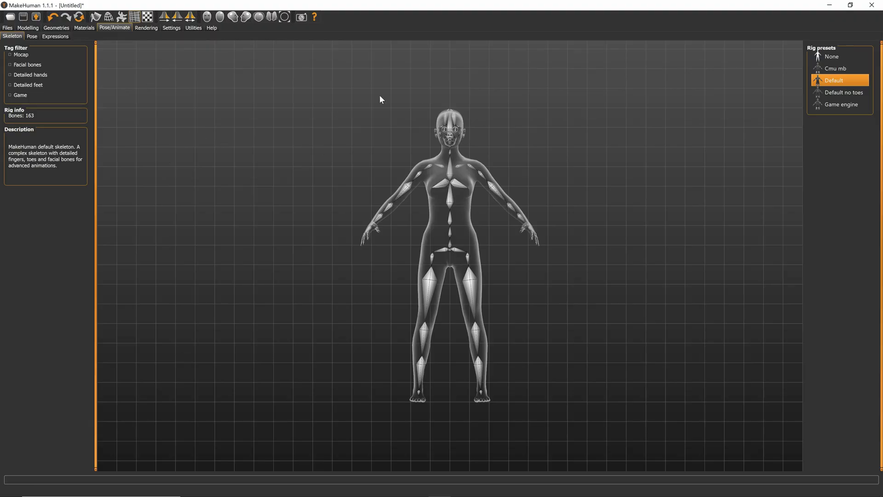
# Preview the Fight02 and Fight04 poses on the figure and reset the pose to None
pyautogui.click(32, 36)
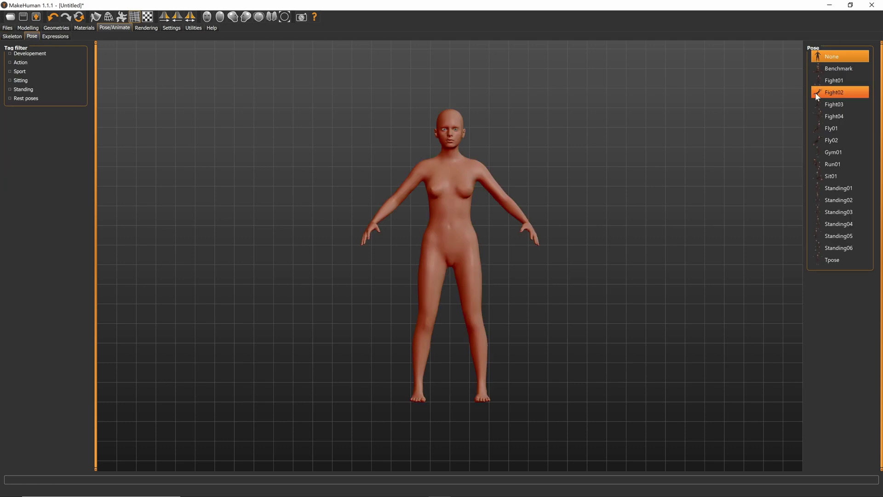
pyautogui.click(834, 92)
pyautogui.click(836, 115)
pyautogui.click(833, 56)
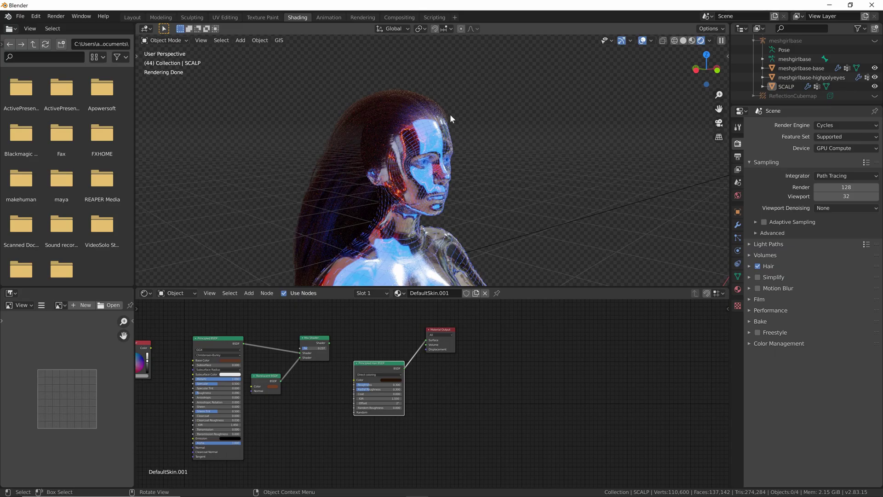
pyautogui.moveTo(440, 106); pyautogui.dragTo(466, 92, button='middle')
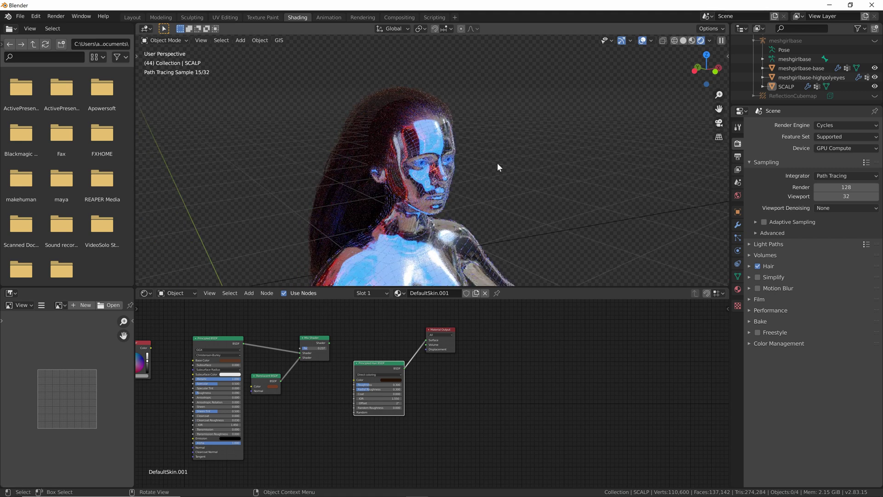
pyautogui.moveTo(496, 162); pyautogui.dragTo(487, 155, button='middle')
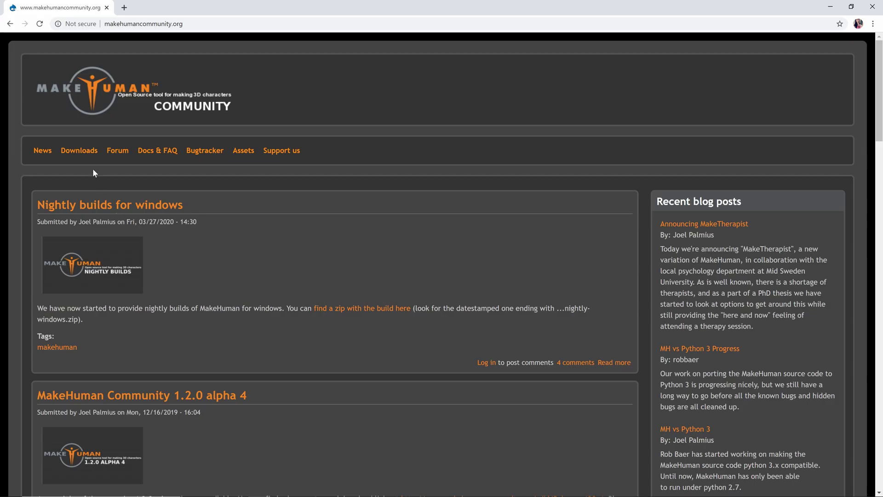
# Open the Downloads page of the MakeHuman Community website in the browser
pyautogui.click(89, 153)
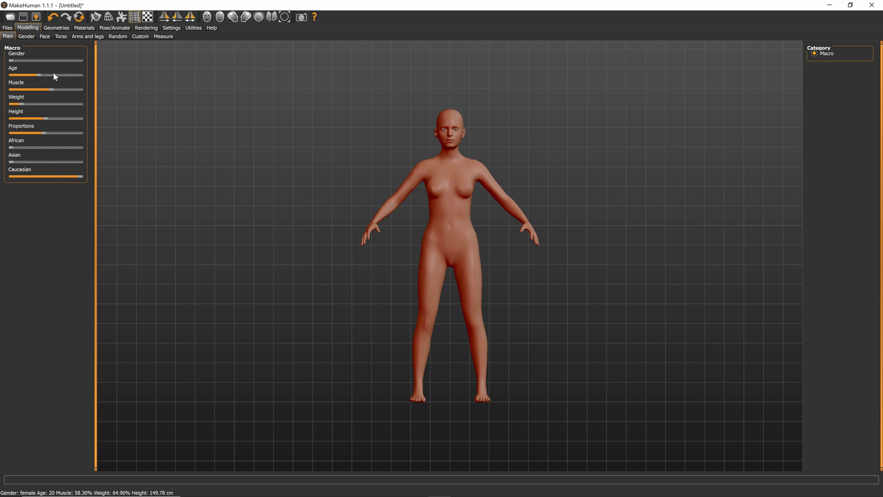
# In MakeHuman, look through the Gender, Face, Torso, Arms and legs, Random and Main modelling settings and view the figure from the side and front
pyautogui.click(45, 37)
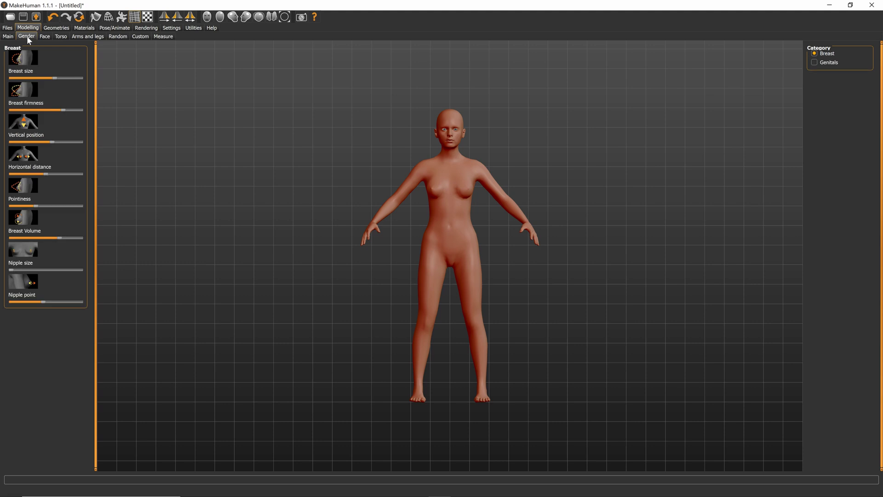
pyautogui.click(65, 37)
pyautogui.click(88, 37)
pyautogui.click(118, 37)
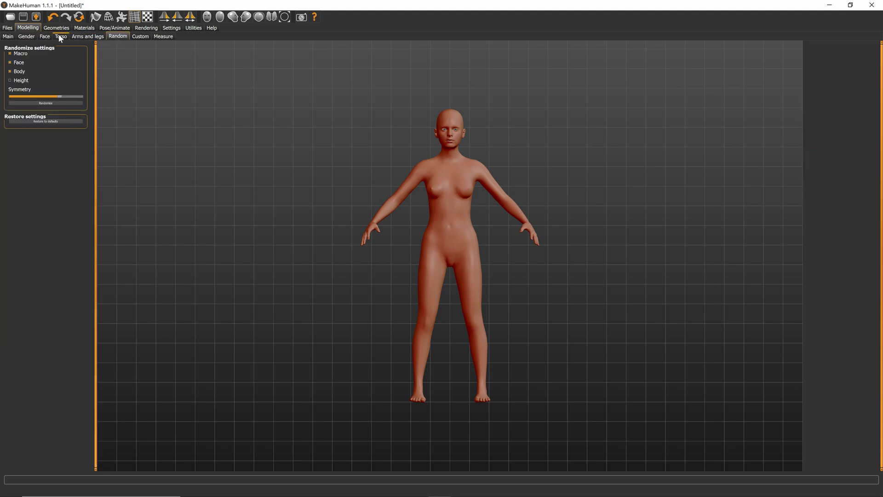
pyautogui.click(45, 36)
pyautogui.click(26, 36)
pyautogui.click(8, 36)
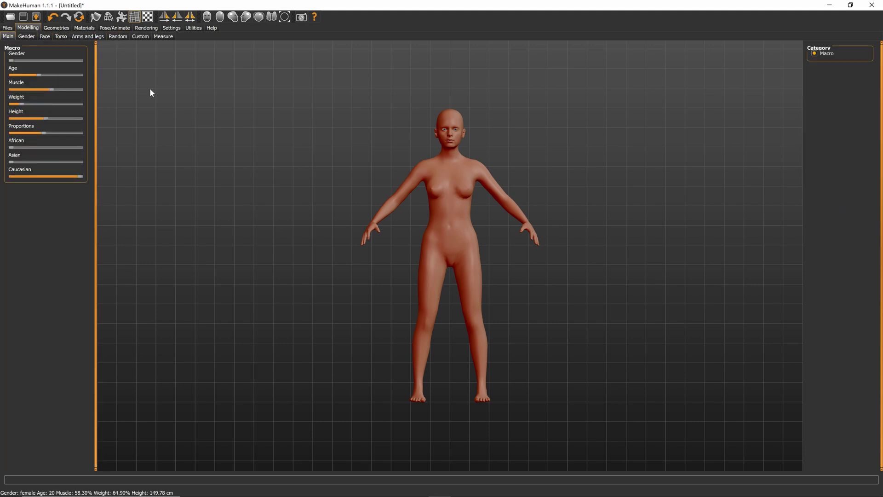
pyautogui.click(245, 17)
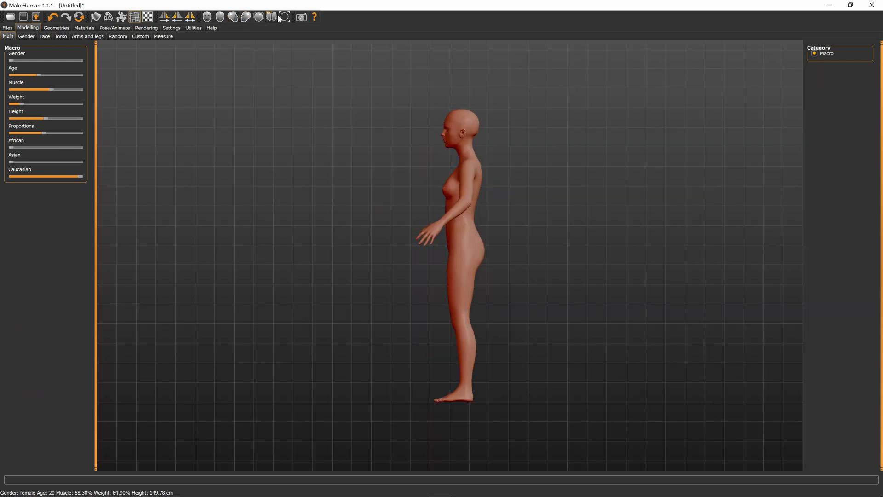
pyautogui.click(206, 18)
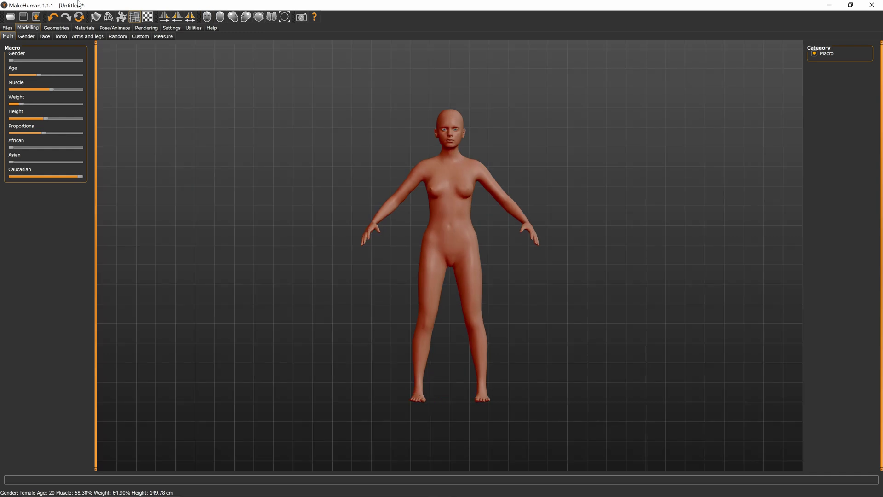
# Look through the available clothes geometries and the eye material options
pyautogui.click(67, 29)
pyautogui.click(16, 37)
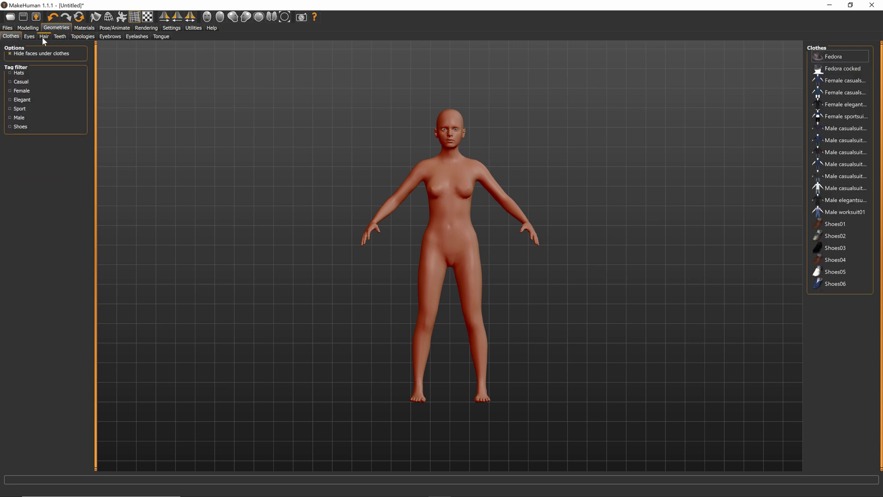
pyautogui.click(87, 30)
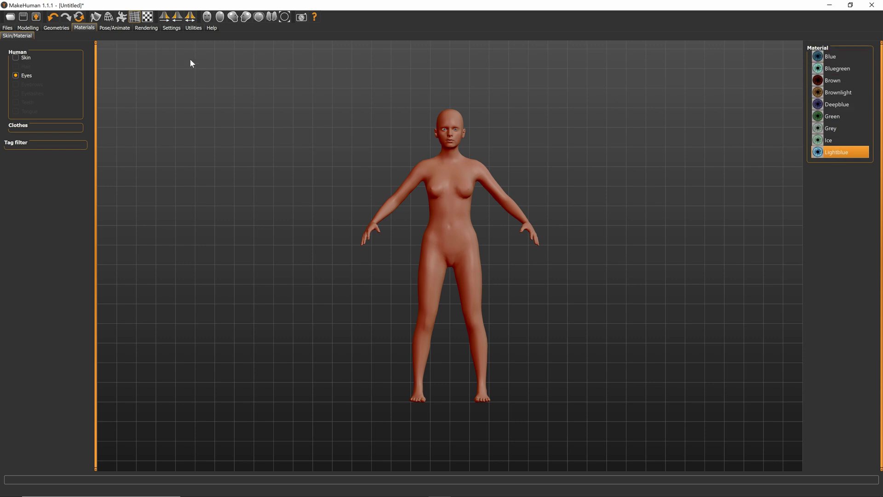
# Switch the skeleton rig preset to None and back to Default
pyautogui.click(110, 30)
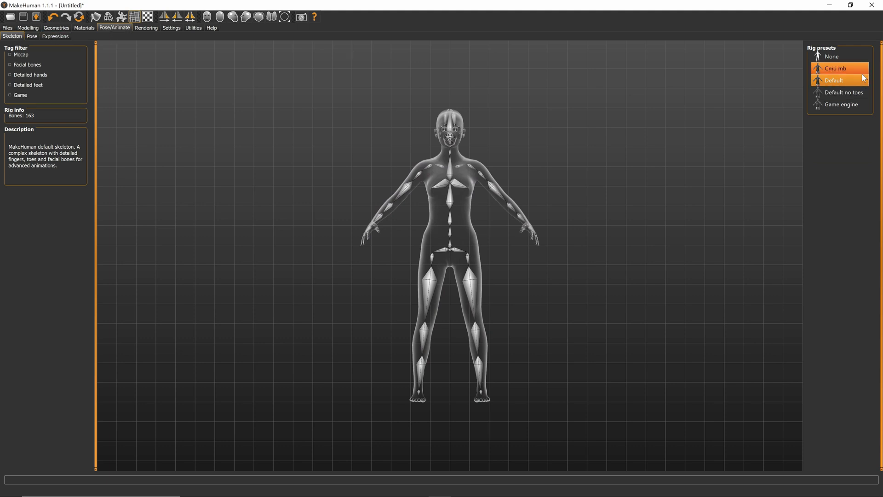
pyautogui.click(832, 55)
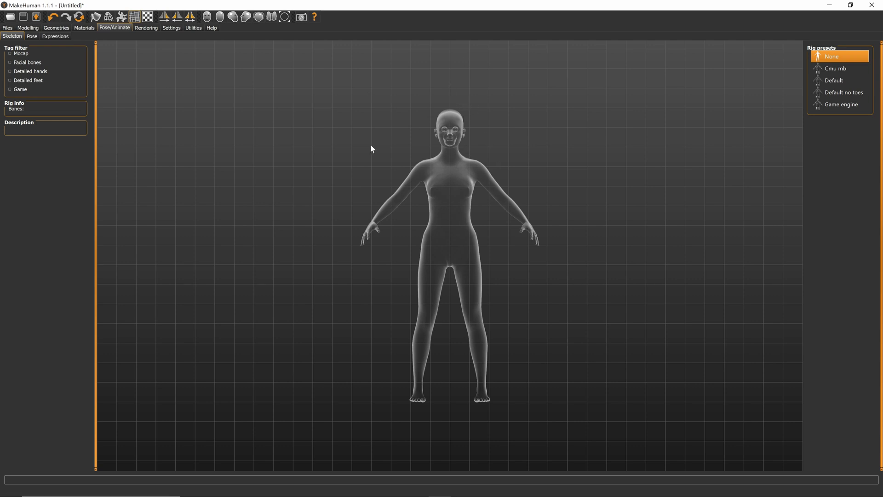
pyautogui.click(834, 81)
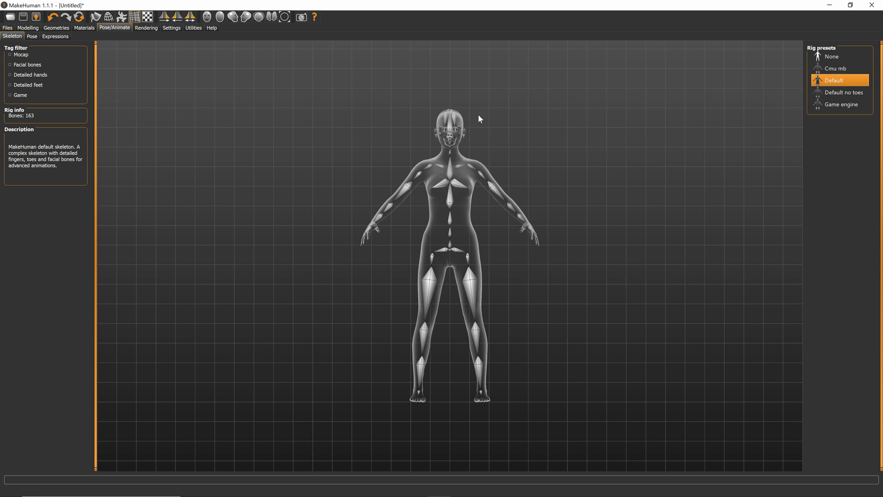
# Try fighting poses including Fight04 on the rigged figure and return it to the None pose
pyautogui.click(36, 38)
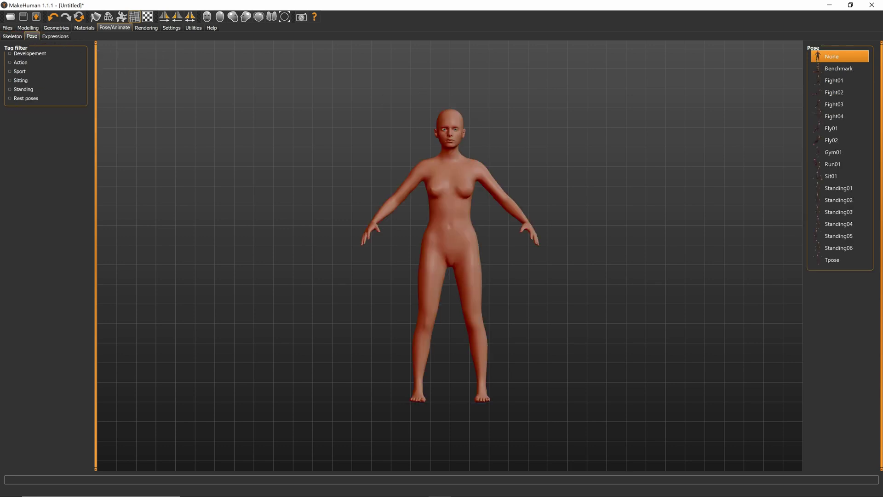
pyautogui.click(815, 93)
pyautogui.click(836, 113)
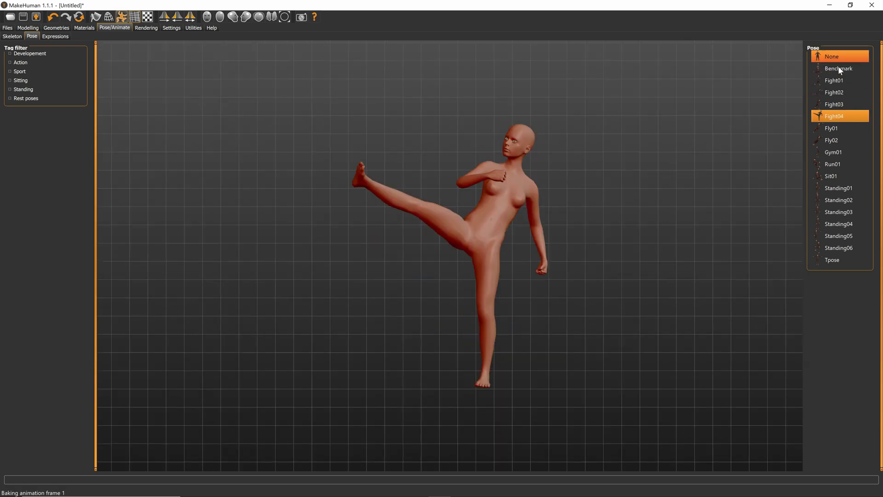
pyautogui.click(833, 57)
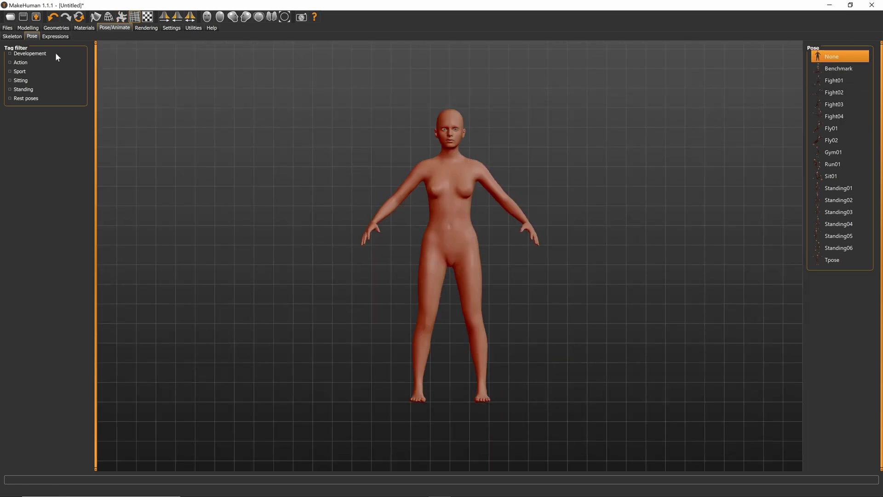
# Show where the model can be saved by opening the save-file browser and cancelling it
pyautogui.click(24, 19)
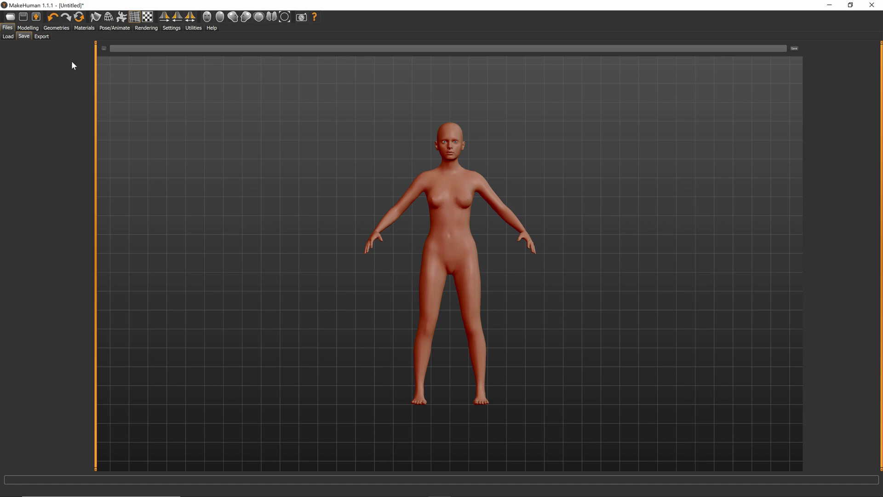
pyautogui.click(104, 49)
pyautogui.click(254, 204)
# Review the Collada (dae) mesh export options and the destination folder, cancelling without exporting
pyautogui.click(42, 37)
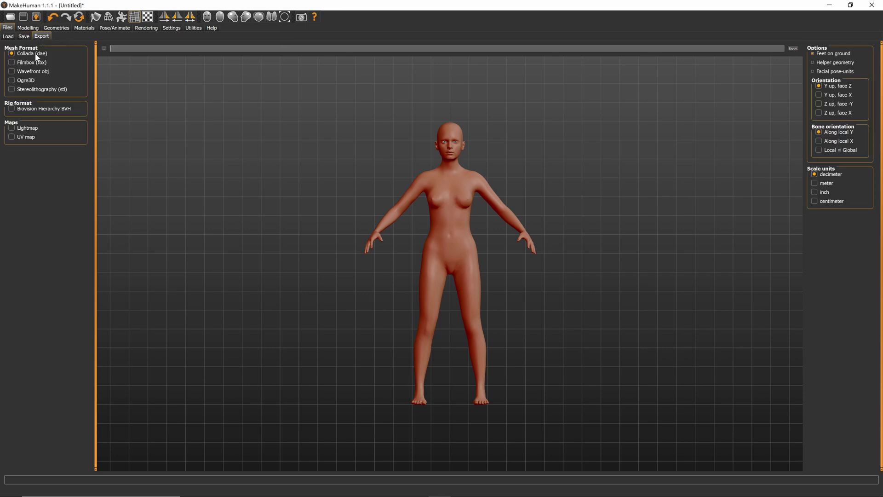
pyautogui.click(106, 48)
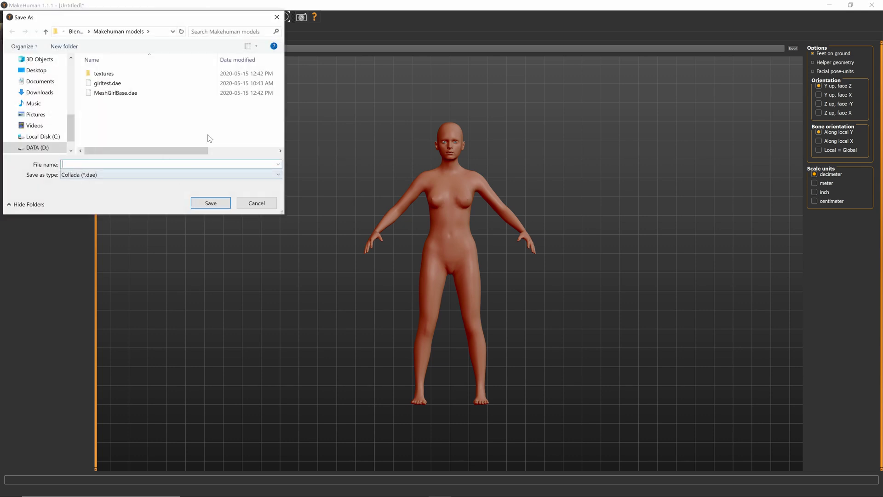
pyautogui.click(250, 205)
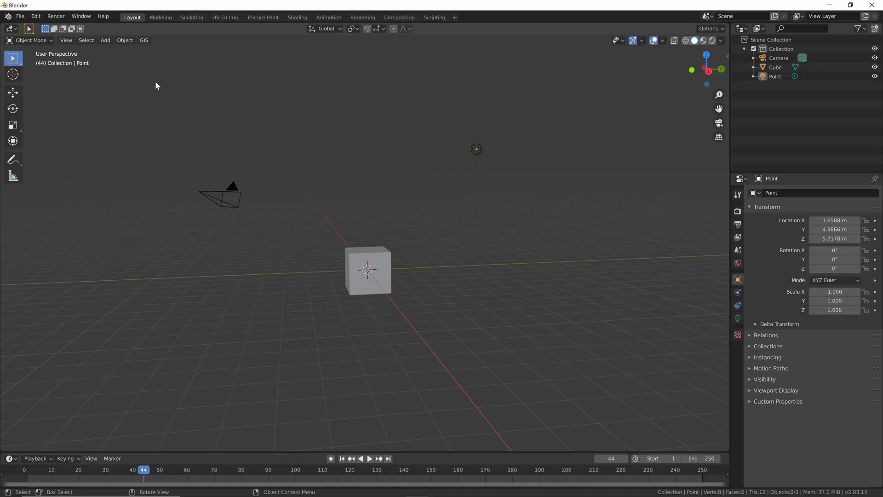
# In Blender, delete the default camera, cube and point light from the scene
pyautogui.moveTo(156, 83); pyautogui.dragTo(548, 382)
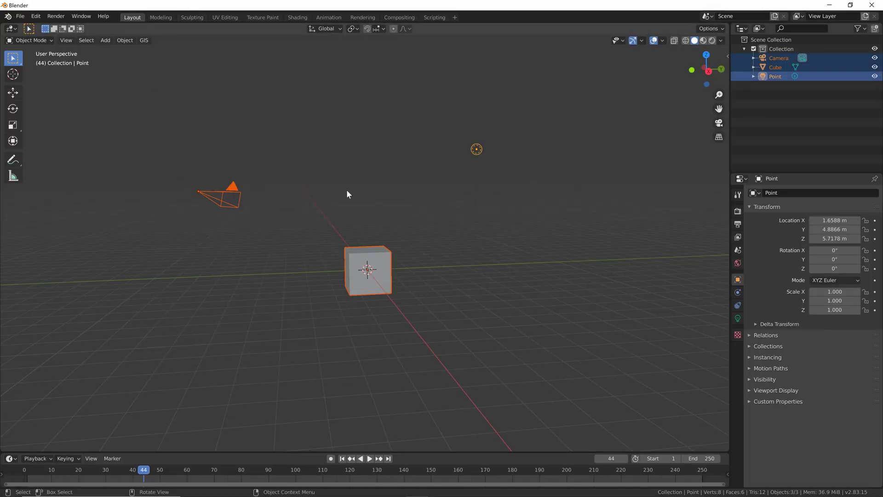
pyautogui.press('Delete')
# Import the Collada file MeshGirlBase.dae from the Makehuman models folder
pyautogui.click(21, 17)
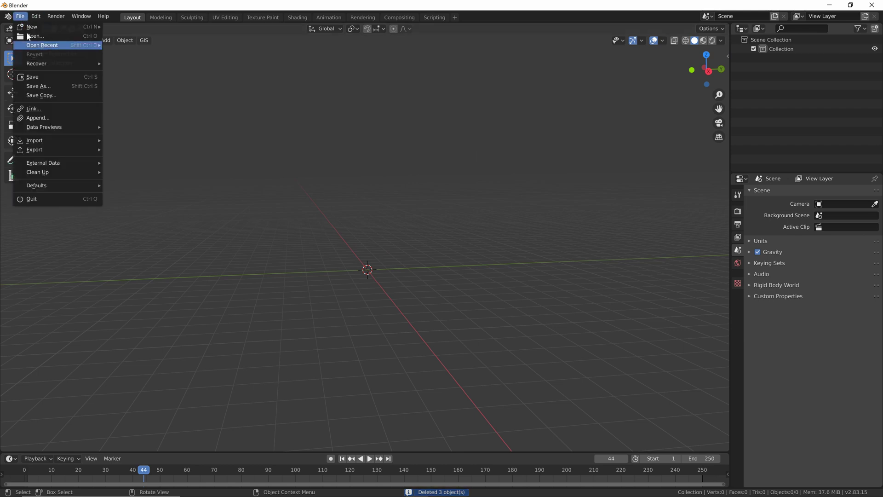
pyautogui.moveTo(46, 139)
pyautogui.click(123, 141)
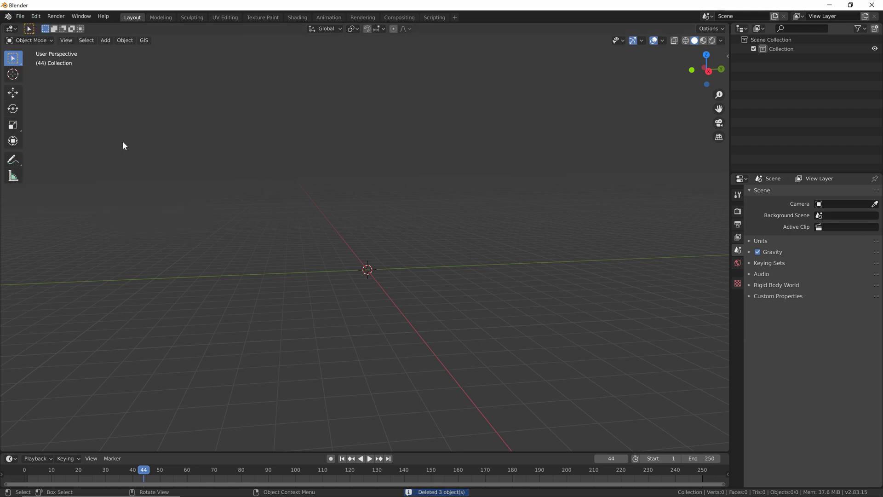
pyautogui.click(355, 165)
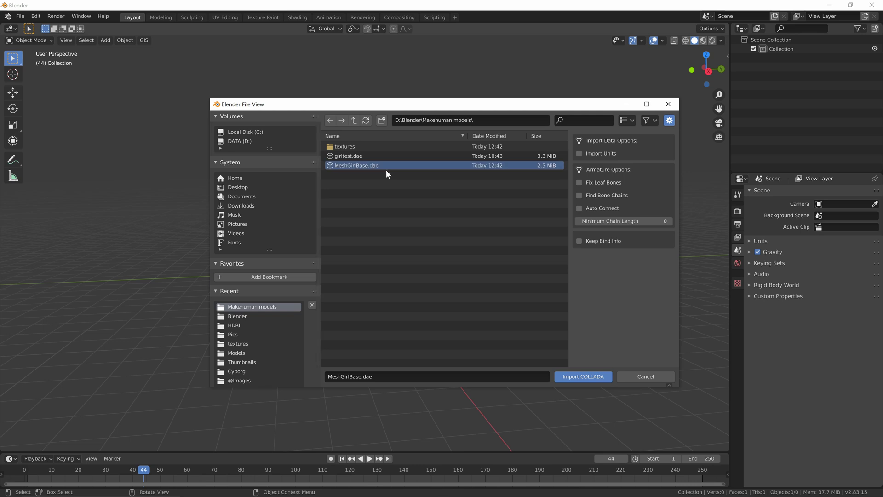
pyautogui.click(591, 380)
# Expand the meshgirlbase hierarchy inside the collection and hide the meshgirlbase armature
pyautogui.press('KP_Decimal')
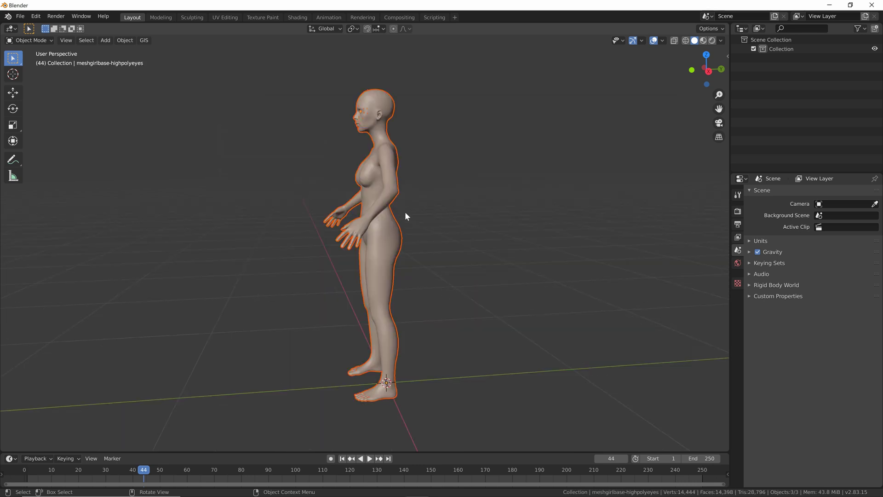
pyautogui.moveTo(406, 216); pyautogui.dragTo(517, 205, button='middle')
pyautogui.moveTo(429, 117)
pyautogui.mouseDown(button='middle')
pyautogui.moveTo(446, 118)
pyautogui.moveTo(435, 120)
pyautogui.mouseUp(button='middle')
pyautogui.scroll(3, 466, 120)
pyautogui.scroll(-2, 462, 118)
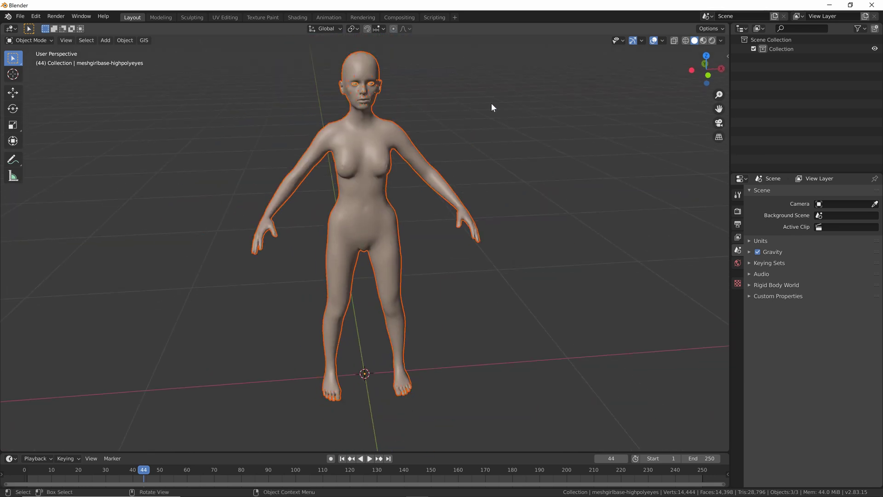
pyautogui.click(790, 51)
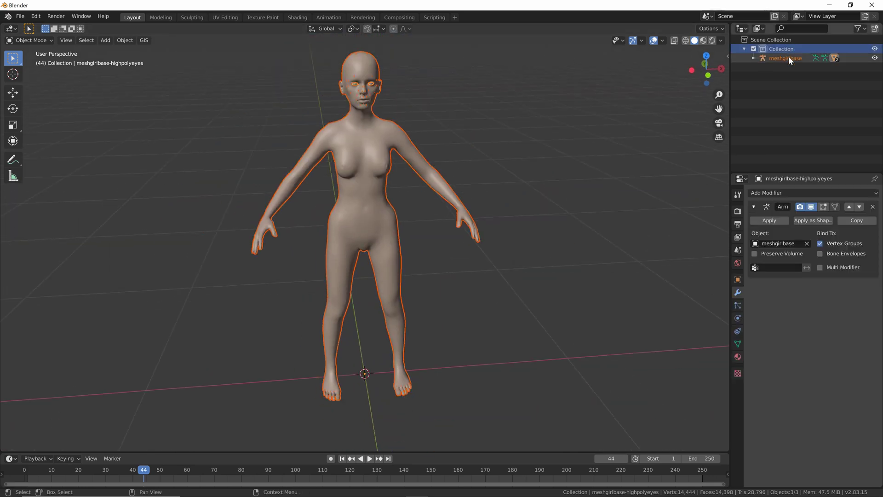
pyautogui.click(754, 55)
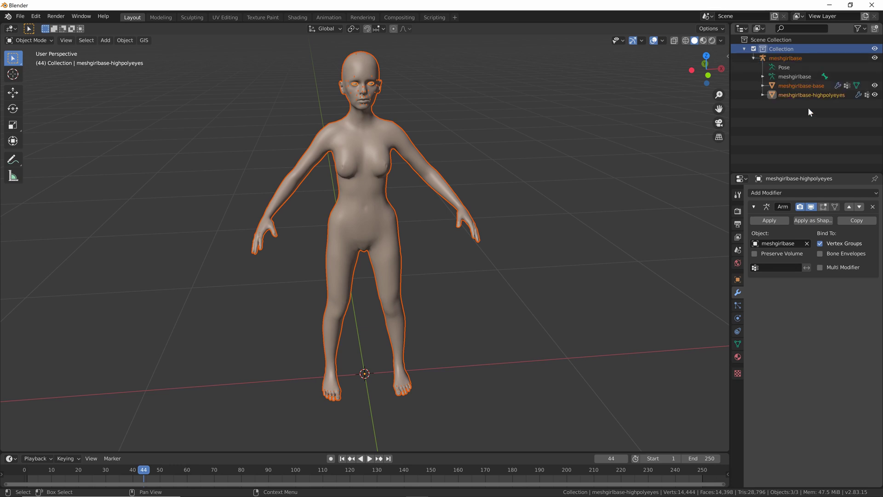
pyautogui.click(875, 58)
# Select only the body mesh meshgirlbase-base and switch it to Edit Mode
pyautogui.moveTo(526, 59); pyautogui.dragTo(437, 148, button='middle')
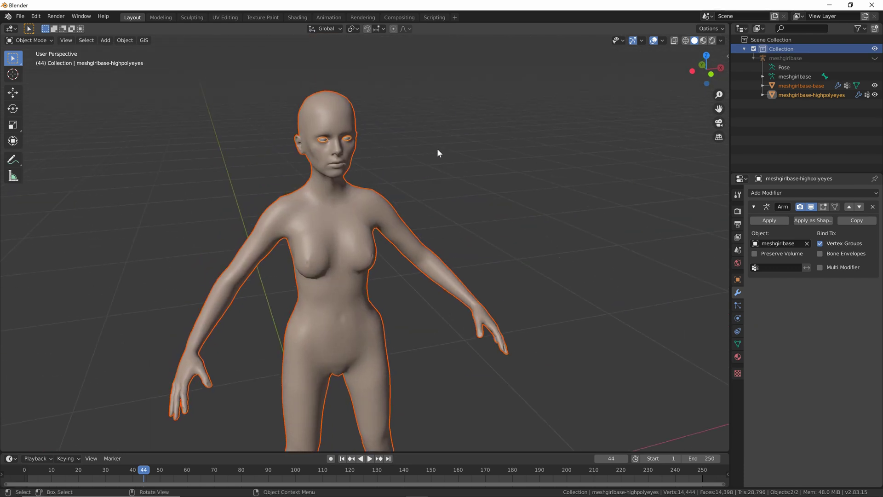
pyautogui.moveTo(374, 138)
pyautogui.mouseDown(button='middle')
pyautogui.moveTo(396, 137)
pyautogui.moveTo(379, 130)
pyautogui.mouseUp(button='middle')
pyautogui.click(340, 126)
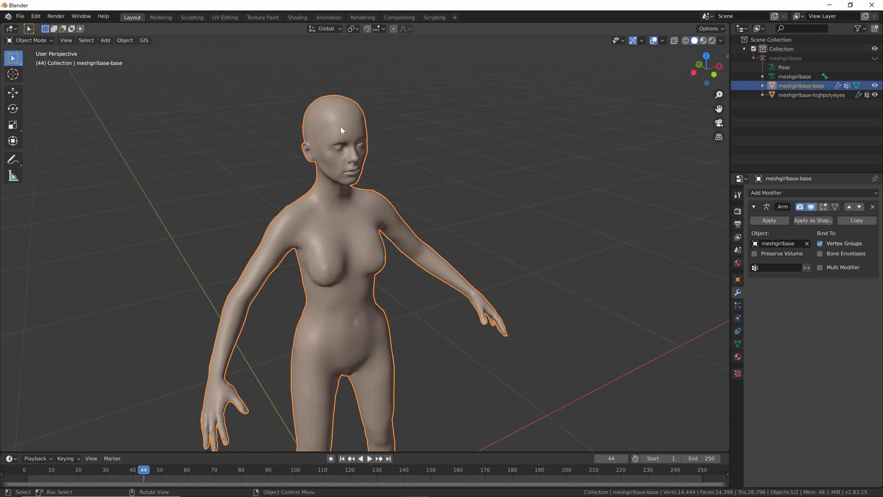
pyautogui.keyDown('shift'); pyautogui.click(334, 124); pyautogui.keyUp('shift')
pyautogui.click(348, 121)
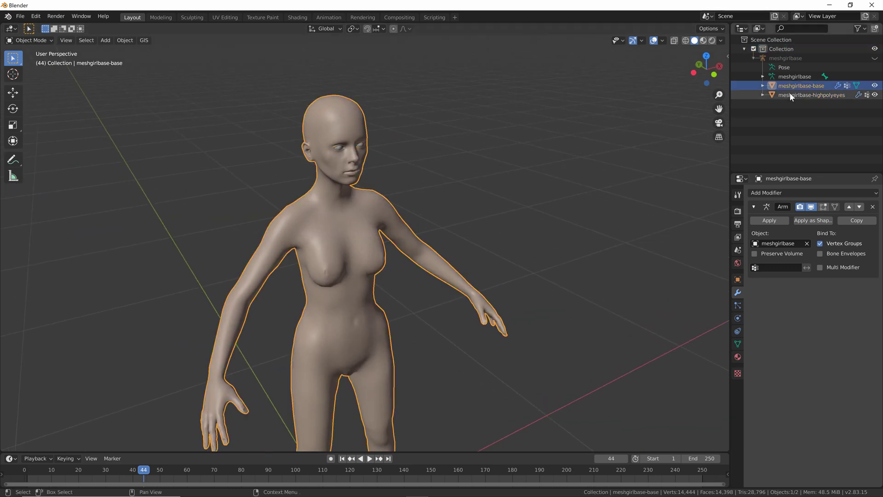
pyautogui.press('Tab')
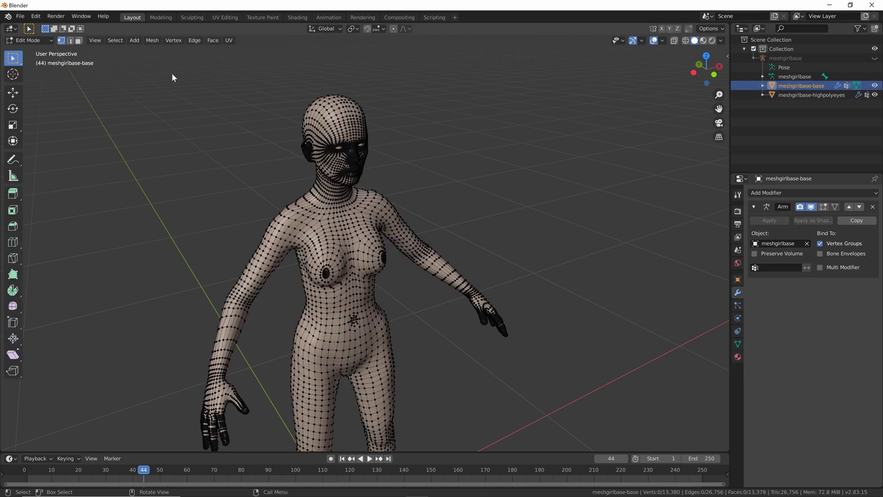
pyautogui.click(28, 42)
pyautogui.click(34, 60)
# Cycle through the edge and face selection modes, return to vertex mode and select all vertices of the body mesh
pyautogui.click(70, 41)
pyautogui.click(79, 42)
pyautogui.click(61, 41)
pyautogui.press('a')
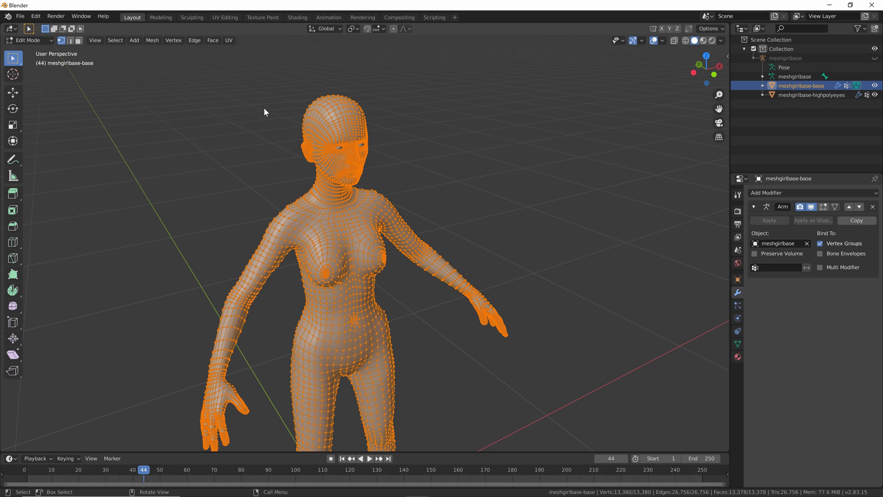
# Apply Smooth Vertices to the whole selected body mesh and return it to Object Mode
pyautogui.rightClick(347, 111)
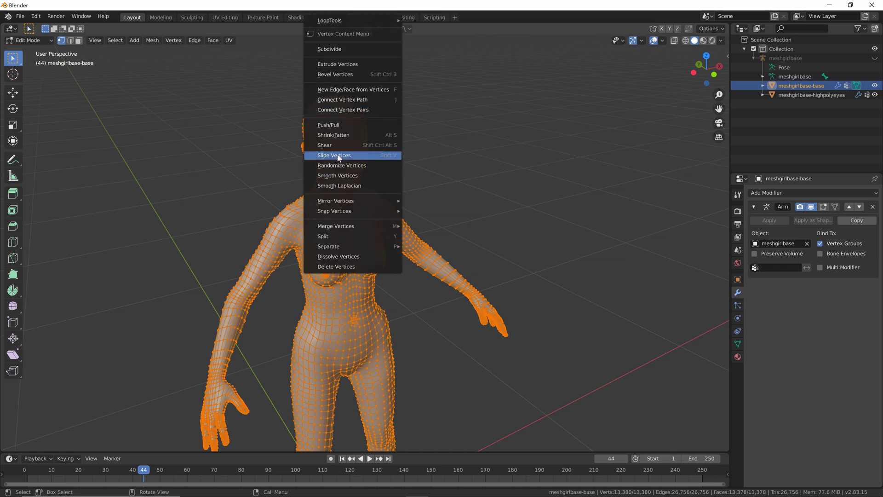
pyautogui.click(339, 176)
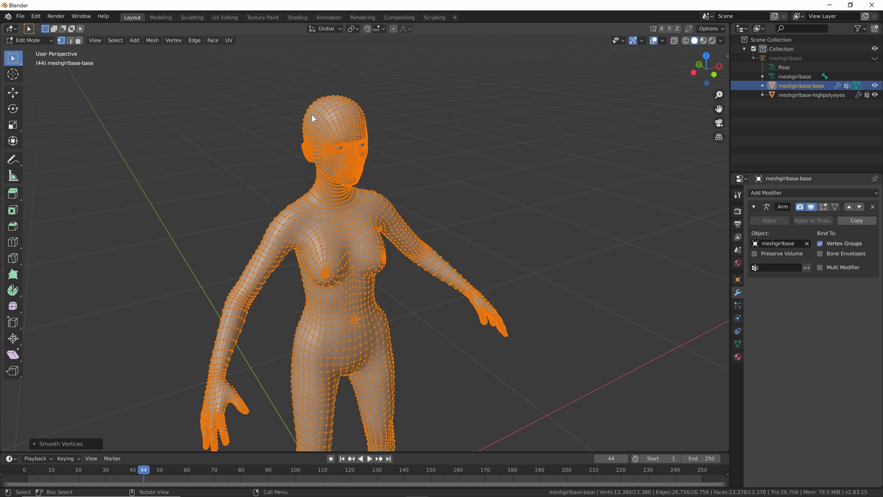
pyautogui.scroll(2, 430, 137)
pyautogui.scroll(-3, 431, 128)
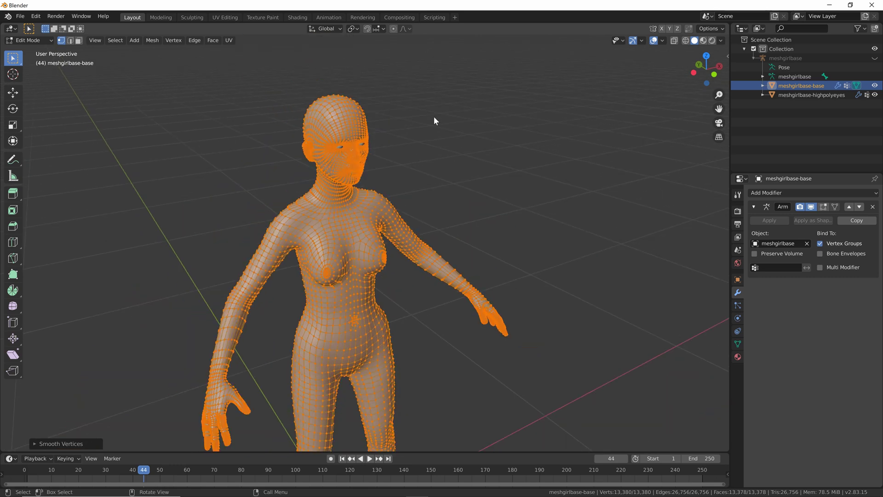
pyautogui.press('Tab')
pyautogui.scroll(-2, 370, 148)
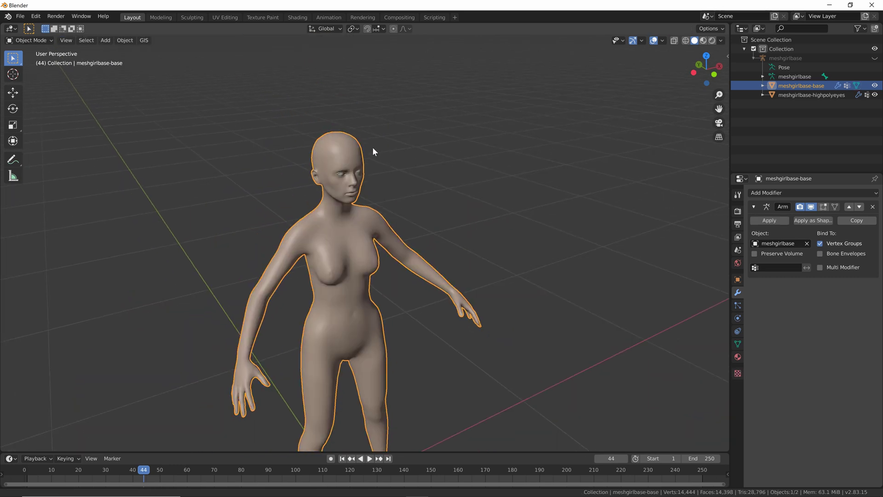
pyautogui.scroll(3, 376, 161)
pyautogui.keyDown('shift'); pyautogui.scroll(1, 385, 137); pyautogui.keyUp('shift')
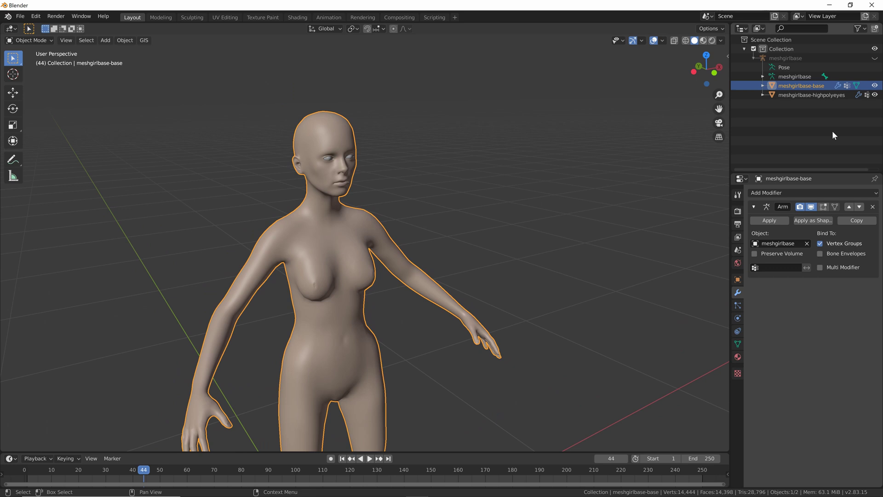
# Hide the body mesh meshgirlbase-base, select the eyes meshgirlbase-highpolyeyes and frame them in the viewport
pyautogui.click(875, 85)
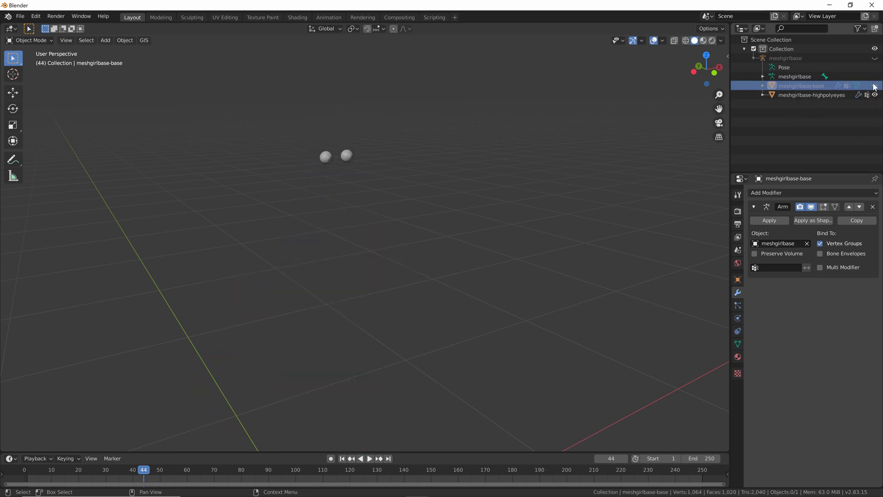
pyautogui.click(346, 156)
pyautogui.press('KP_Decimal')
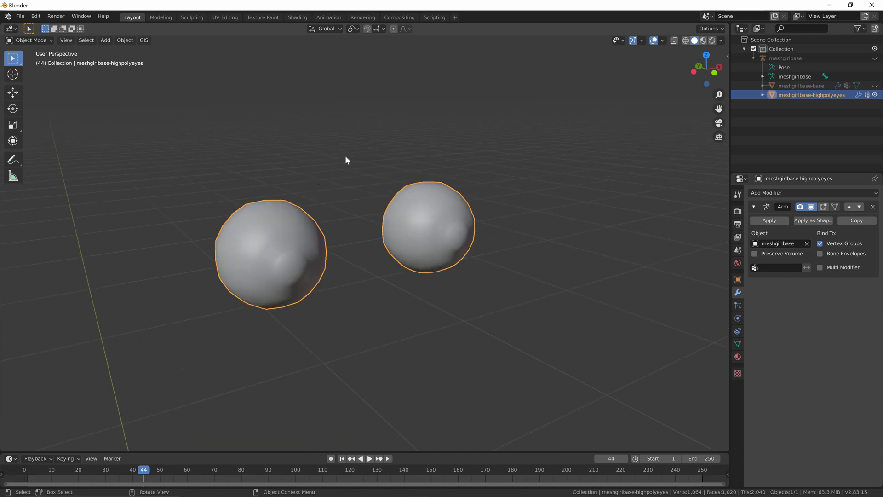
pyautogui.moveTo(415, 199); pyautogui.dragTo(421, 199, button='middle')
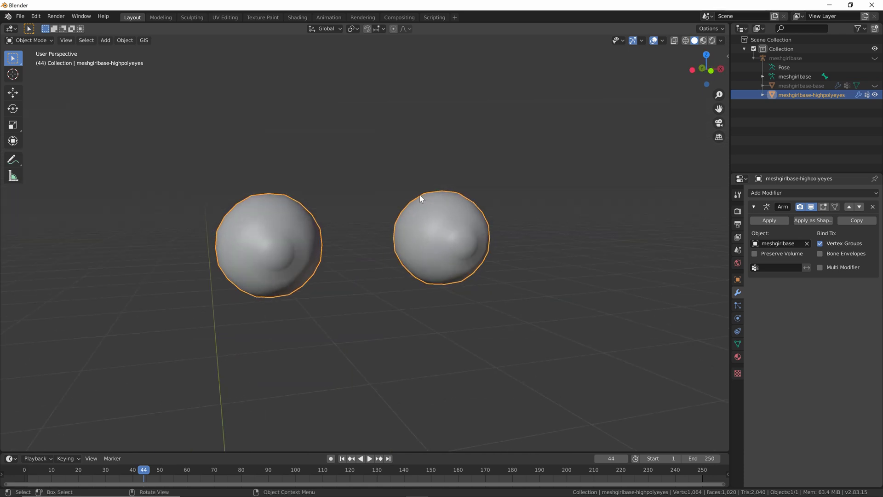
# Add a Subdivision Surface modifier to the eyes with 2 viewport subdivisions
pyautogui.click(781, 193)
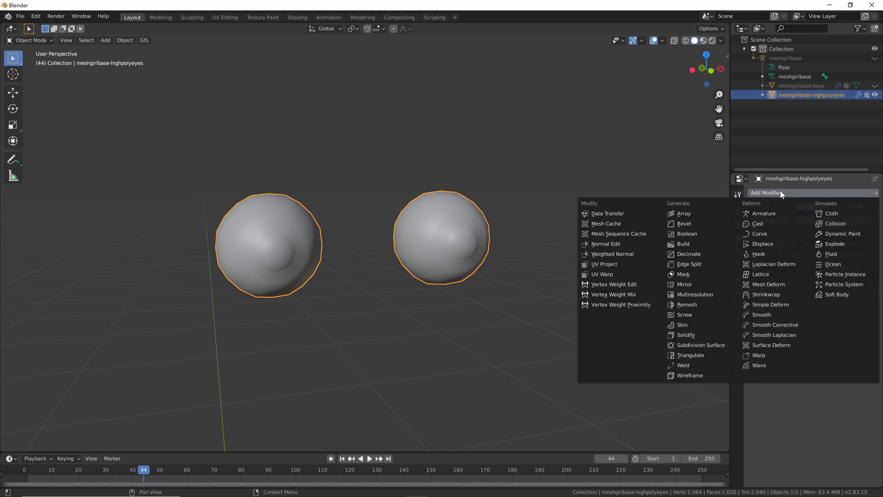
pyautogui.click(701, 345)
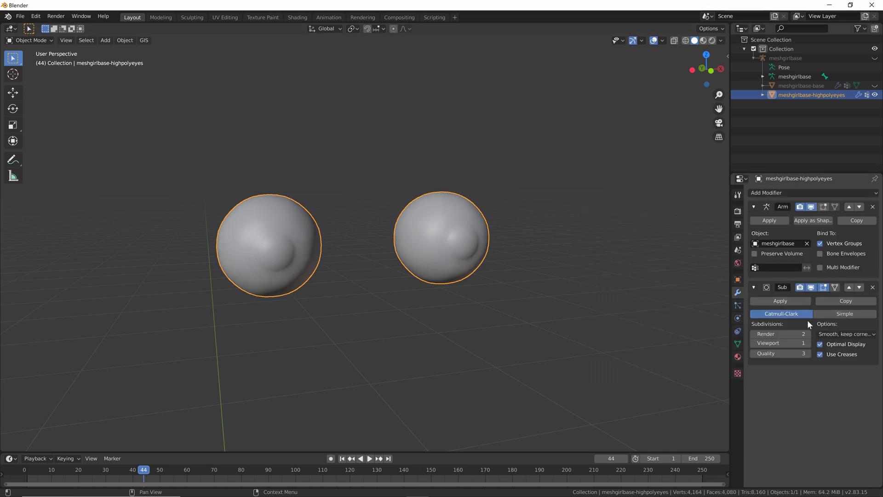
pyautogui.click(808, 343)
pyautogui.moveTo(611, 251); pyautogui.dragTo(605, 250, button='middle')
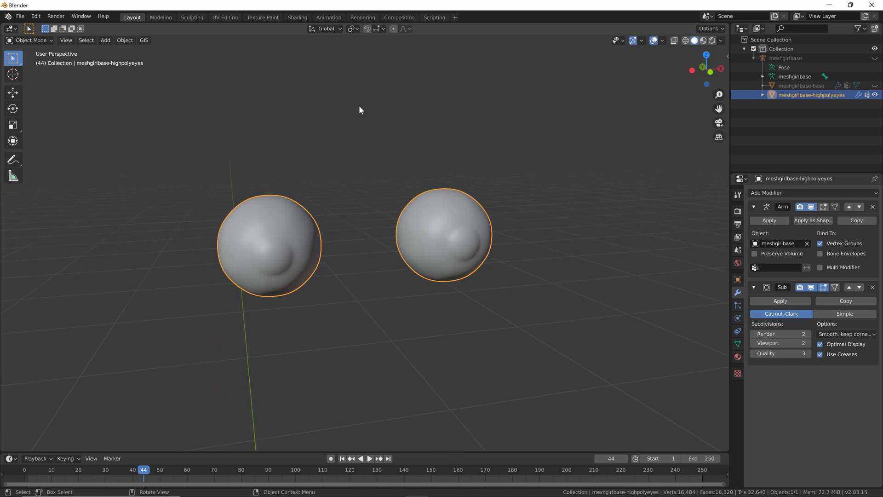
# Switch to the Shading workspace and view the eyes from several angles in Material Preview shading
pyautogui.click(298, 17)
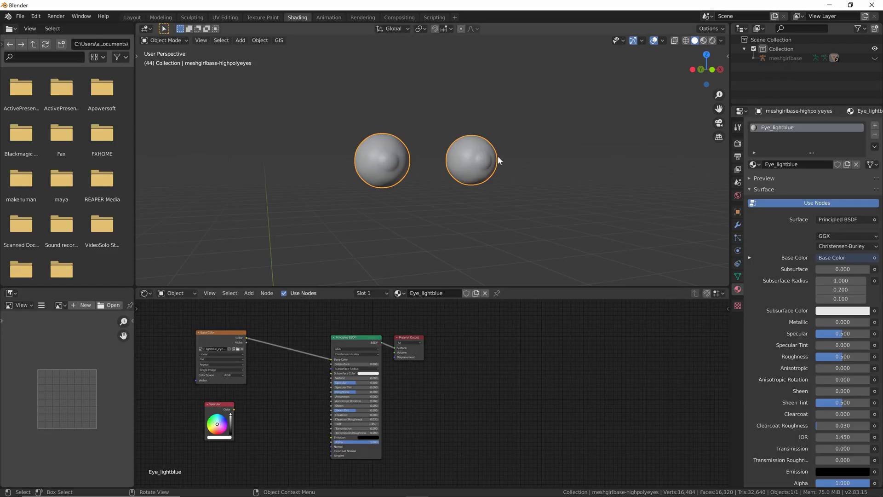
pyautogui.click(703, 40)
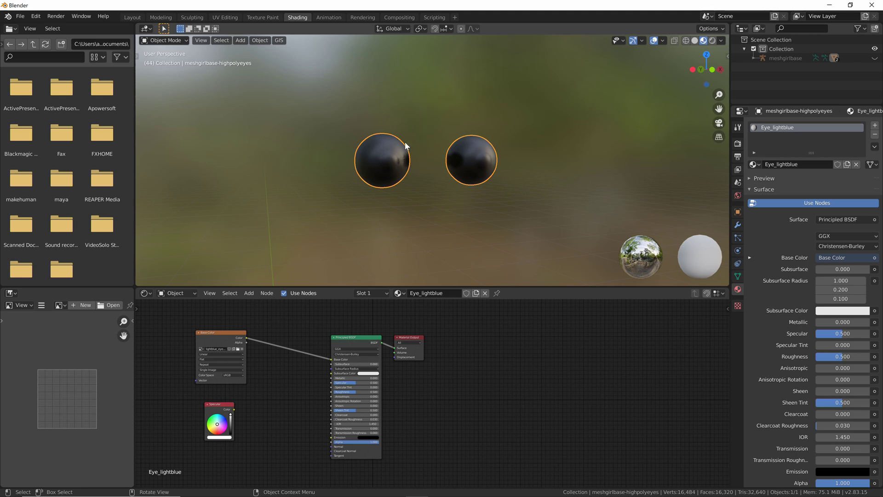
pyautogui.moveTo(404, 142); pyautogui.dragTo(450, 130, button='middle')
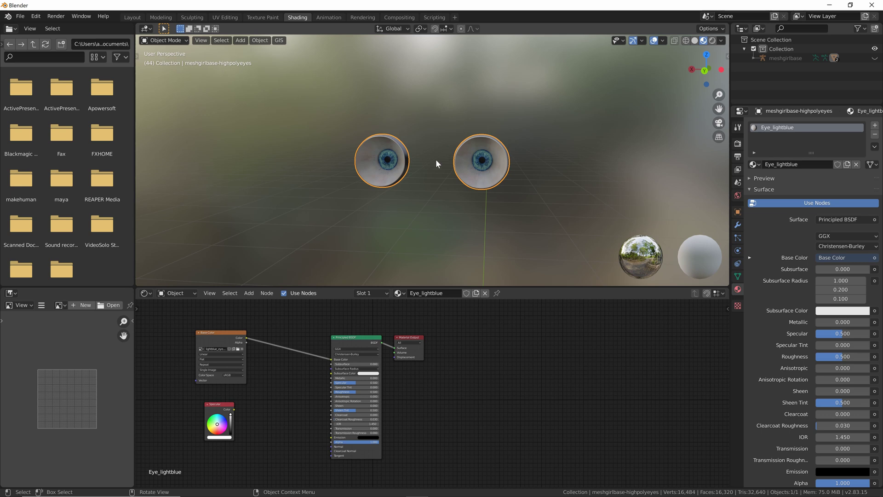
pyautogui.moveTo(550, 142); pyautogui.dragTo(391, 142, button='middle')
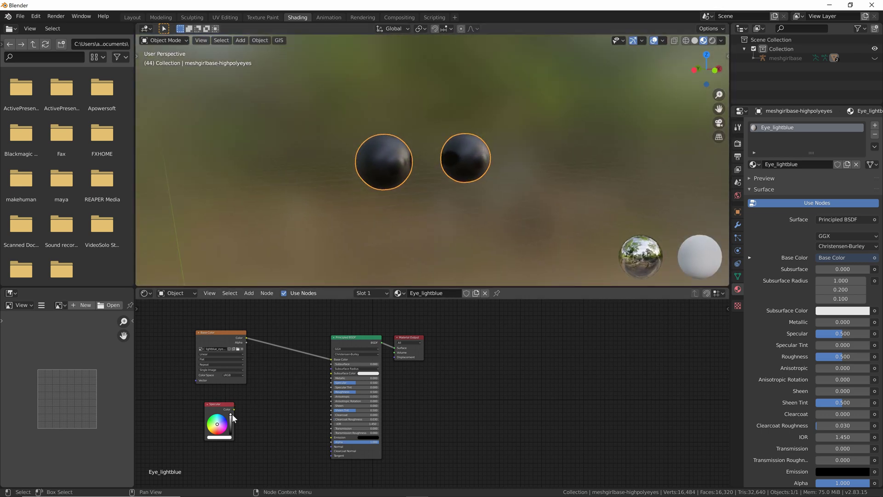
# In the Eye_lightblue material, link the Specular colour node to the Principled BSDF's Specular and the Base Color texture's Alpha to its Alpha
pyautogui.moveTo(233, 410); pyautogui.dragTo(332, 381)
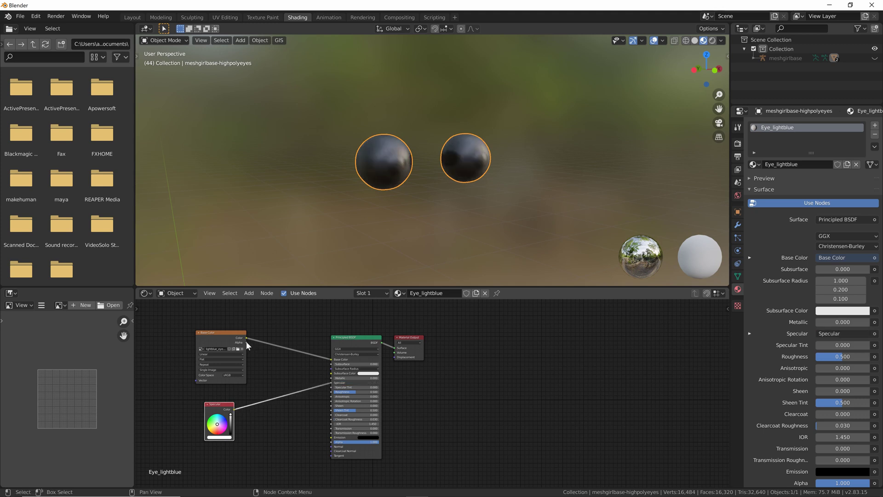
pyautogui.moveTo(246, 342); pyautogui.dragTo(332, 443)
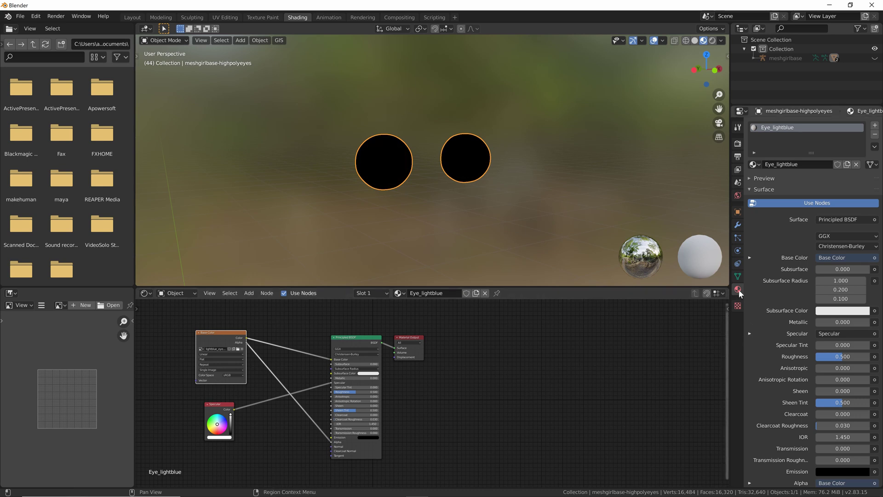
# Enable Screen Space Refraction for the Eye_lightblue material and set its Blend Mode to Alpha Hashed
pyautogui.scroll(-10, 833, 333)
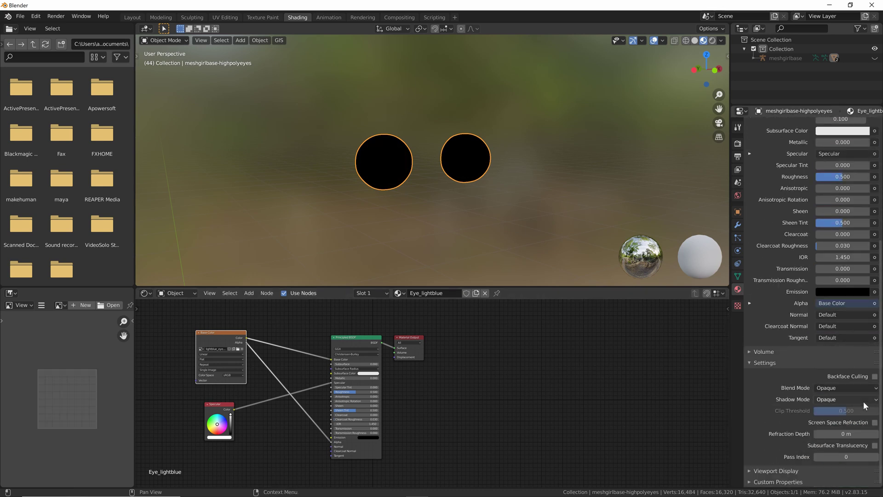
pyautogui.click(874, 423)
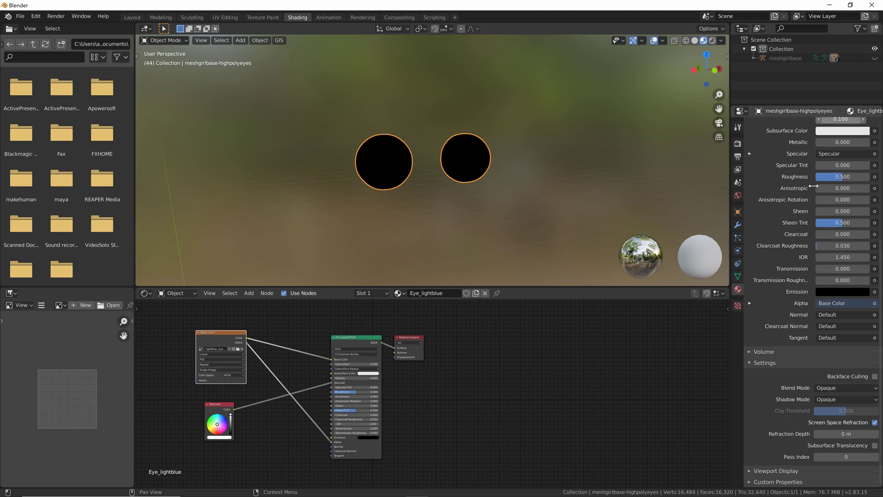
pyautogui.click(821, 388)
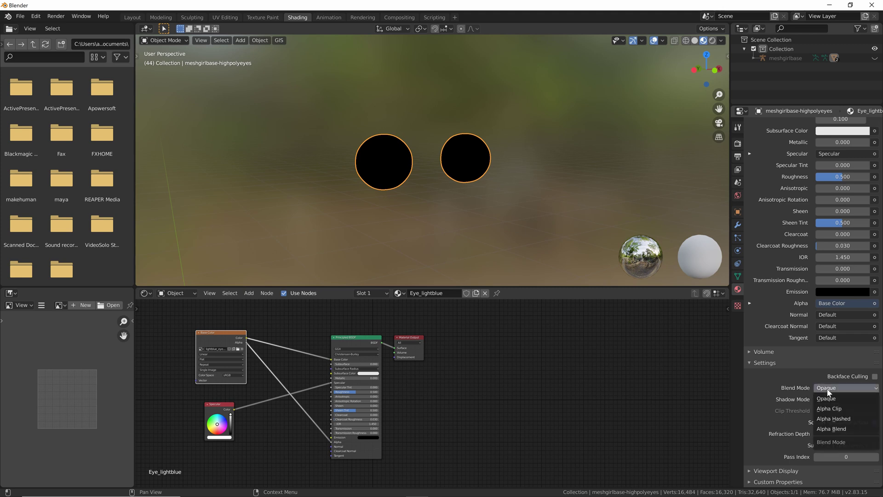
pyautogui.click(837, 418)
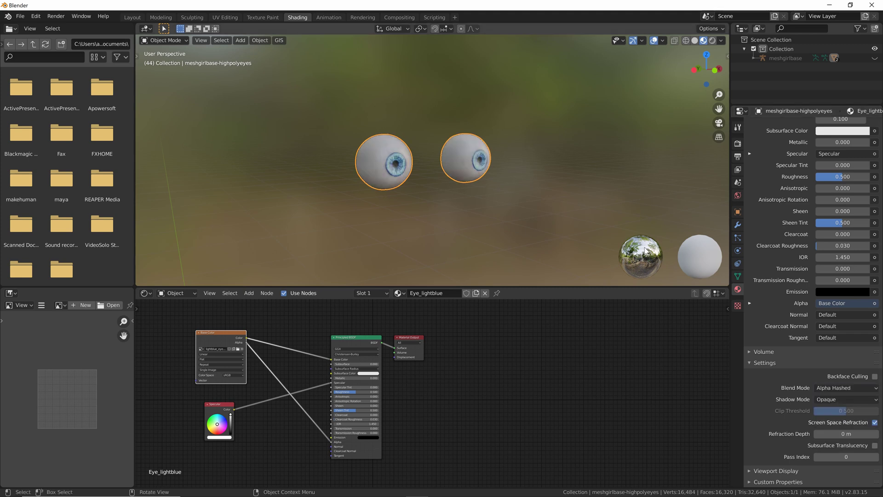
# Set the viewport's Clip Start to 0.001 m and lower the eye material's Roughness to about 0.152
pyautogui.moveTo(503, 175); pyautogui.dragTo(405, 156, button='middle')
pyautogui.scroll(3, 459, 178)
pyautogui.scroll(1, 468, 168)
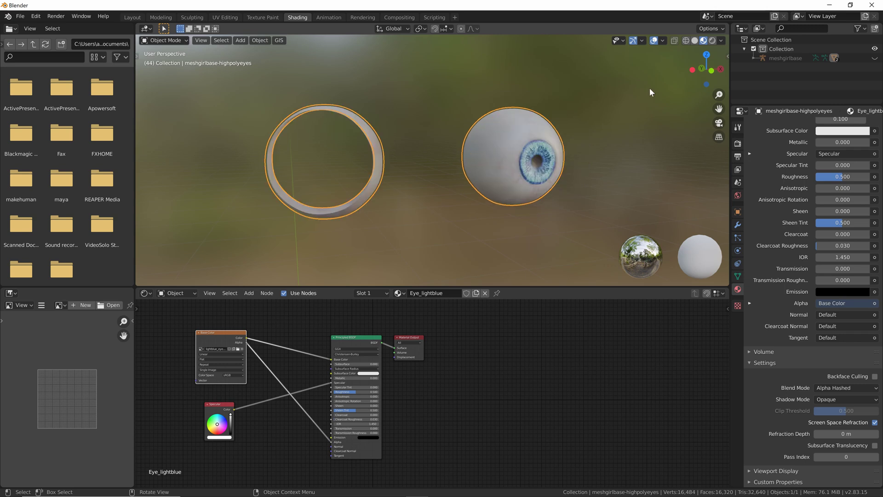
pyautogui.click(727, 55)
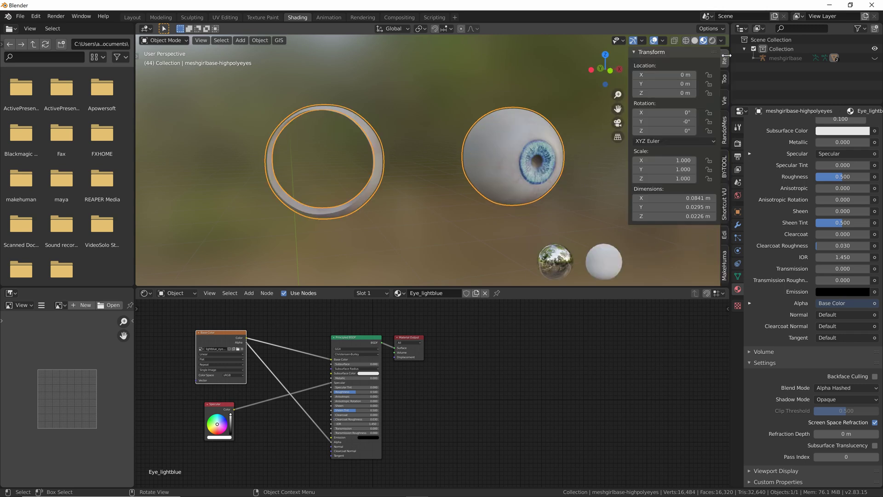
pyautogui.click(724, 96)
pyautogui.click(696, 75)
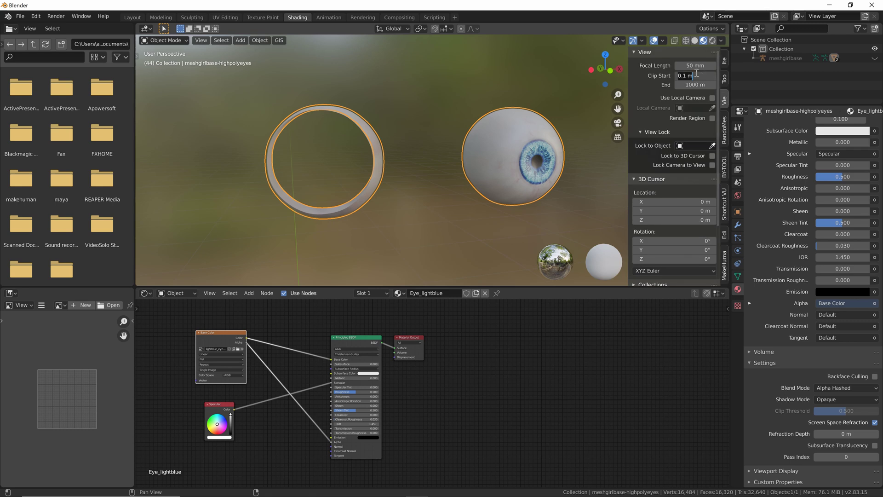
pyautogui.write('0.001')
pyautogui.press('Return')
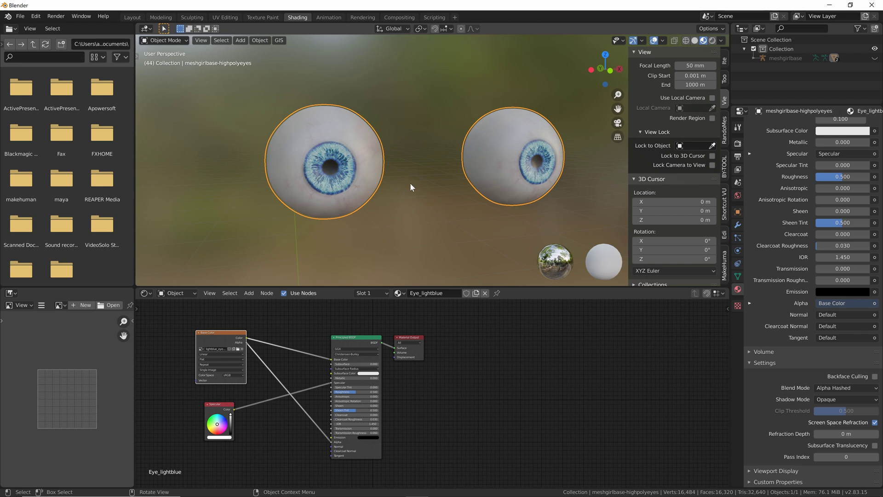
pyautogui.press('n')
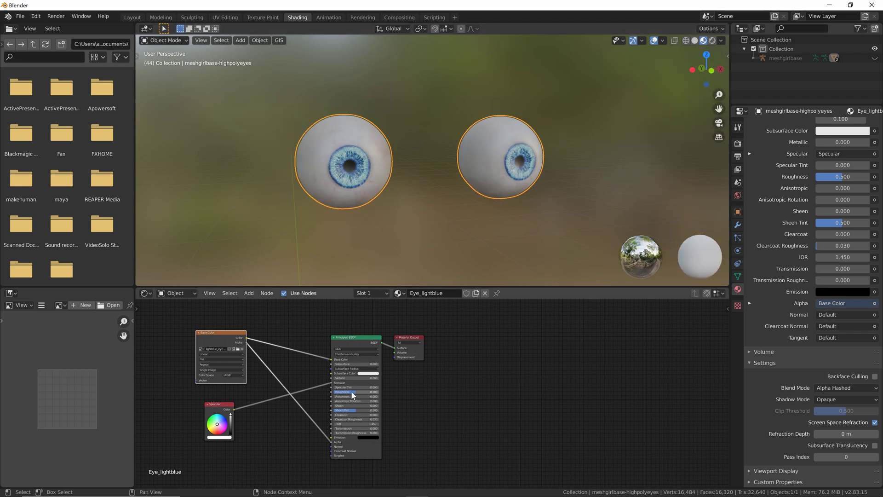
pyautogui.moveTo(351, 391); pyautogui.dragTo(338, 390)
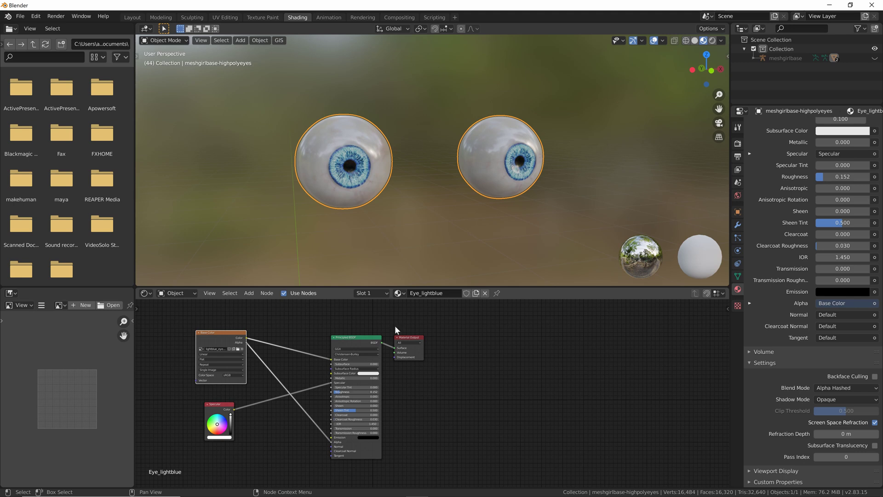
# Return to the Layout workspace, undo the last action and unhide the body mesh meshgirlbase-base
pyautogui.click(126, 18)
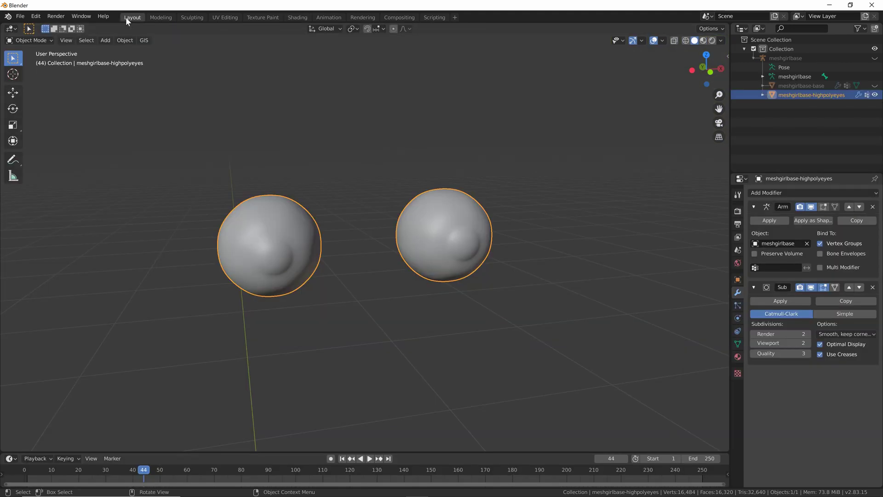
pyautogui.hotkey('ctrl', 'z')
pyautogui.scroll(-5, 529, 251)
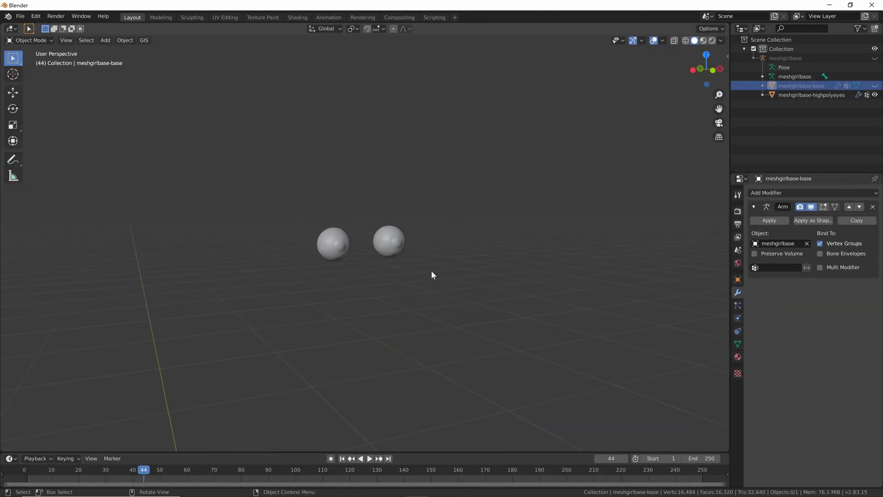
pyautogui.moveTo(431, 275); pyautogui.dragTo(448, 264, button='middle')
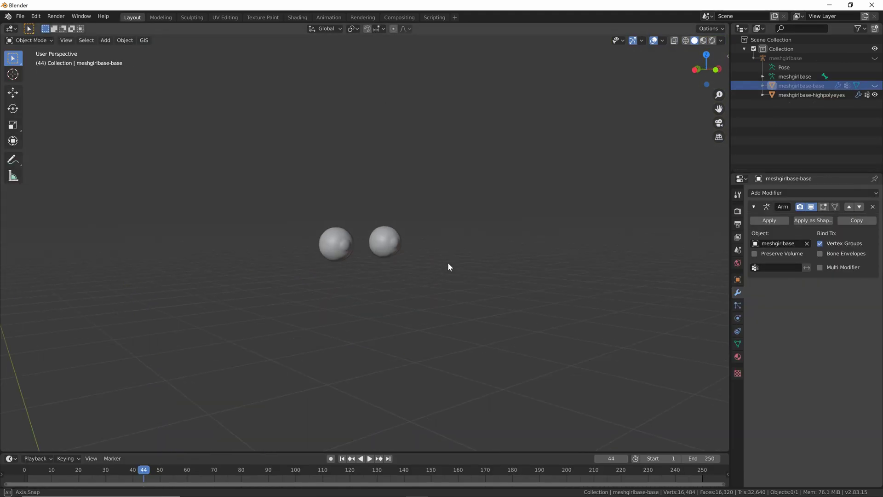
pyautogui.click(875, 86)
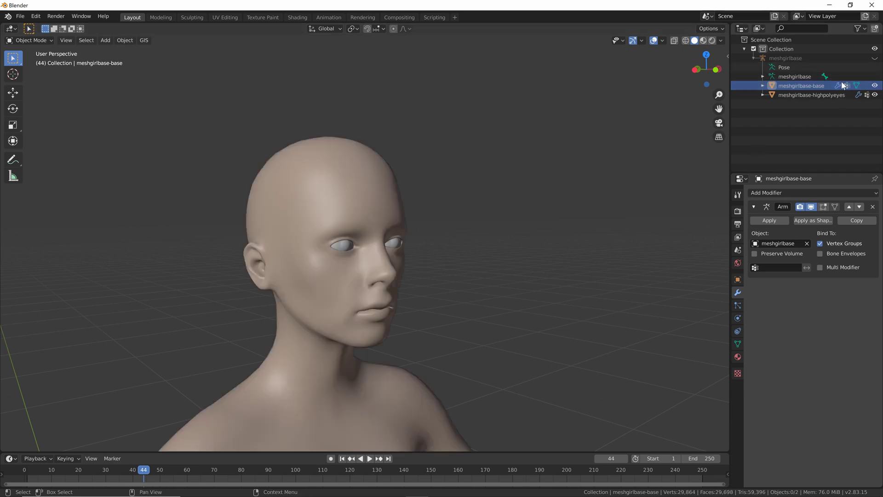
# Add a Wireframe modifier to the body mesh meshgirlbase-base and disable its Replace Original option
pyautogui.click(307, 210)
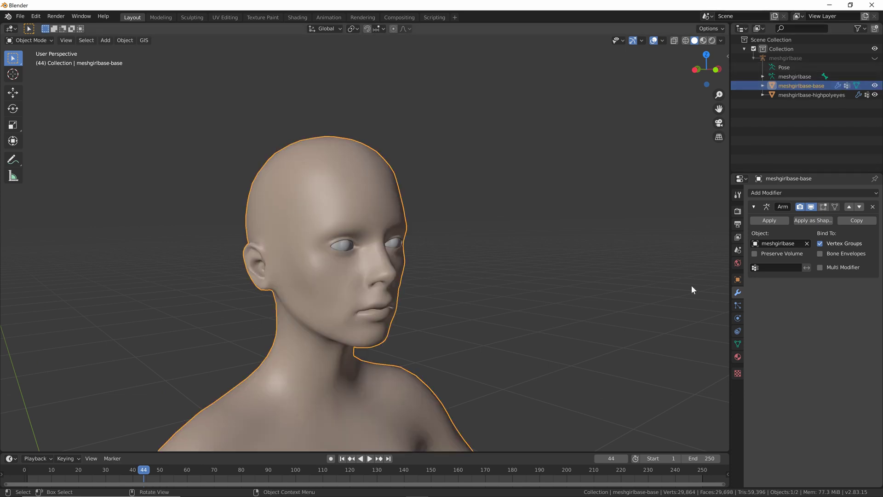
pyautogui.click(786, 193)
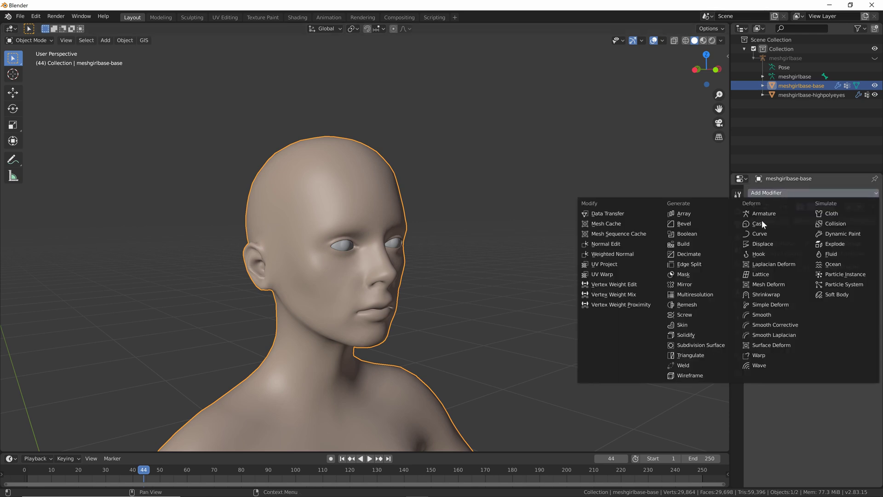
pyautogui.click(692, 375)
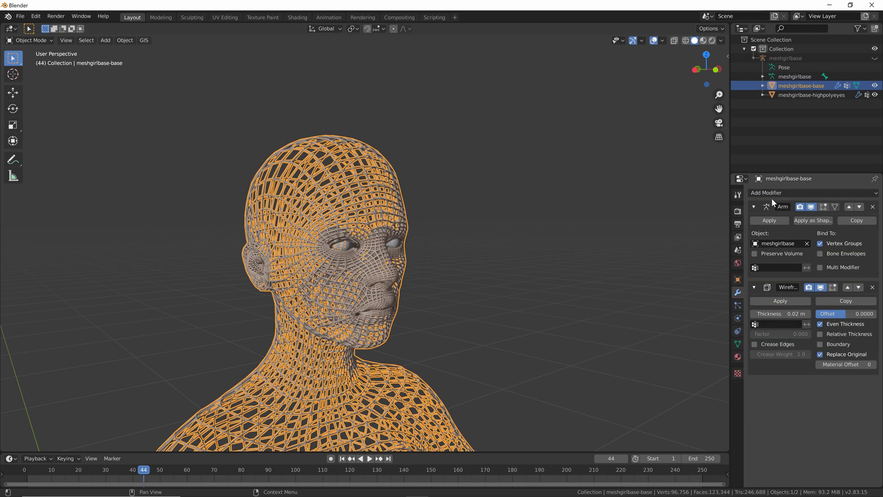
pyautogui.click(820, 353)
# Set the body's Wireframe modifier thickness to 0.004 m and inspect the wire lines on the head
pyautogui.click(796, 315)
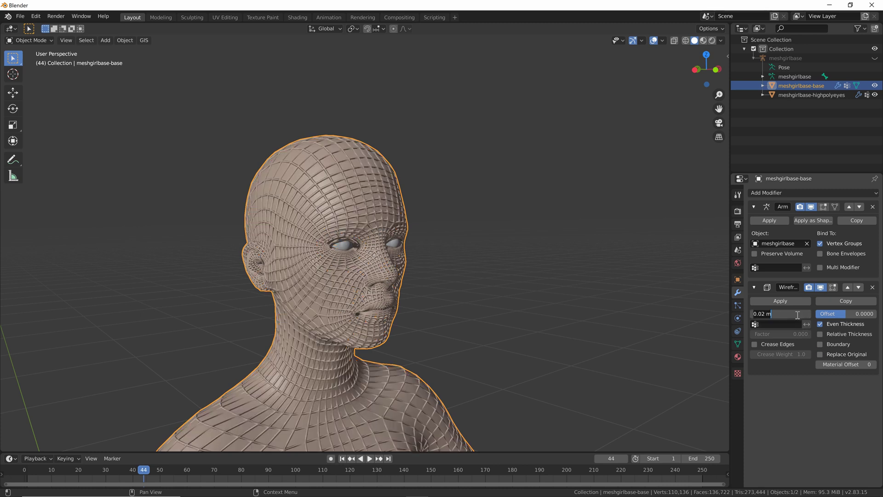
pyautogui.write('0.004')
pyautogui.press('Return')
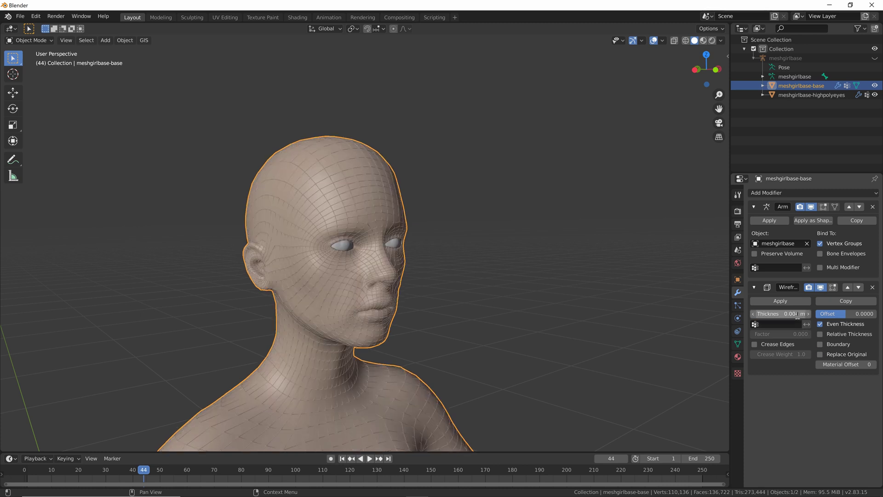
pyautogui.scroll(5, 371, 220)
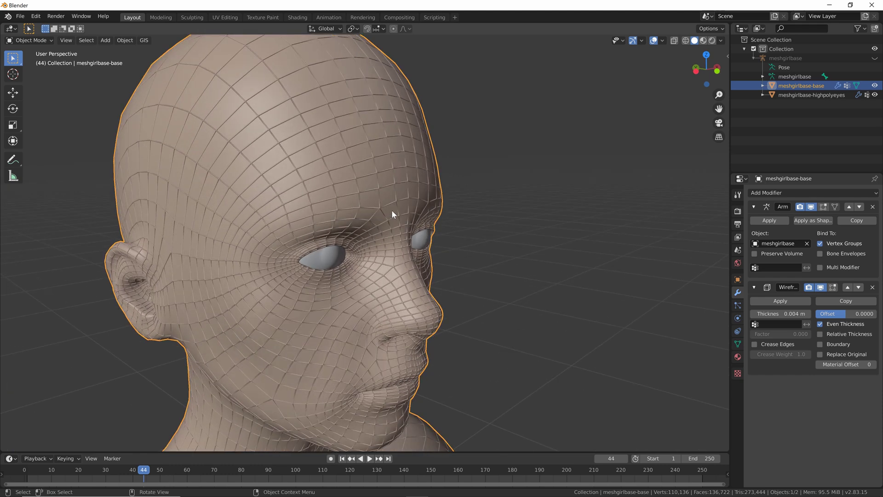
pyautogui.scroll(-5, 340, 181)
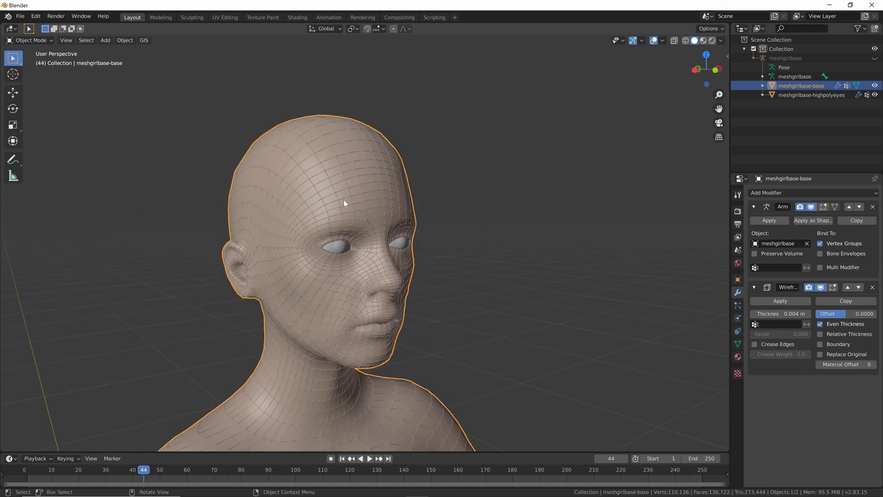
pyautogui.scroll(2, 345, 201)
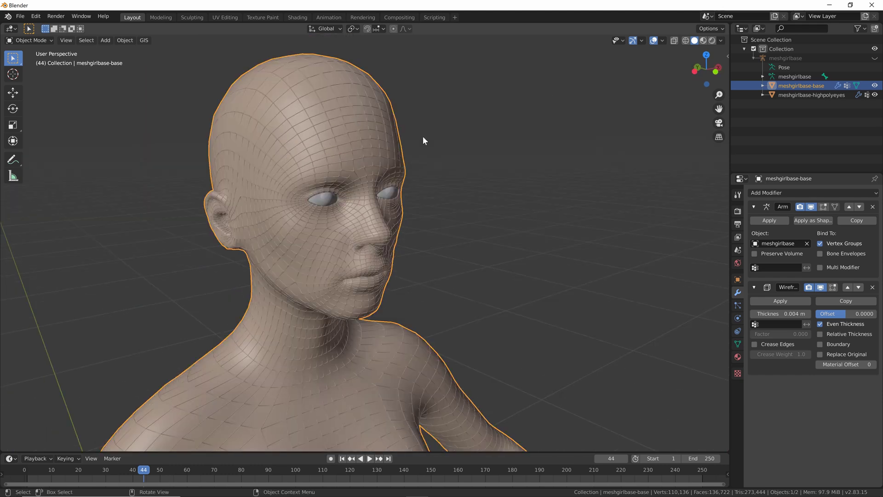
# Switch the viewport to Material Preview and reduce the DefaultSkin Base Color's saturation to make it white
pyautogui.click(704, 41)
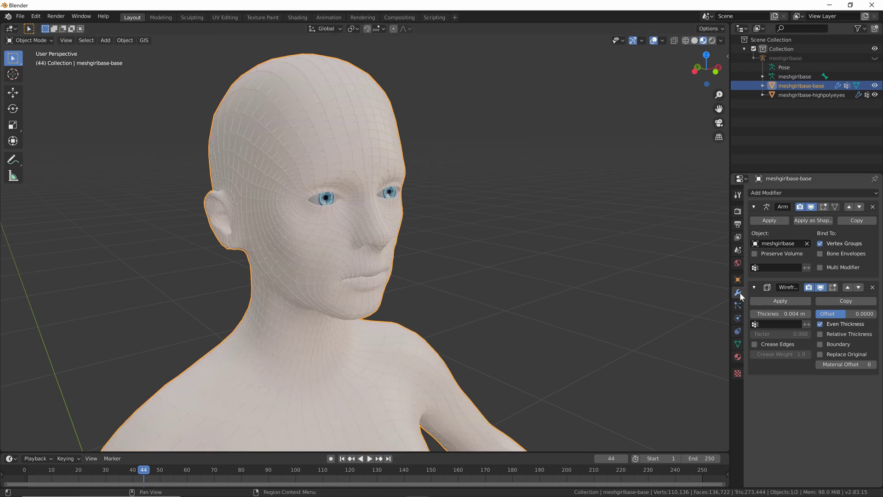
pyautogui.click(738, 357)
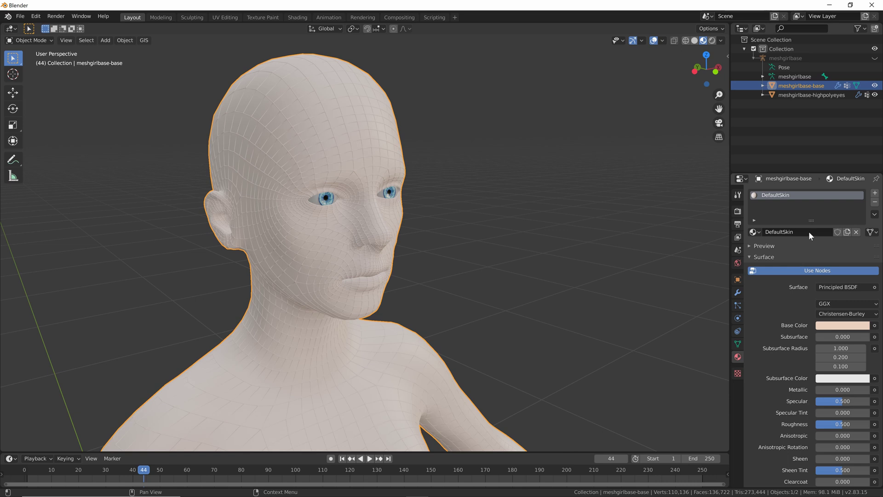
pyautogui.click(830, 325)
pyautogui.click(830, 327)
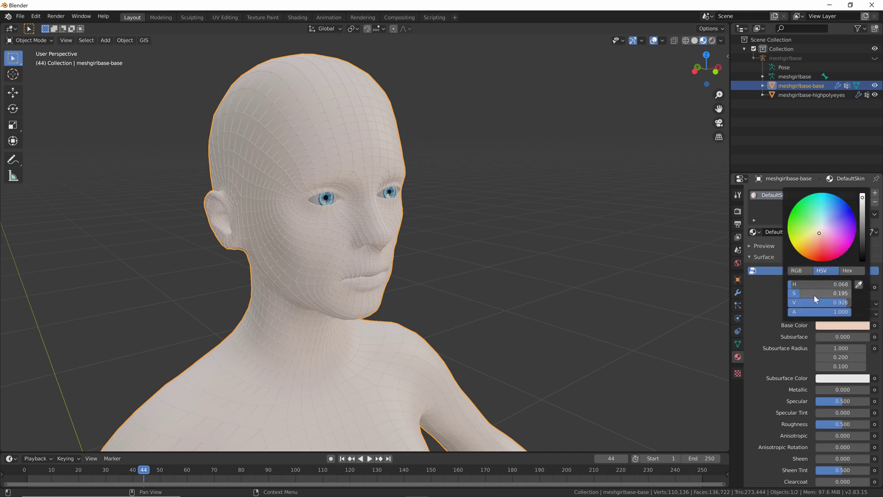
pyautogui.moveTo(799, 296); pyautogui.dragTo(716, 281)
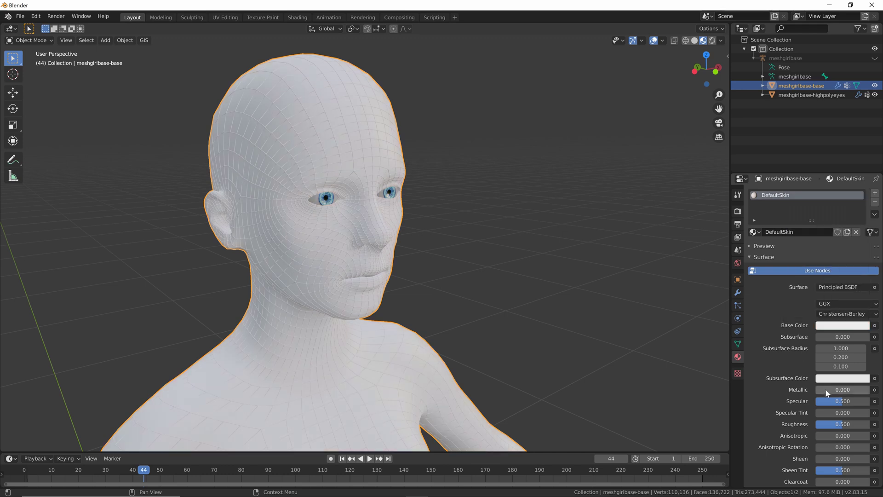
# Raise the DefaultSkin material's Metallic to 1.000 and lower its Roughness to about 0.090
pyautogui.moveTo(825, 390); pyautogui.dragTo(870, 390)
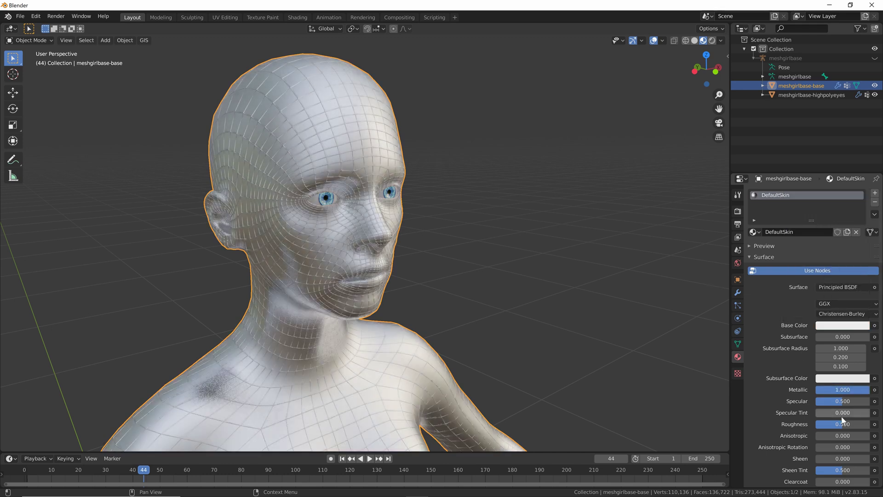
pyautogui.moveTo(837, 424); pyautogui.dragTo(815, 420)
pyautogui.scroll(-4, 438, 73)
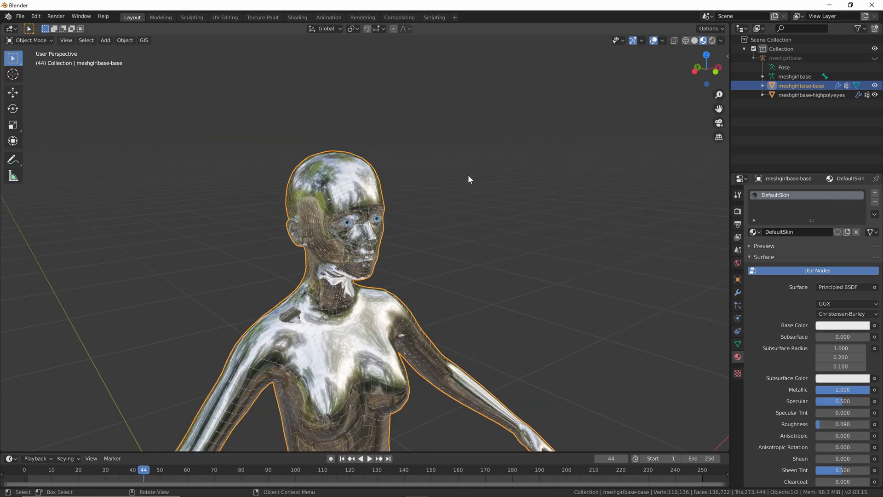
pyautogui.scroll(1, 457, 174)
pyautogui.scroll(2, 462, 148)
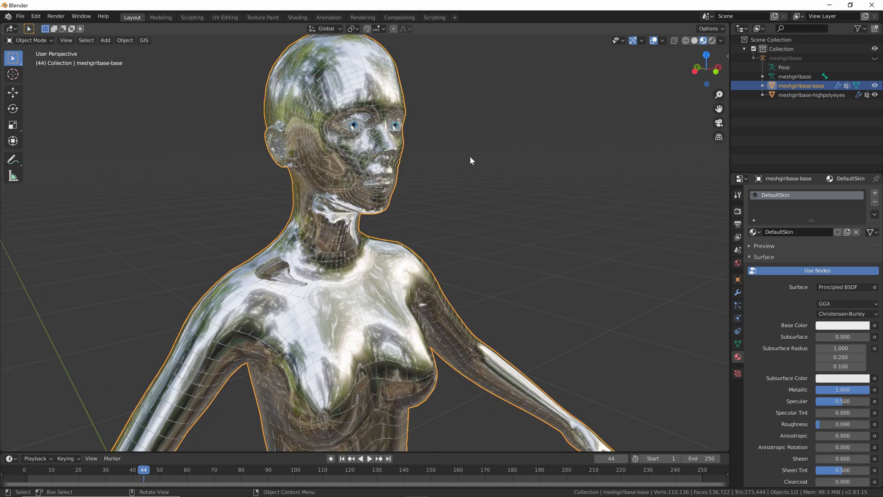
# Switch the viewport to Rendered shading and assign an Environment Texture to the World background colour
pyautogui.click(712, 41)
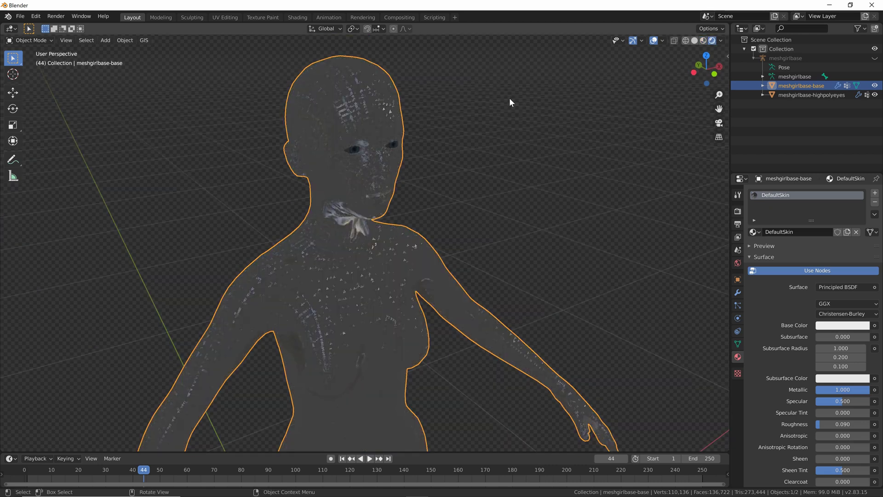
pyautogui.moveTo(510, 99); pyautogui.dragTo(383, 76, button='middle')
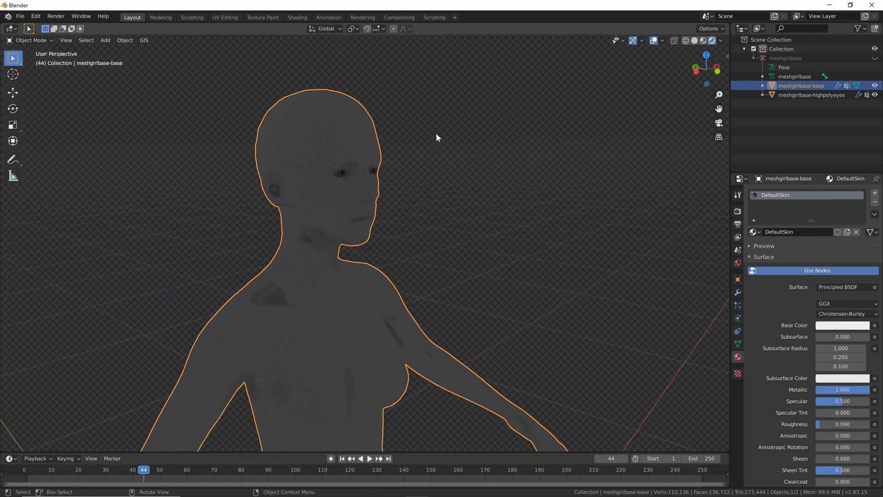
pyautogui.moveTo(436, 120); pyautogui.dragTo(429, 71, button='middle')
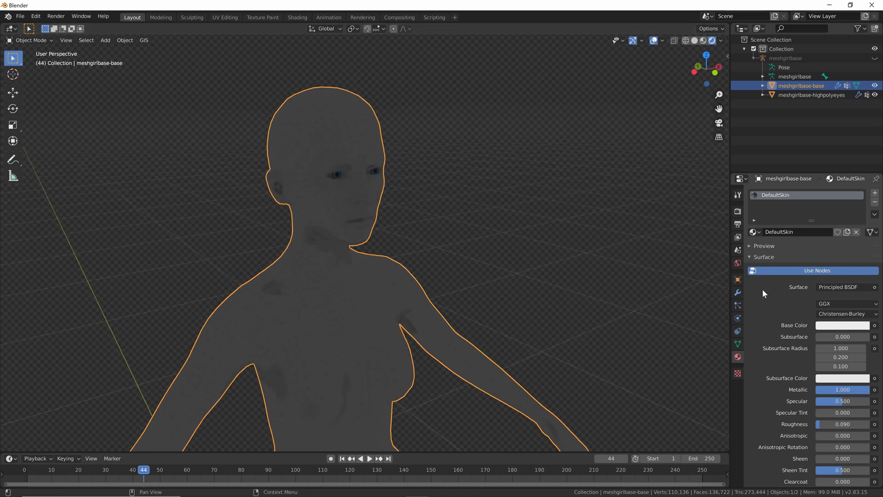
pyautogui.click(738, 262)
pyautogui.click(874, 253)
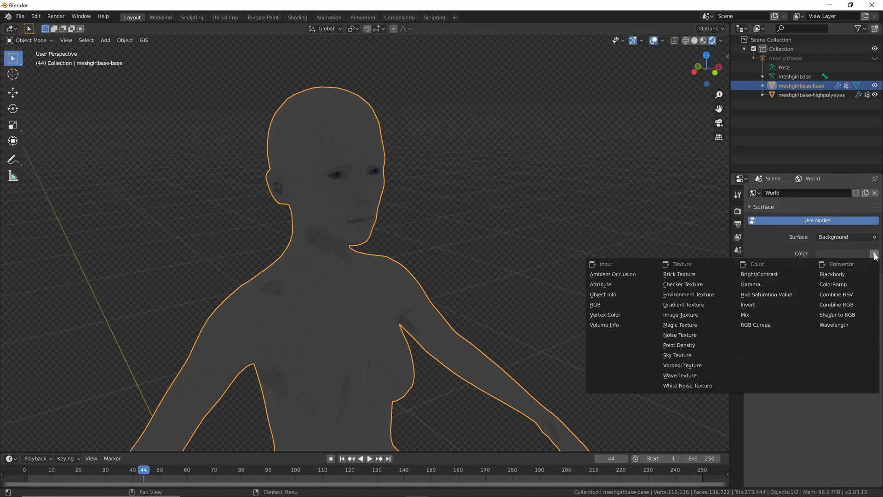
pyautogui.click(689, 294)
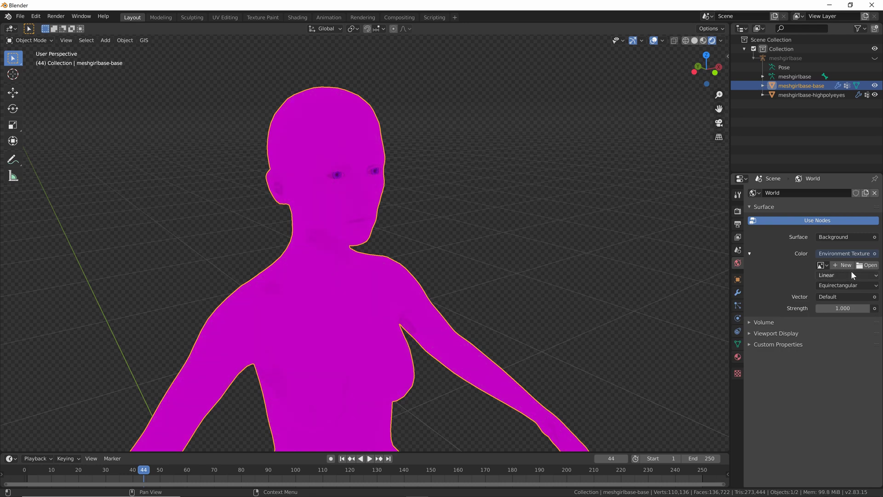
# Review the Gym Entrance page on HDRI Haven and load gym_entrance_8k.hdr from D:\Blender\HDRI as the World's environment image
pyautogui.click(868, 265)
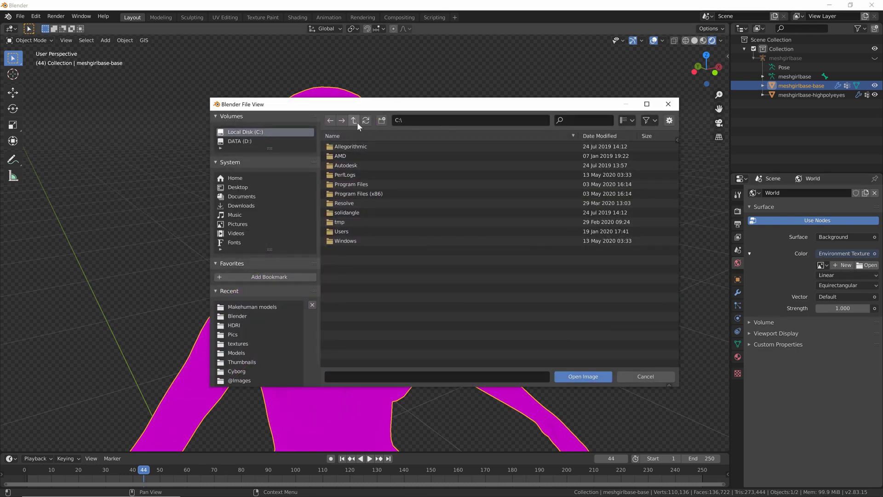
pyautogui.click(243, 140)
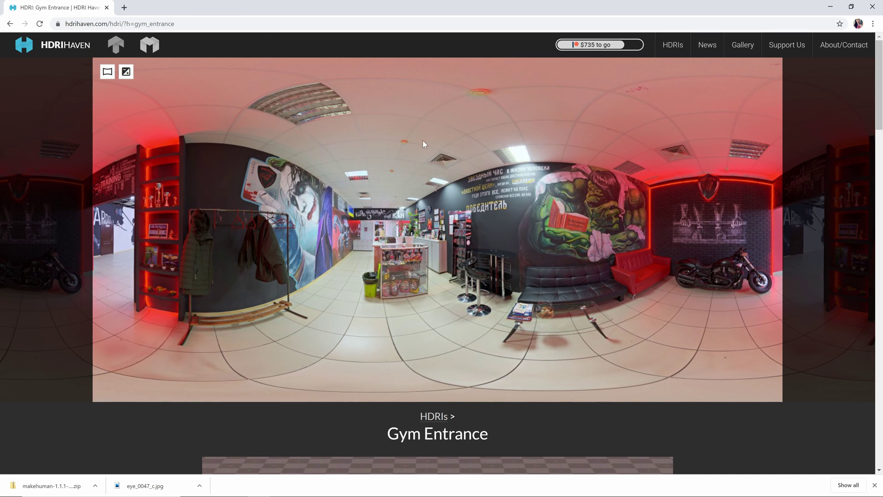
pyautogui.scroll(-3, 410, 157)
pyautogui.scroll(3, 409, 156)
pyautogui.scroll(-6, 390, 243)
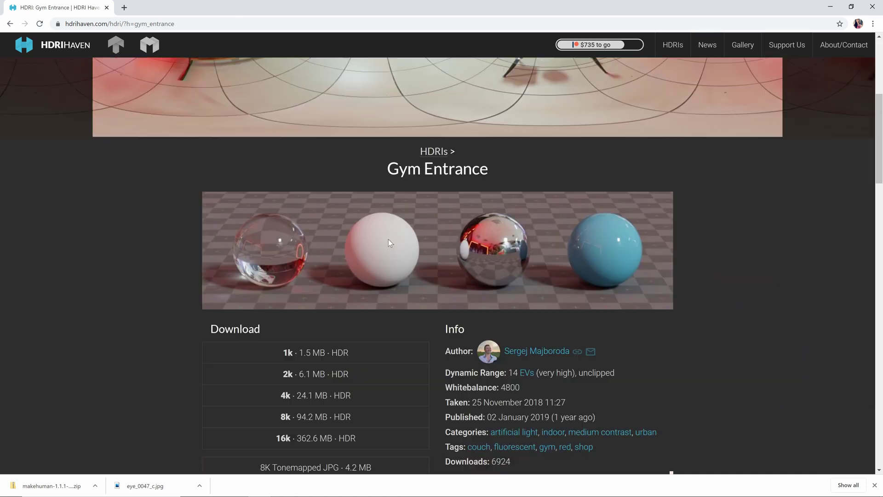
pyautogui.scroll(-5, 390, 242)
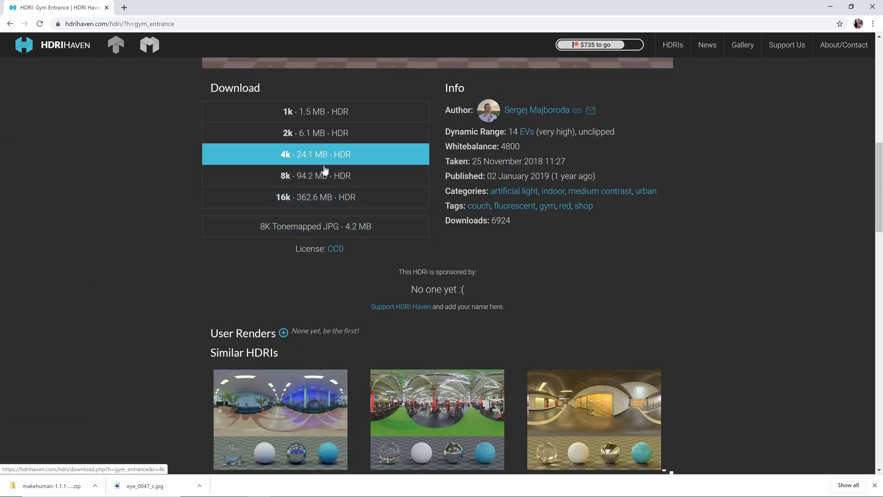
pyautogui.click(828, 5)
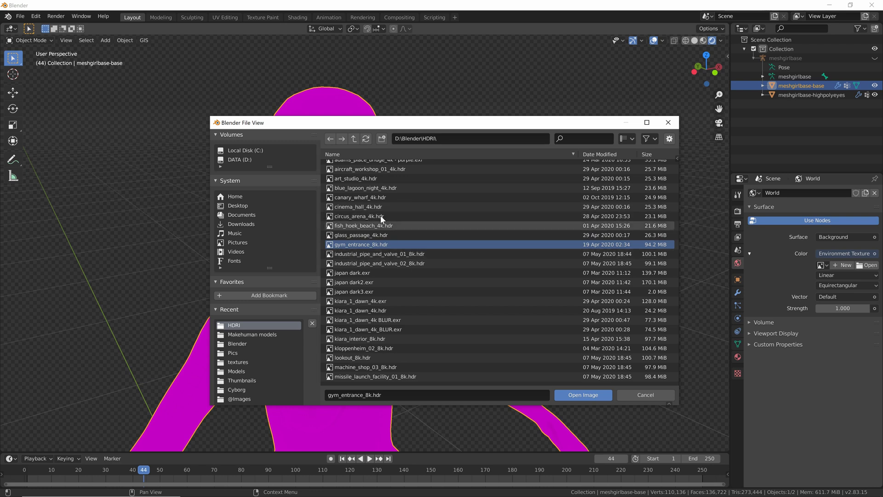
pyautogui.click(583, 394)
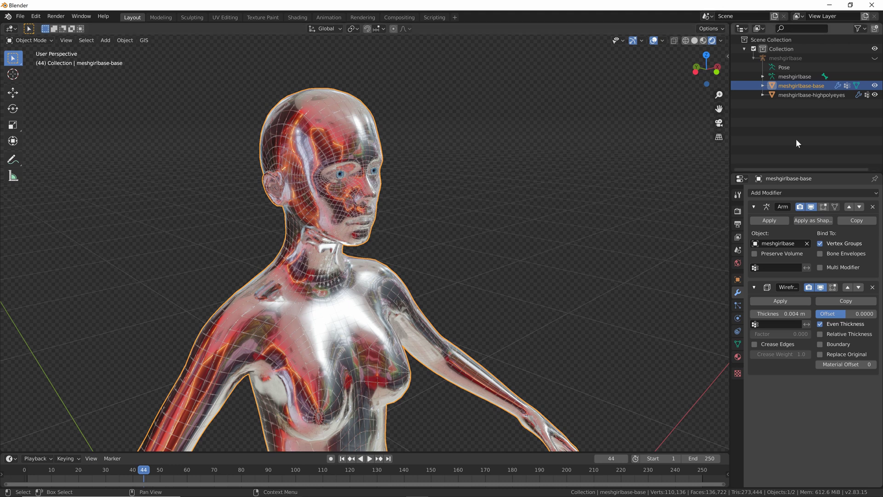
# Enable Screen Space Refraction for the DefaultSkin material and check the Eevee Screen Space Reflections settings
pyautogui.click(738, 356)
pyautogui.scroll(-10, 828, 370)
pyautogui.scroll(-3, 843, 377)
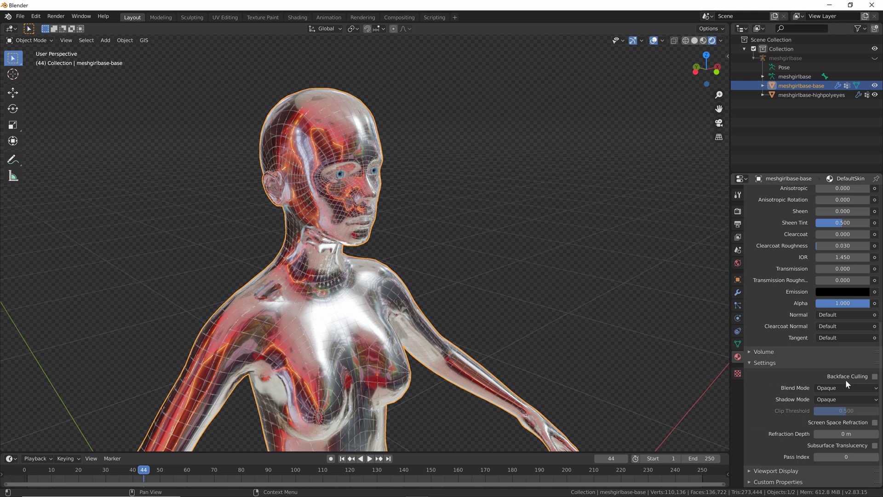
pyautogui.click(874, 422)
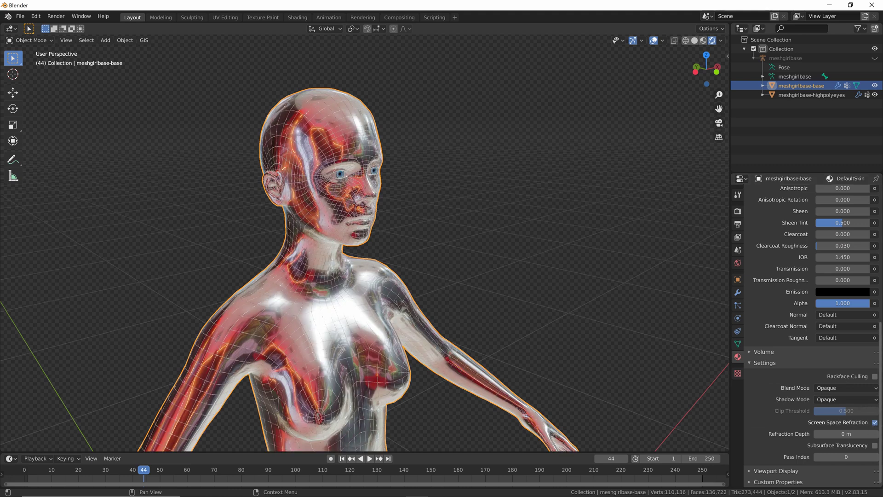
pyautogui.click(738, 211)
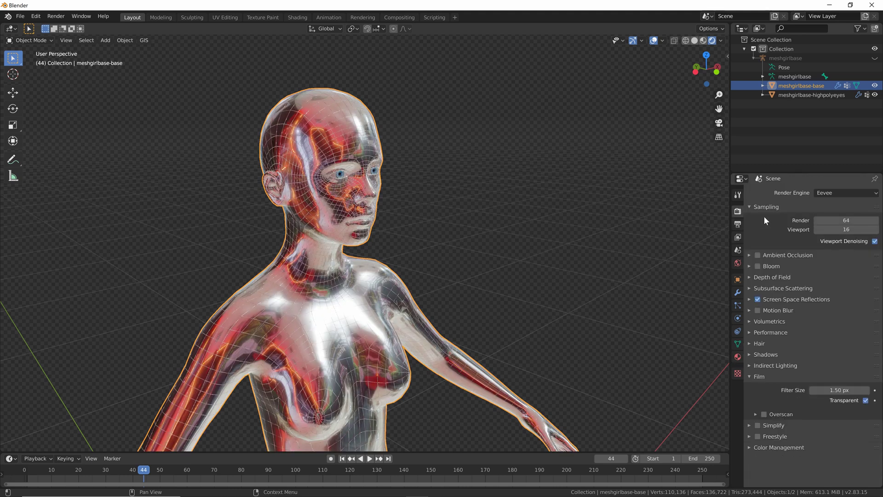
pyautogui.click(750, 299)
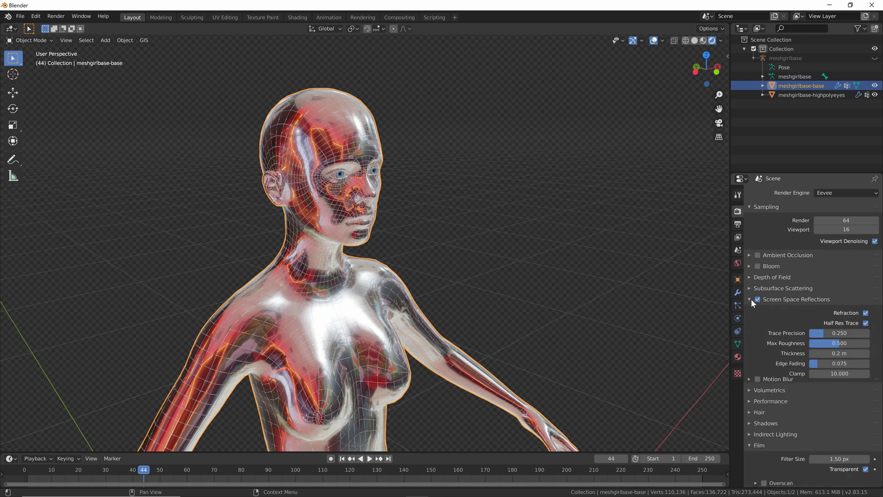
pyautogui.click(751, 299)
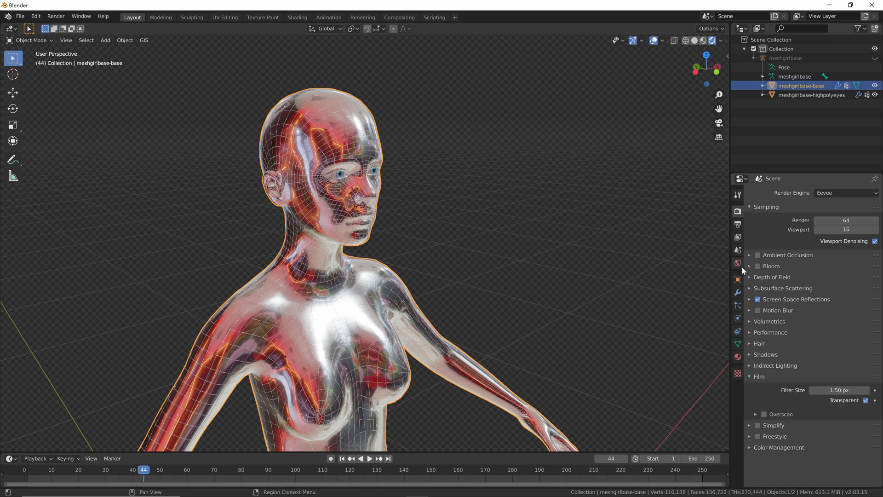
# Set the World background's Strength to 0.45
pyautogui.click(740, 264)
pyautogui.click(853, 329)
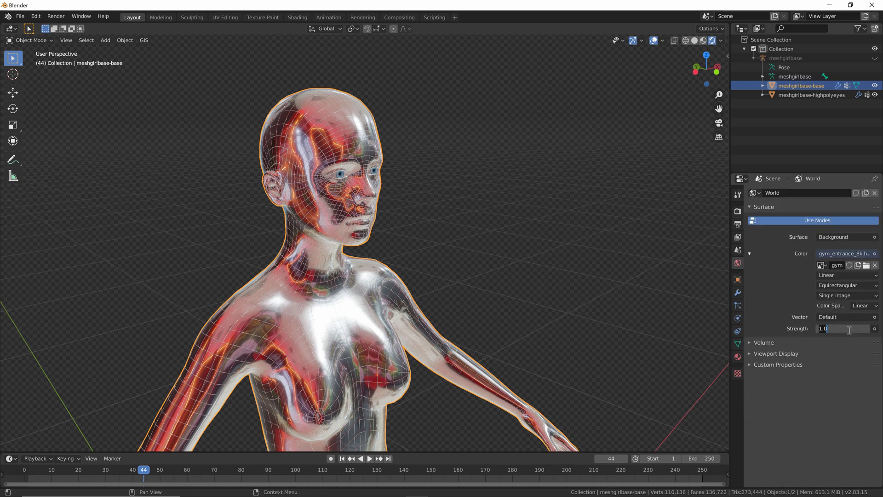
pyautogui.write('.45')
pyautogui.press('Return')
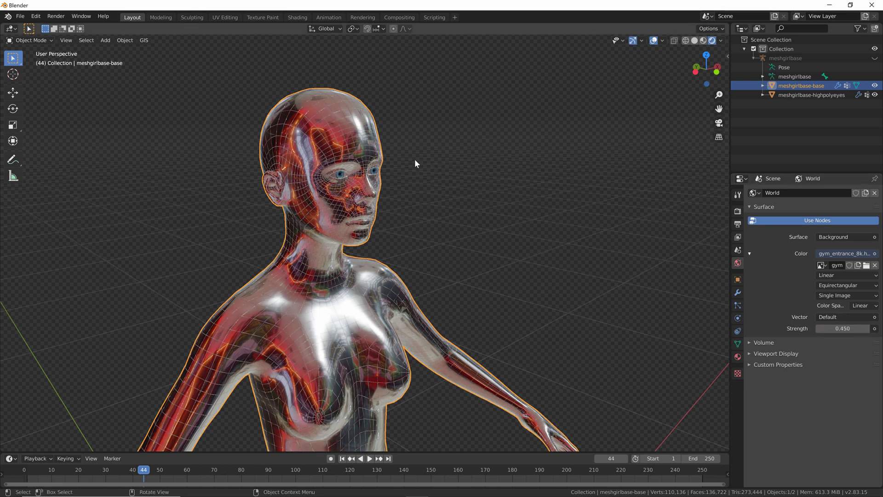
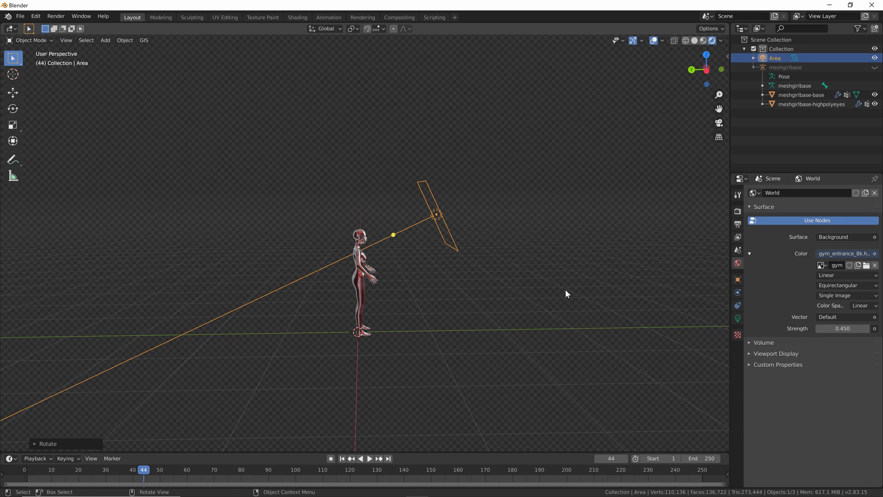
pyautogui.moveTo(566, 293); pyautogui.dragTo(519, 301, button='middle')
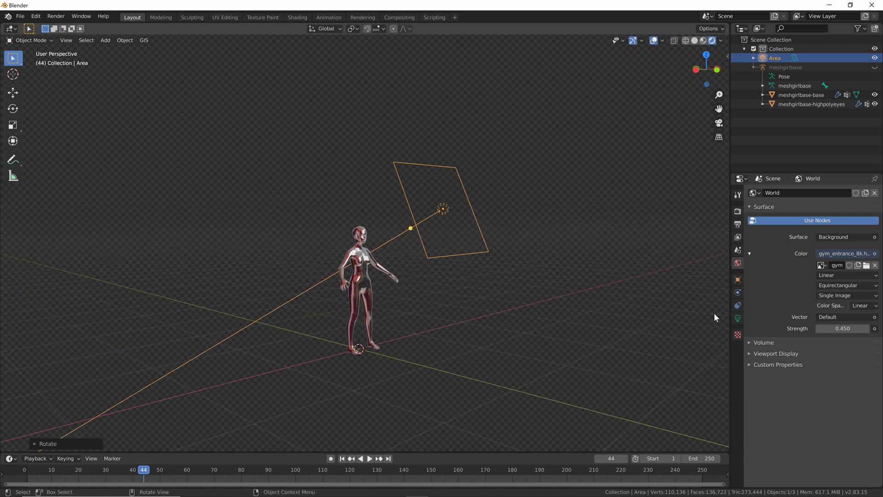
# Set the area light's power to 100.1 W and its colour to a saturated blue, around hue 0.628
pyautogui.click(737, 319)
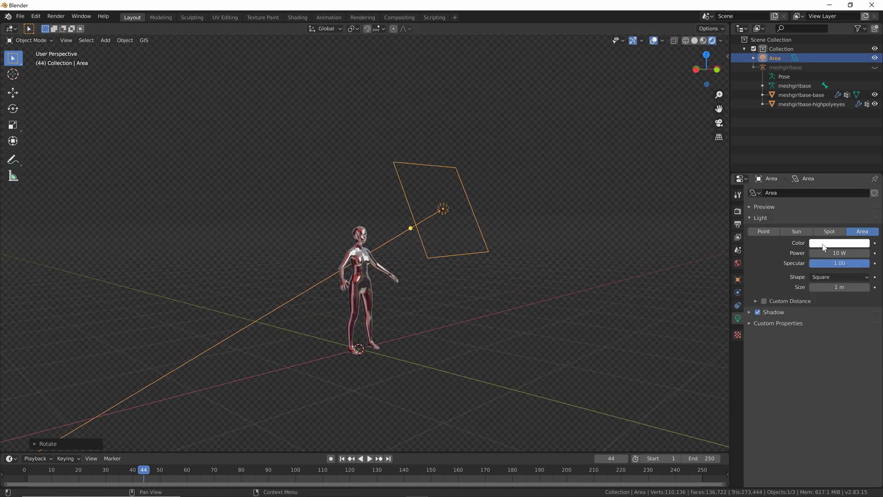
pyautogui.click(843, 251)
pyautogui.write('100')
pyautogui.write('.1')
pyautogui.press('Return')
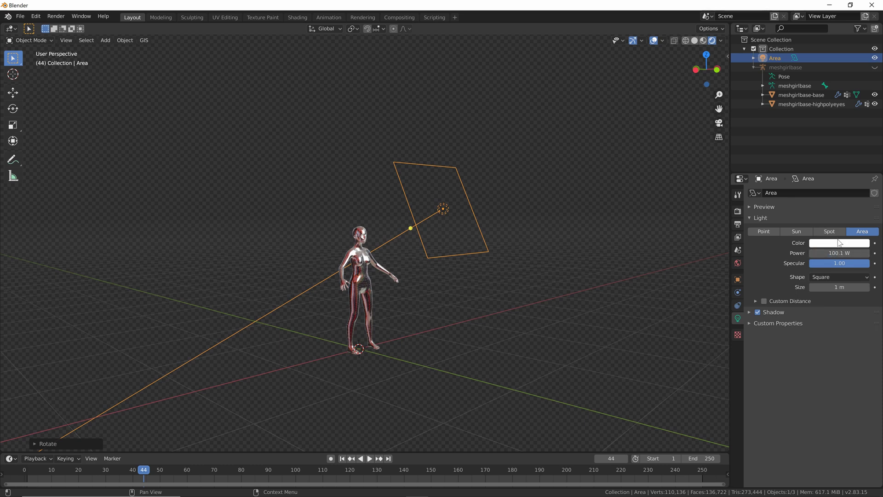
pyautogui.click(839, 243)
pyautogui.click(838, 133)
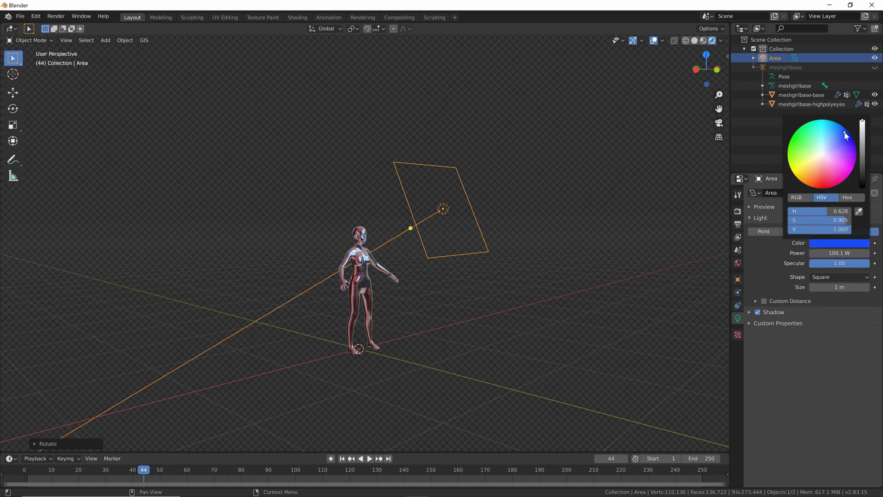
# Scale up the area light beside the character so it casts broader reflections on the chrome skin
pyautogui.scroll(5, 338, 230)
pyautogui.moveTo(338, 230); pyautogui.dragTo(391, 232, button='middle')
pyautogui.scroll(-6, 399, 214)
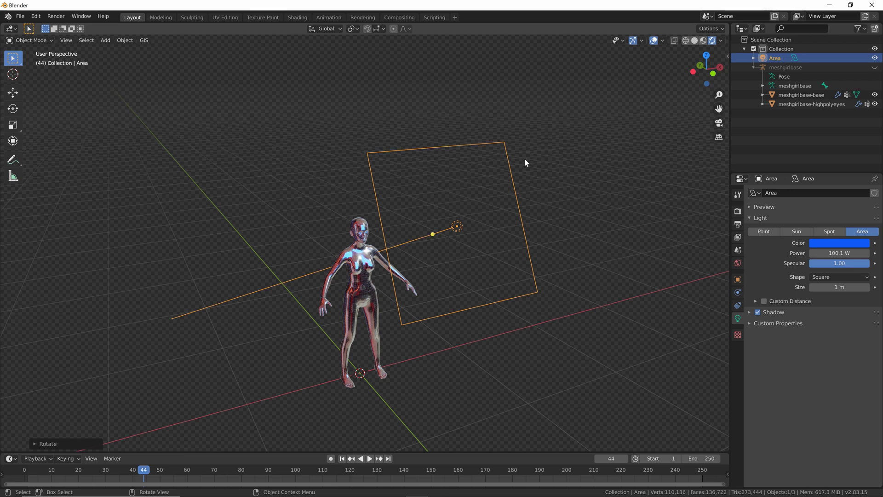
pyautogui.press('s')
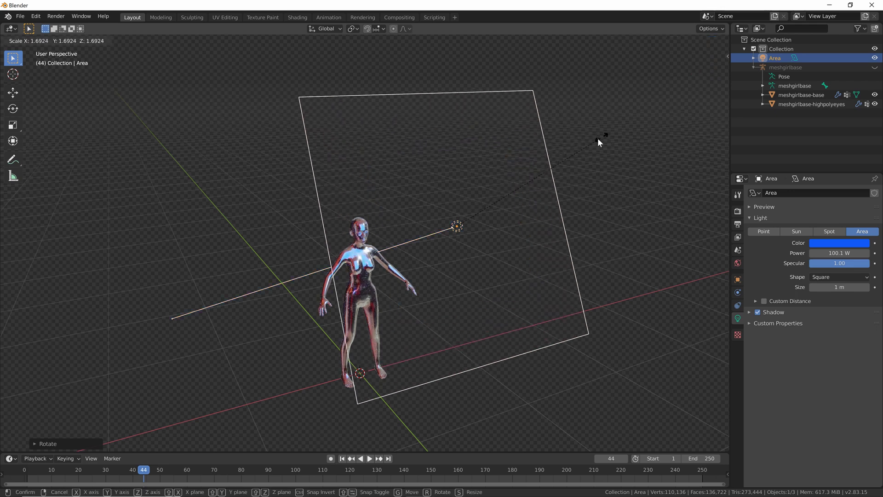
pyautogui.click(622, 132)
pyautogui.scroll(5, 378, 228)
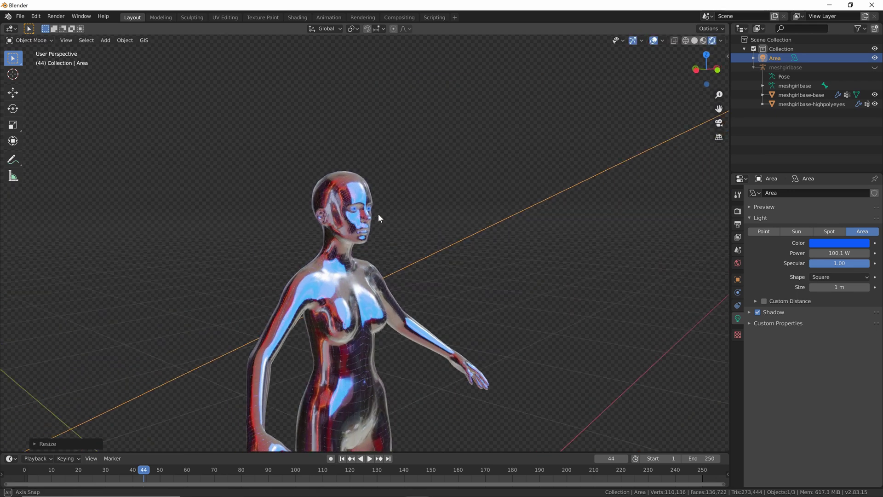
pyautogui.scroll(4, 378, 213)
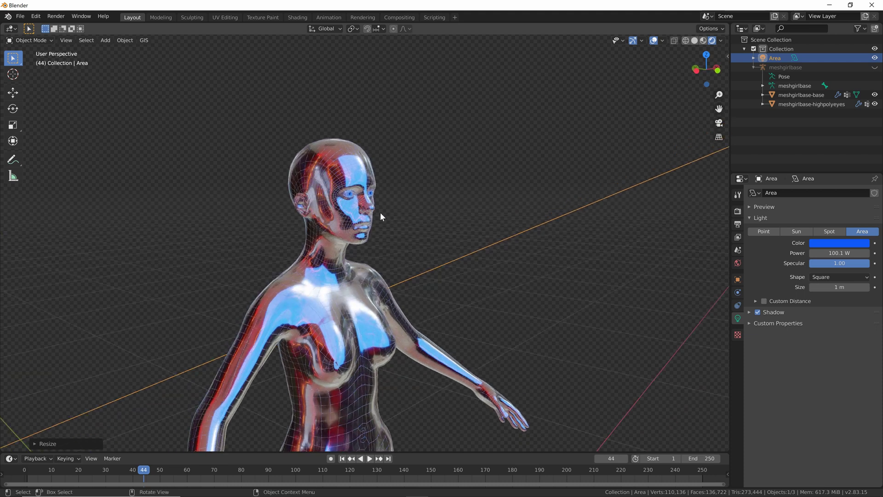
# Preview the character in the Cycles render engine using GPU Compute, and return the render engine to Eevee
pyautogui.click(734, 210)
pyautogui.click(835, 192)
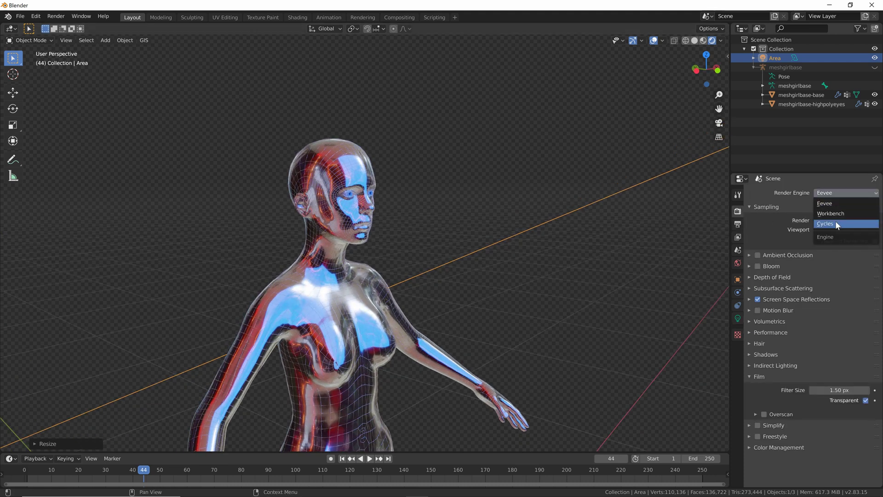
pyautogui.click(836, 221)
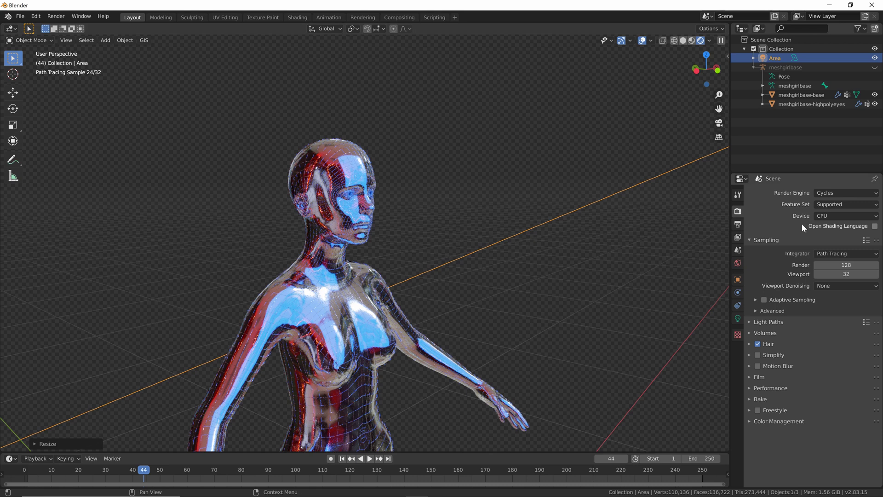
pyautogui.click(819, 216)
pyautogui.click(828, 236)
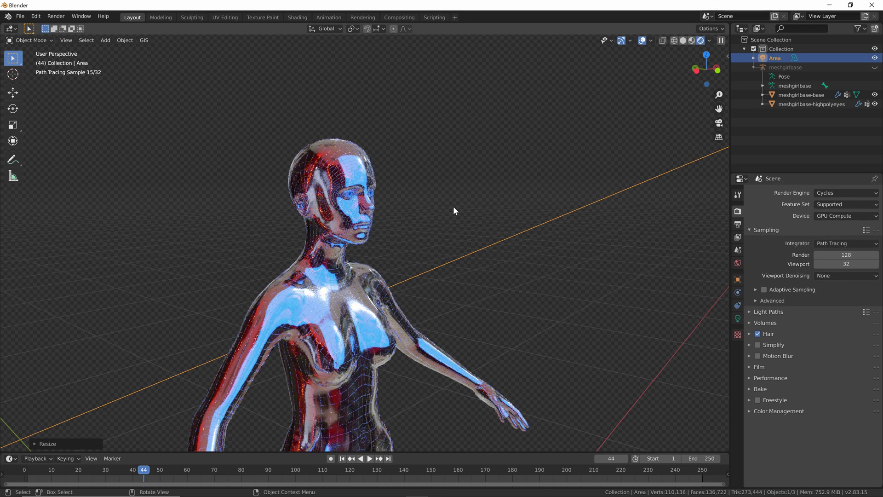
pyautogui.click(834, 193)
pyautogui.click(833, 203)
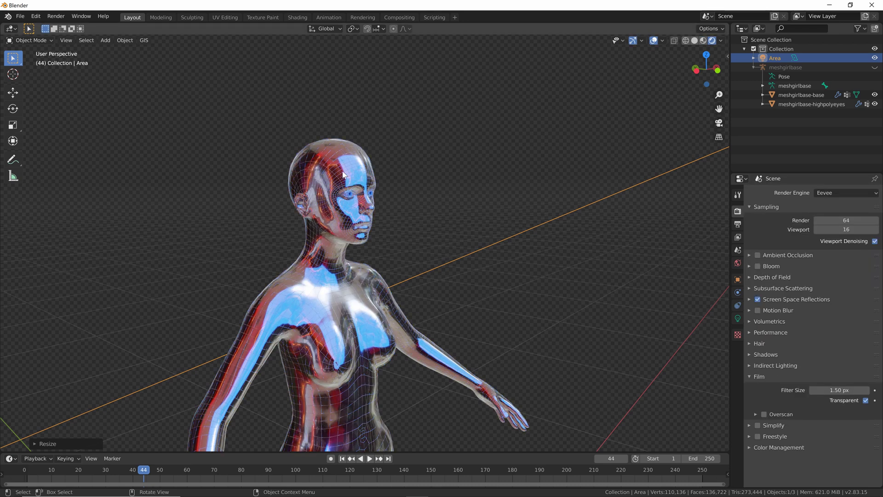
# Add a Reflection Cubemap light probe and raise it about 0.79 m along the Z axis around the character
pyautogui.scroll(-4, 451, 206)
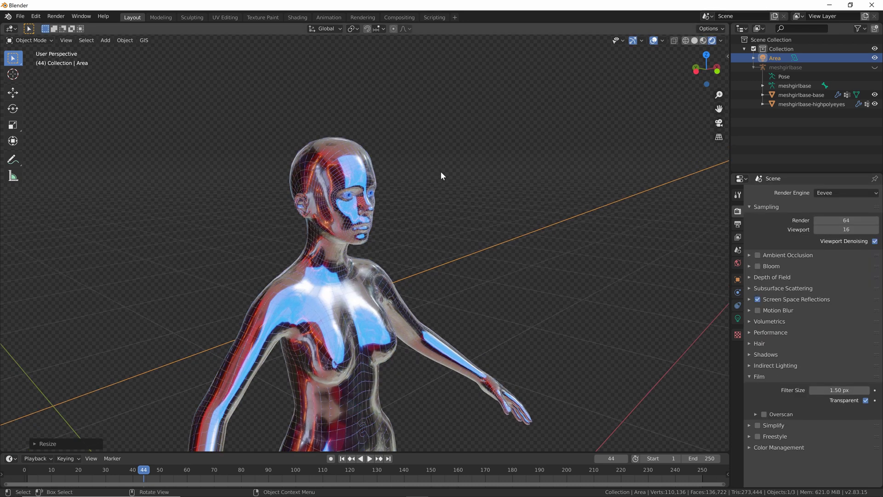
pyautogui.scroll(4, 425, 195)
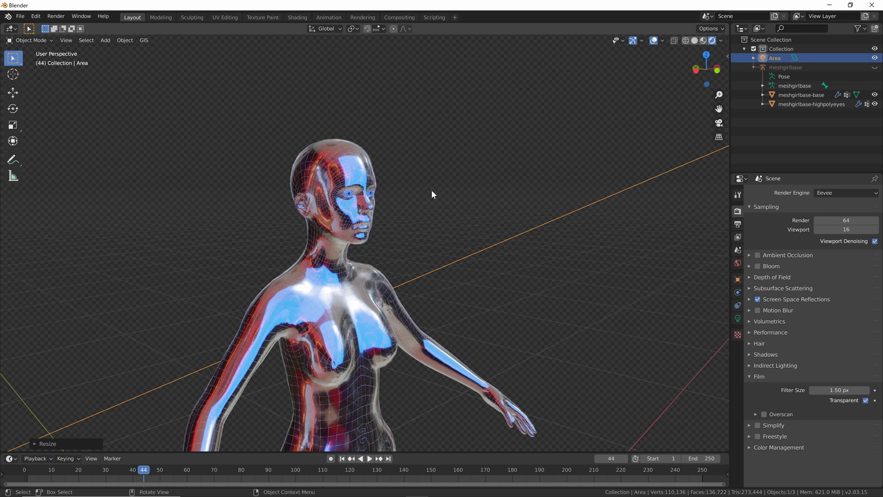
pyautogui.hotkey('shift', 'a')
pyautogui.moveTo(432, 191)
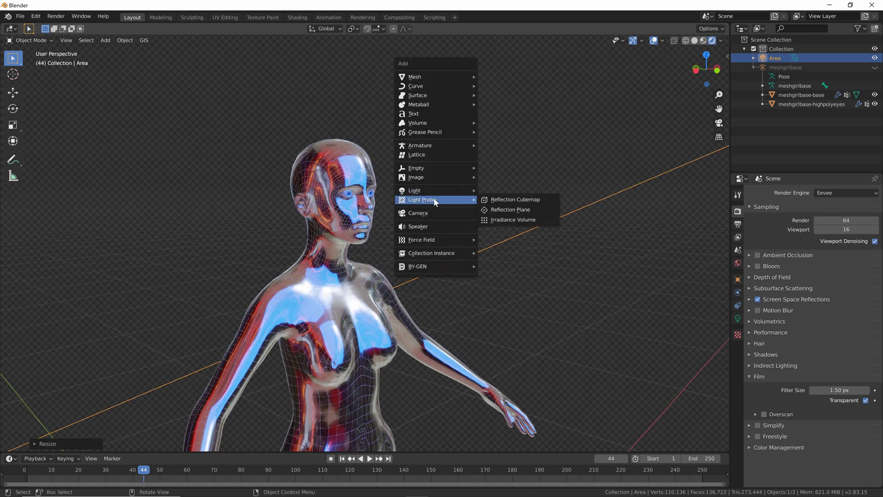
pyautogui.click(511, 200)
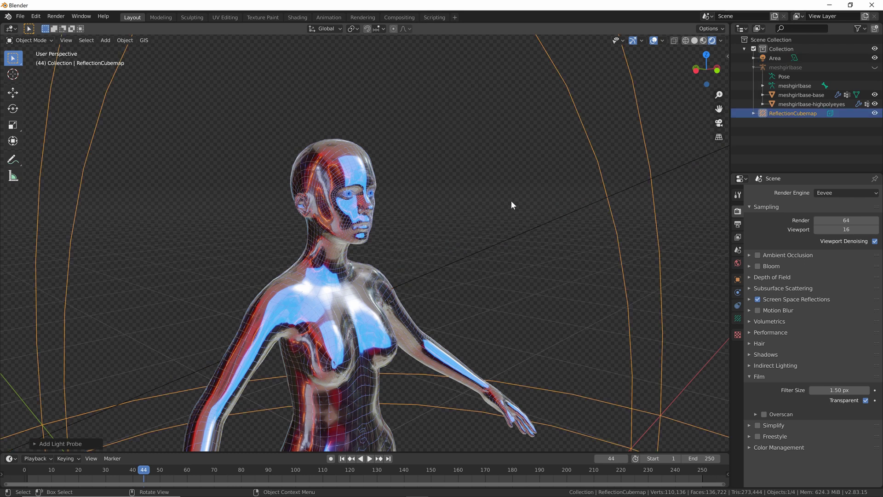
pyautogui.scroll(-5, 445, 216)
pyautogui.moveTo(440, 222); pyautogui.dragTo(441, 210, button='middle')
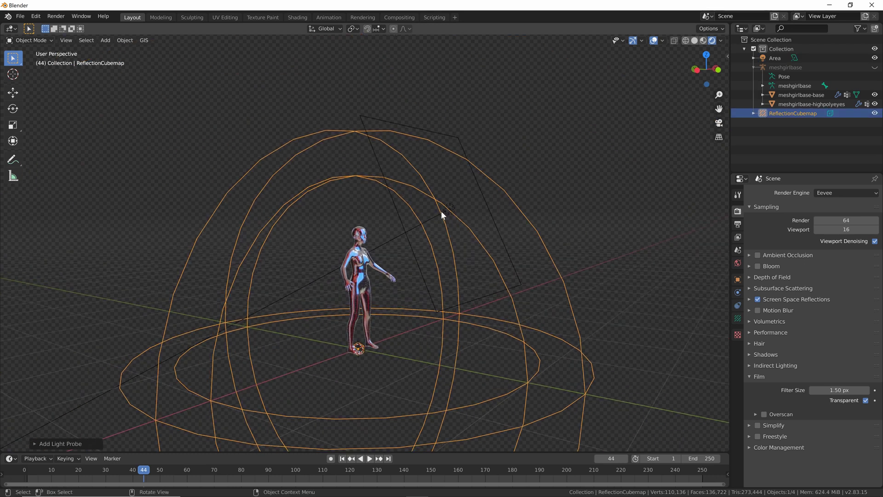
pyautogui.press('g')
pyautogui.press('z')
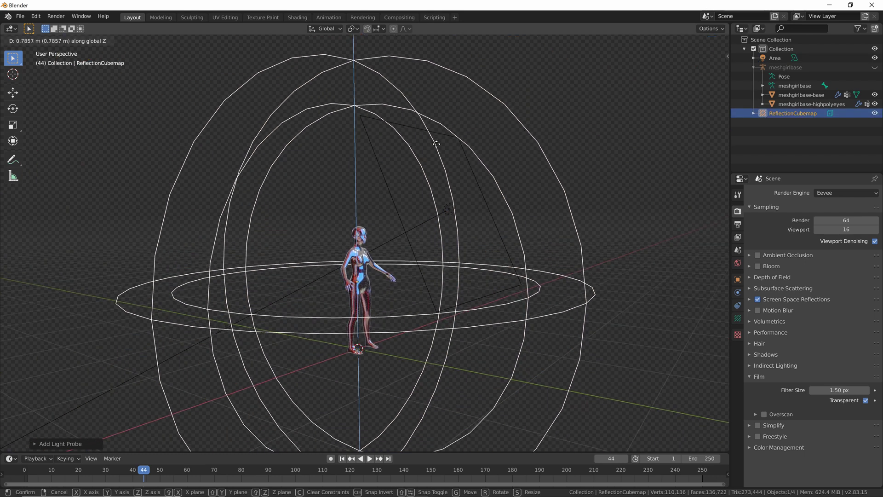
pyautogui.click(436, 144)
# Scale down the reflection cubemap so its influence sphere fits more closely around the character
pyautogui.scroll(5, 418, 236)
pyautogui.scroll(-4, 485, 192)
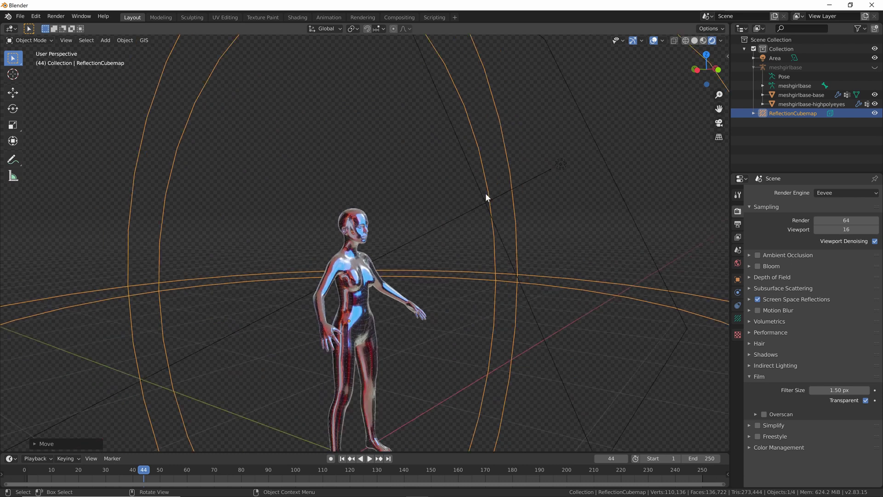
pyautogui.press('s')
pyautogui.click(431, 225)
pyautogui.scroll(3, 430, 225)
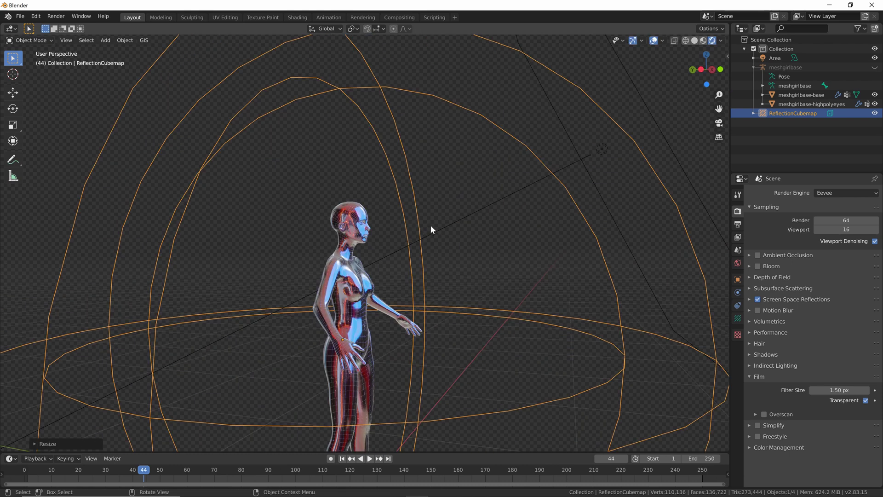
pyautogui.moveTo(446, 246); pyautogui.dragTo(410, 267, button='middle')
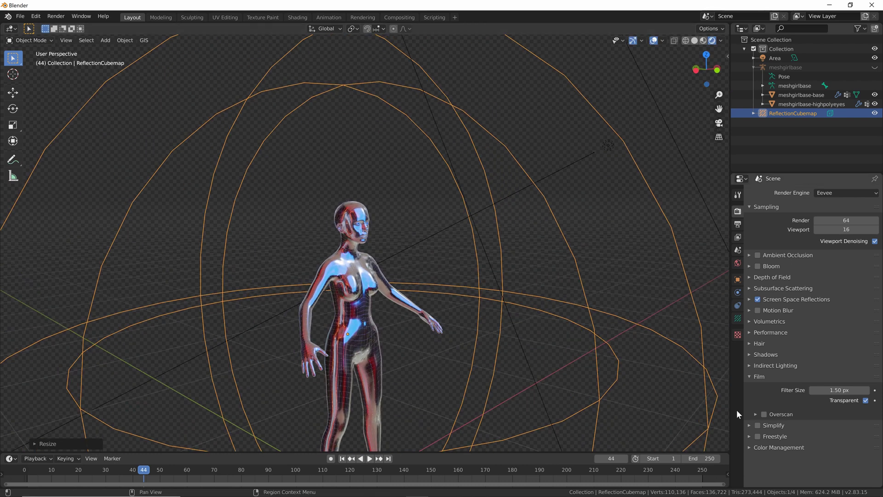
# Enable Auto Bake for Indirect Lighting and bake the scene's indirect lighting
pyautogui.click(750, 364)
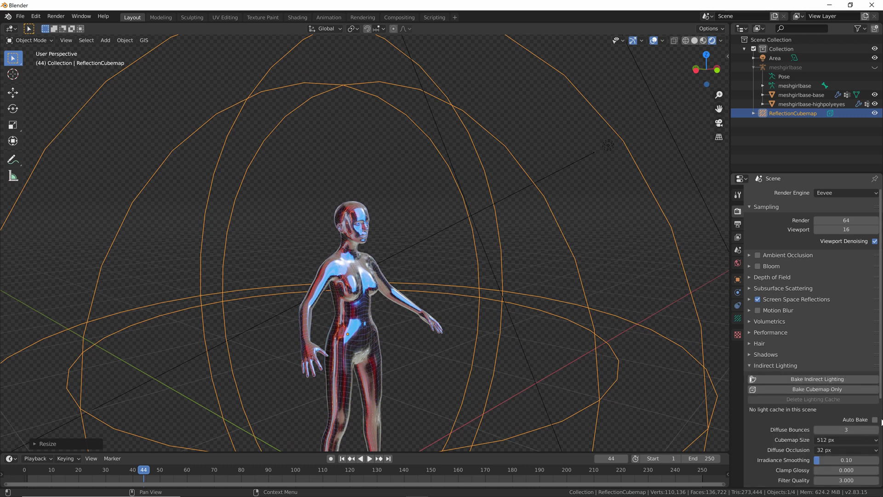
pyautogui.click(875, 420)
pyautogui.click(823, 381)
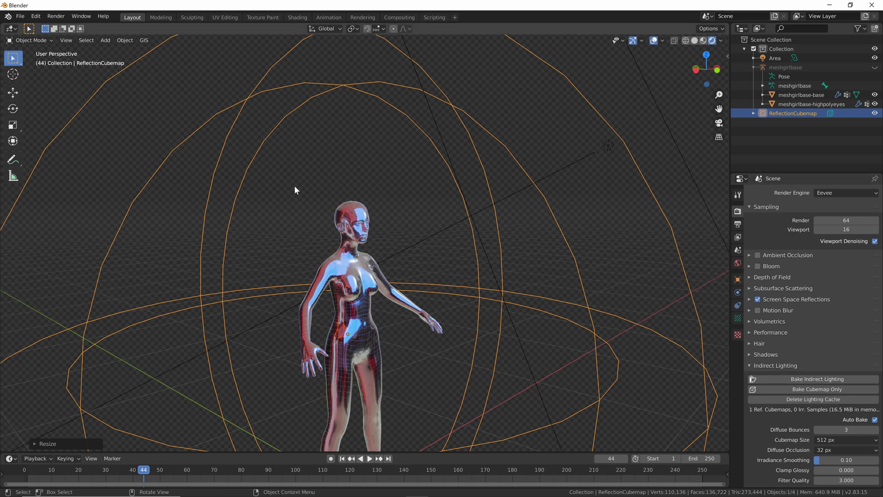
# Hide the ReflectionCubemap object in the viewport and switch the viewport to Solid shading
pyautogui.scroll(6, 295, 186)
pyautogui.moveTo(295, 186); pyautogui.dragTo(519, 171, button='middle')
pyautogui.click(519, 171)
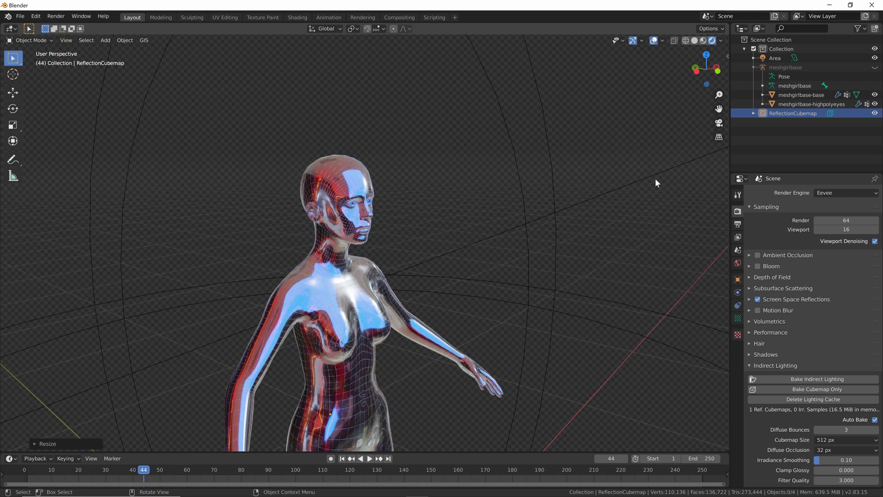
pyautogui.click(874, 113)
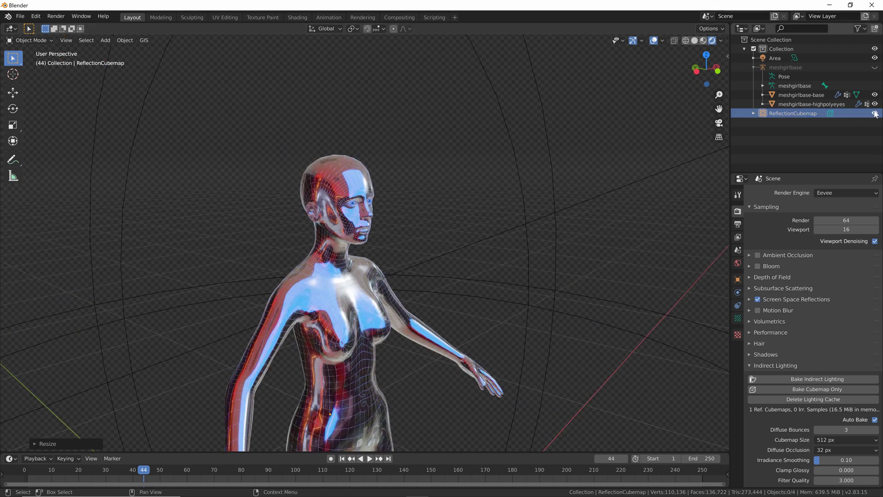
pyautogui.click(694, 40)
# Select the meshgirlbase-base body mesh and enter Edit Mode with the head in view
pyautogui.scroll(4, 344, 137)
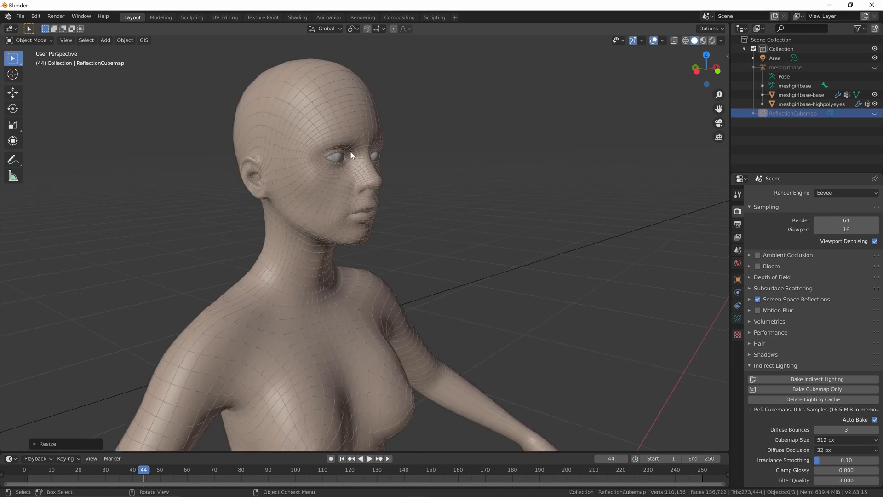
pyautogui.moveTo(344, 137); pyautogui.dragTo(425, 96, button='middle')
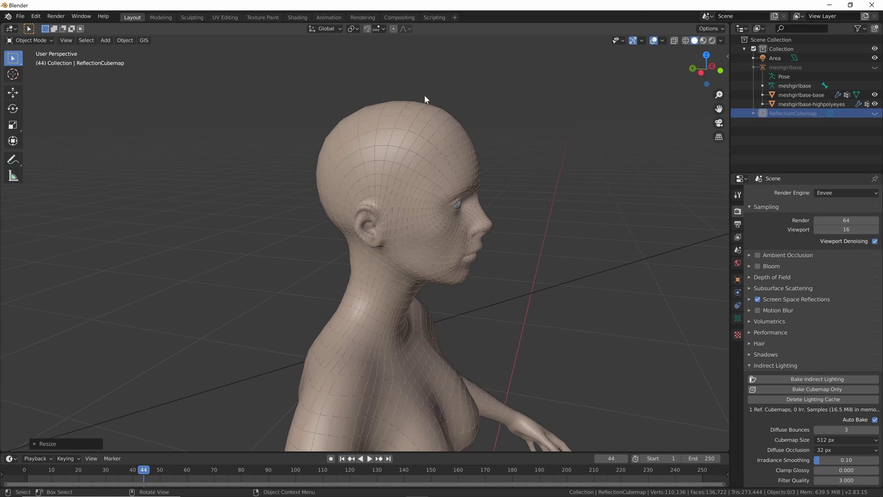
pyautogui.click(399, 139)
pyautogui.keyDown('shift'); pyautogui.moveTo(399, 138); pyautogui.dragTo(344, 109, button='middle'); pyautogui.keyUp('shift')
pyautogui.press('Tab')
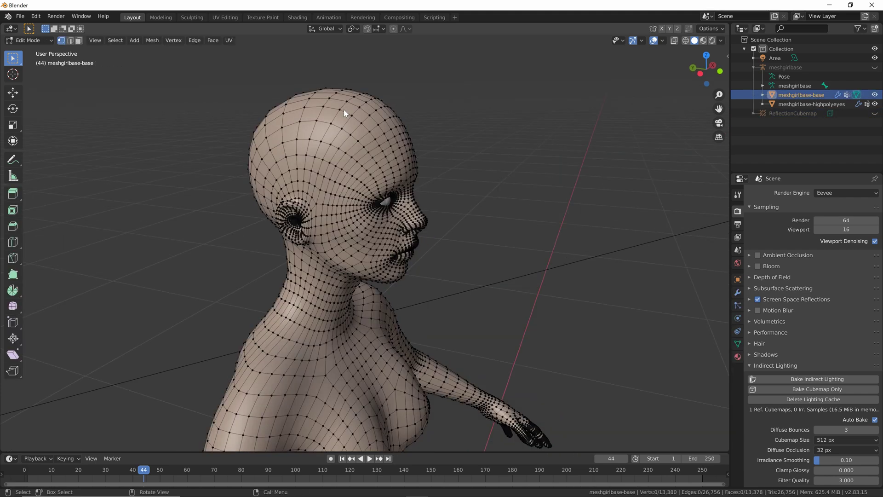
# Select a vertex at the back of the crown and grow the selection over the scalp to the ears and upper forehead
pyautogui.moveTo(270, 86); pyautogui.dragTo(305, 102, button='middle')
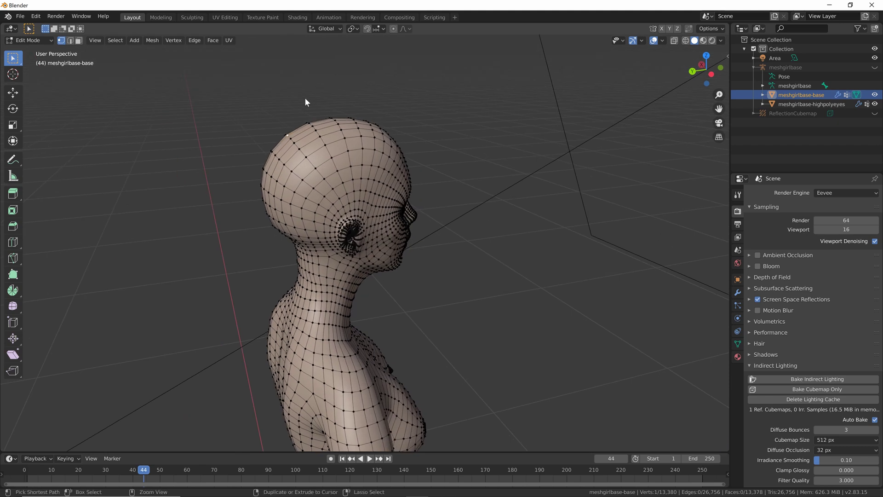
pyautogui.press('ctrl+KP_Add')
pyautogui.press('ctrl+KP_Add')
pyautogui.press('ctrl+KP_Add')
pyautogui.press('ctrl+KP_Add')
pyautogui.press('ctrl+KP_Add')
pyautogui.press('ctrl+KP_Add')
pyautogui.press('ctrl+KP_Add')
pyautogui.press('ctrl+KP_Add')
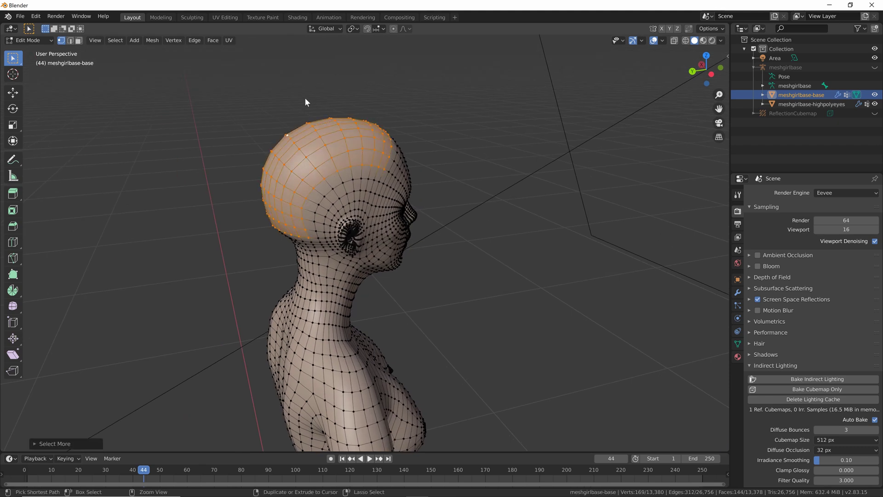
pyautogui.press('ctrl+KP_Add')
pyautogui.press('ctrl+KP_Add')
pyautogui.press('ctrl+KP_Add')
pyautogui.press('ctrl+KP_Add')
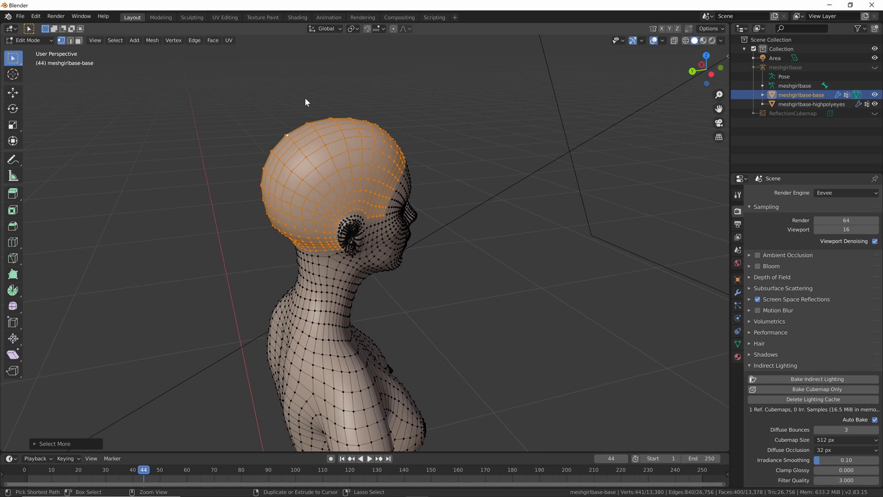
pyautogui.press('ctrl+KP_Add')
pyautogui.press('ctrl+KP_Add')
pyautogui.hotkey('ctrl', 'z')
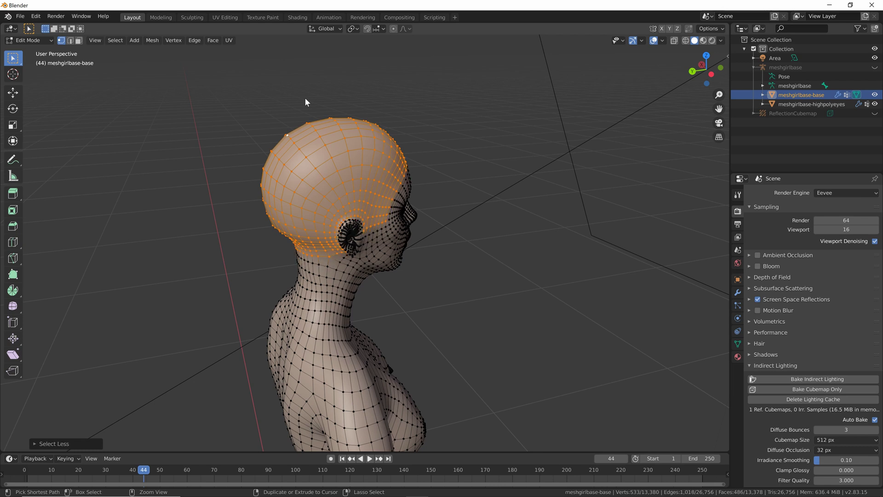
pyautogui.hotkey('ctrl', 'z')
pyautogui.press('ctrl+KP_Add')
# Deselect the outer edge loops along the forehead and temple so the scalp selection ends farther back at the hairline
pyautogui.moveTo(368, 173); pyautogui.dragTo(313, 156, button='middle')
pyautogui.scroll(2, 314, 156)
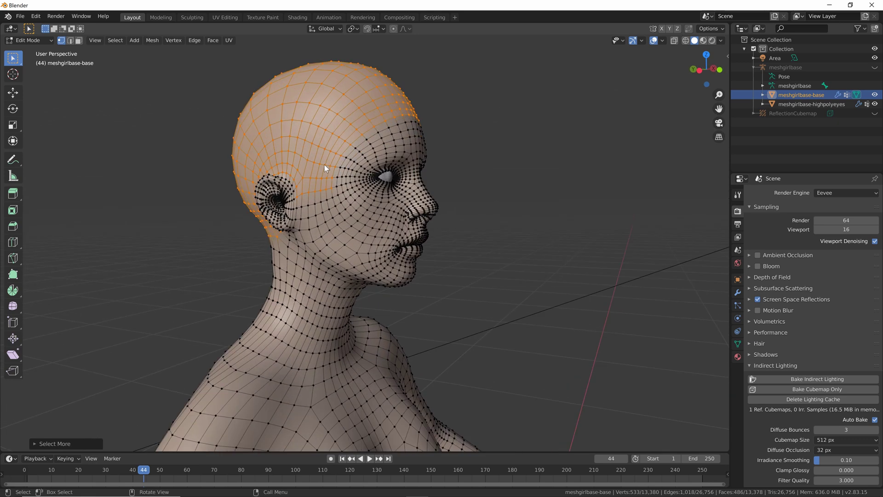
pyautogui.moveTo(368, 145); pyautogui.dragTo(362, 153, button='middle')
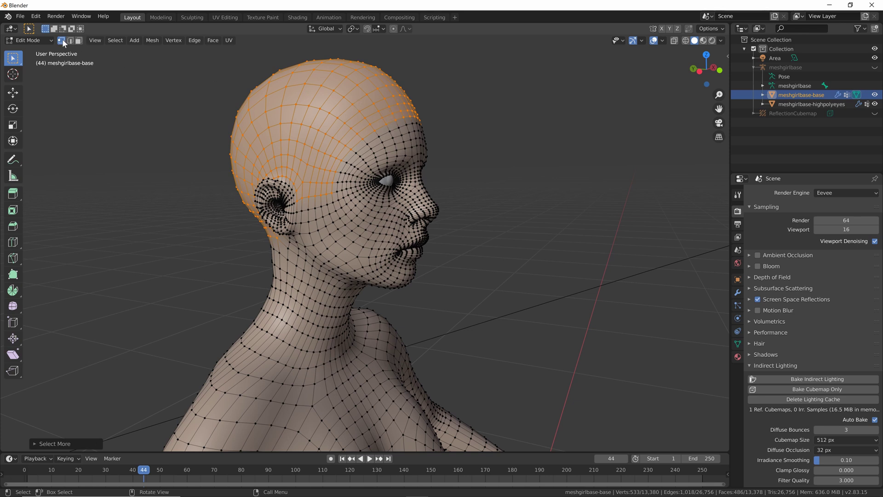
pyautogui.keyDown('alt'); pyautogui.keyDown('shift'); pyautogui.click(355, 144); pyautogui.keyUp('shift'); pyautogui.keyUp('alt')
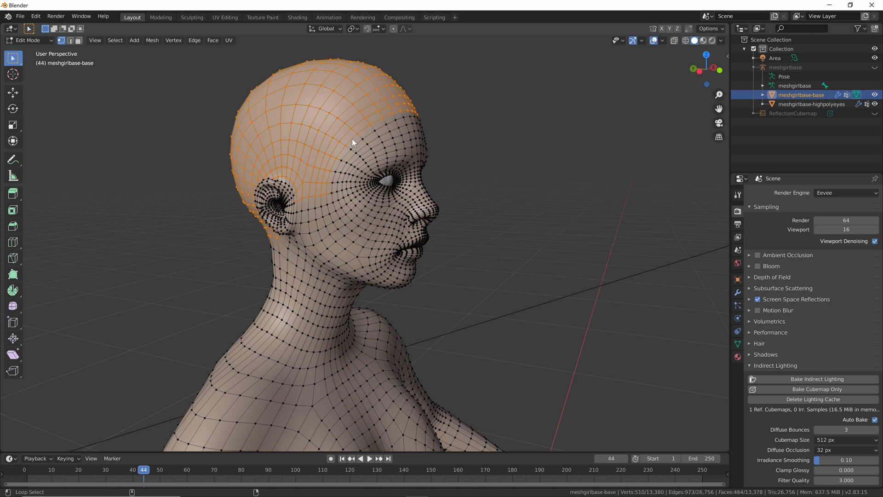
pyautogui.keyDown('alt'); pyautogui.keyDown('shift'); pyautogui.click(350, 137); pyautogui.keyUp('shift'); pyautogui.keyUp('alt')
pyautogui.keyDown('alt'); pyautogui.keyDown('shift'); pyautogui.click(346, 137); pyautogui.keyUp('shift'); pyautogui.keyUp('alt')
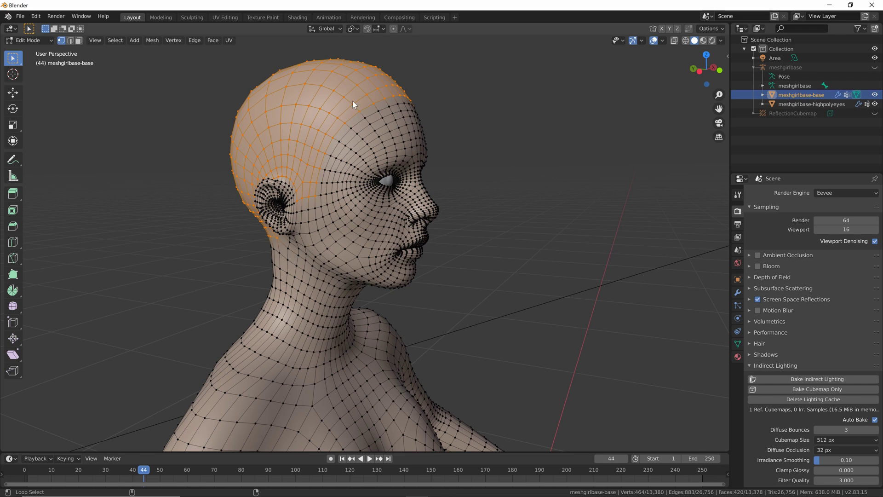
# Duplicate the selected scalp geometry in place
pyautogui.moveTo(322, 104); pyautogui.dragTo(402, 77, button='middle')
pyautogui.press('g')
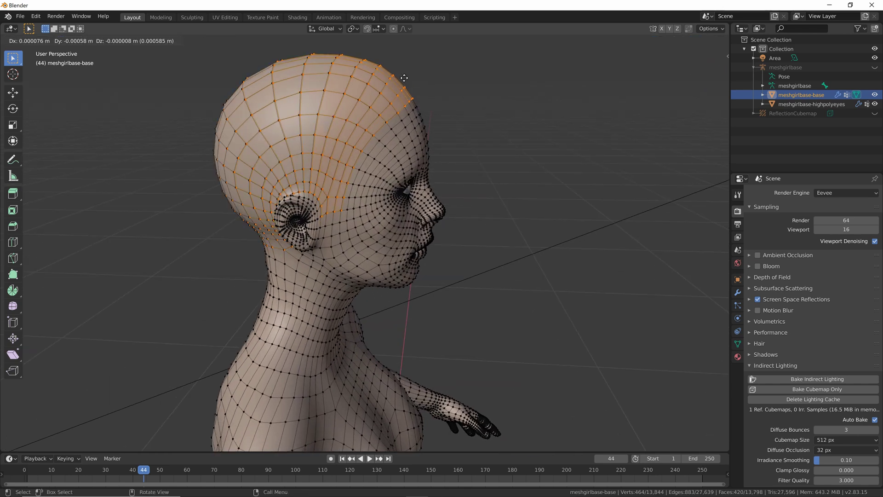
pyautogui.rightClick(404, 78)
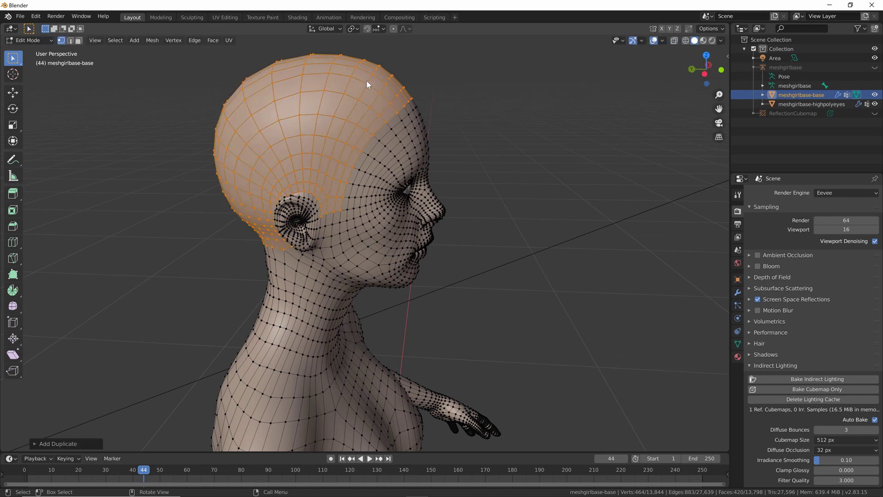
# Select the whole mesh, separate it by loose parts, and return to Object Mode
pyautogui.press('a')
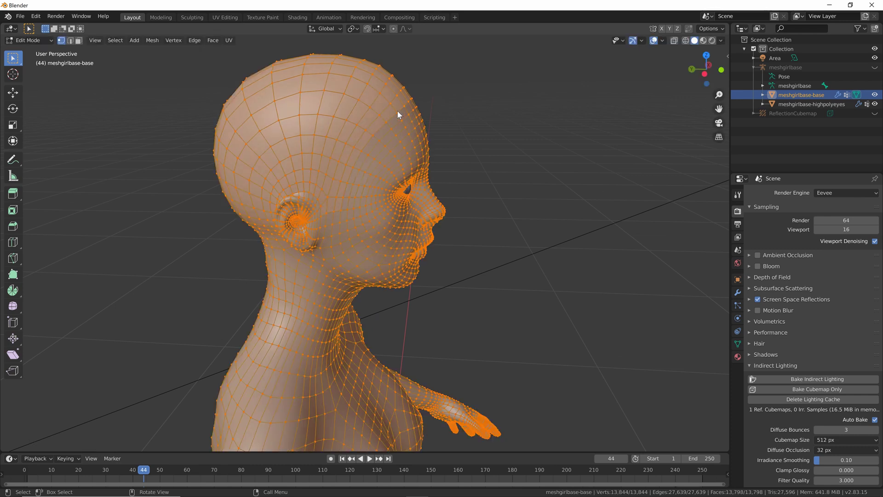
pyautogui.rightClick(379, 111)
pyautogui.press('p')
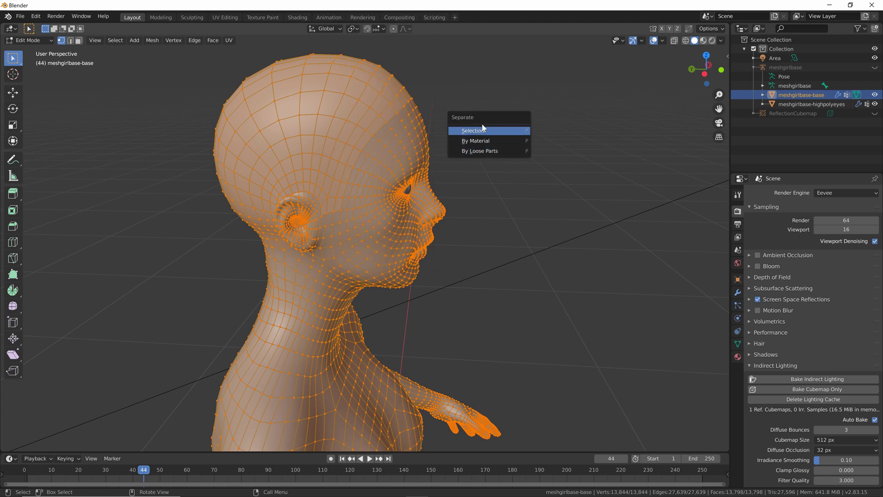
pyautogui.click(486, 151)
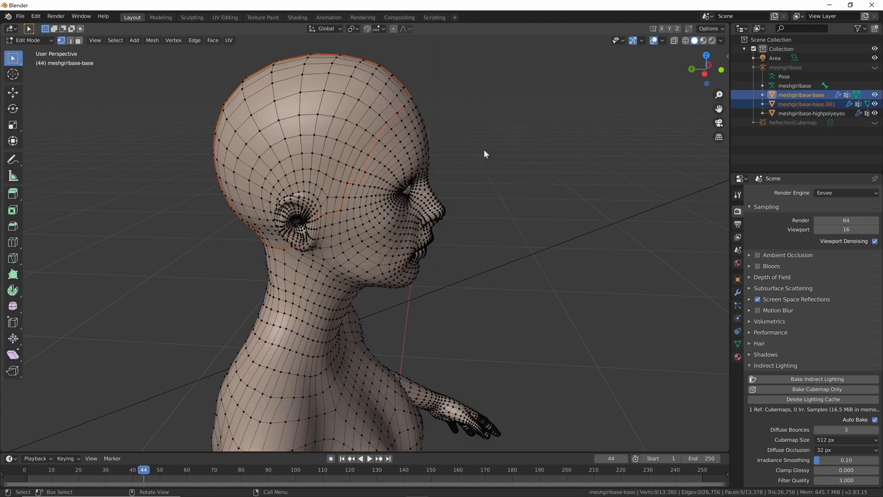
pyautogui.press('Tab')
# Rename the separated scalp object as SCALP
pyautogui.moveTo(484, 149); pyautogui.dragTo(445, 134, button='middle')
pyautogui.moveTo(443, 96); pyautogui.dragTo(465, 96, button='middle')
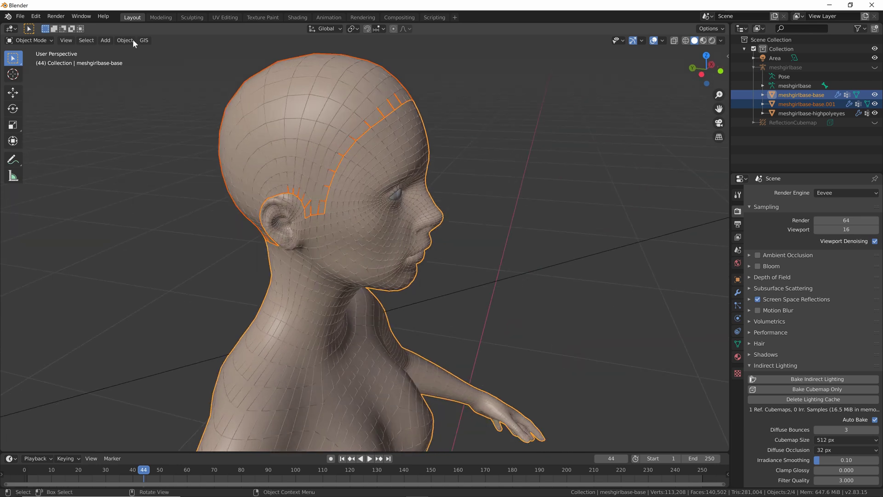
pyautogui.click(35, 41)
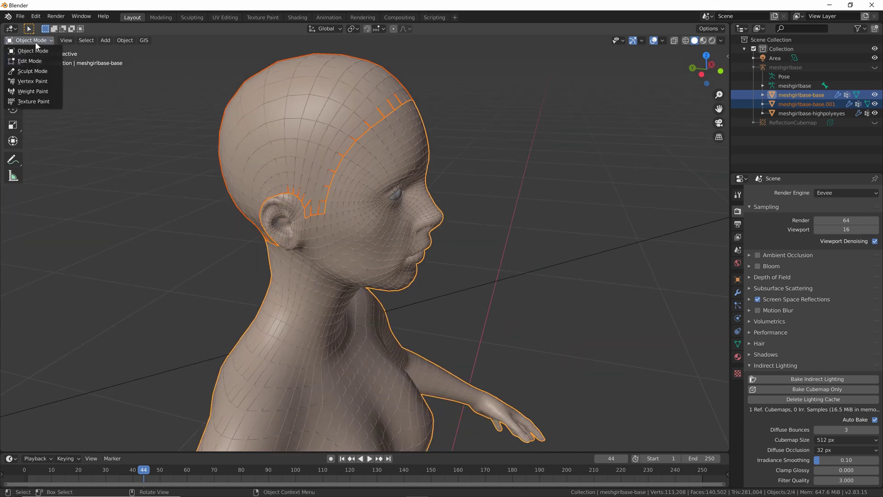
pyautogui.moveTo(350, 97); pyautogui.dragTo(306, 95, button='middle')
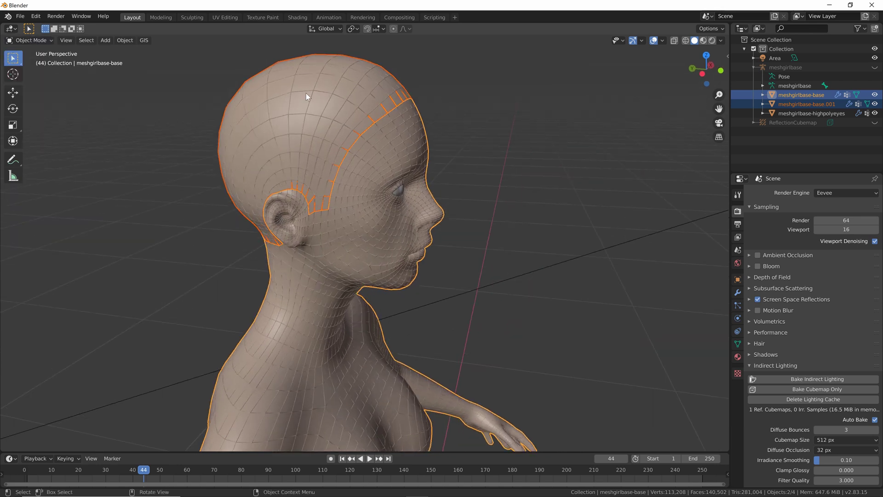
pyautogui.doubleClick(822, 105)
pyautogui.write('SCALP')
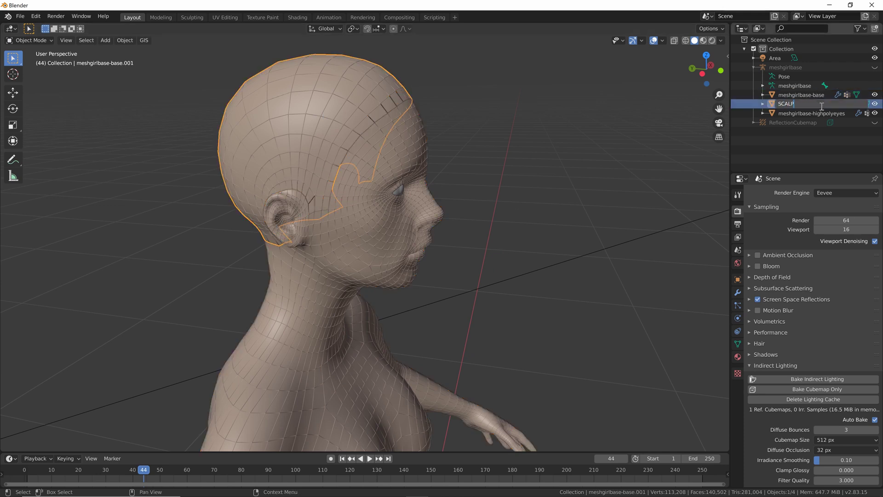
pyautogui.press('Return')
# Set the SCALP object's origin to its geometry
pyautogui.moveTo(427, 83); pyautogui.dragTo(365, 85, button='middle')
pyautogui.rightClick(345, 138)
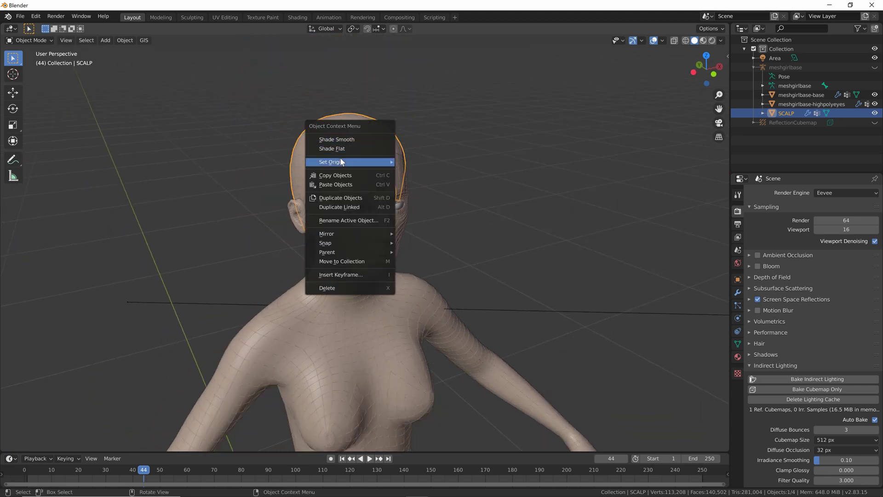
pyautogui.moveTo(377, 162)
pyautogui.click(419, 173)
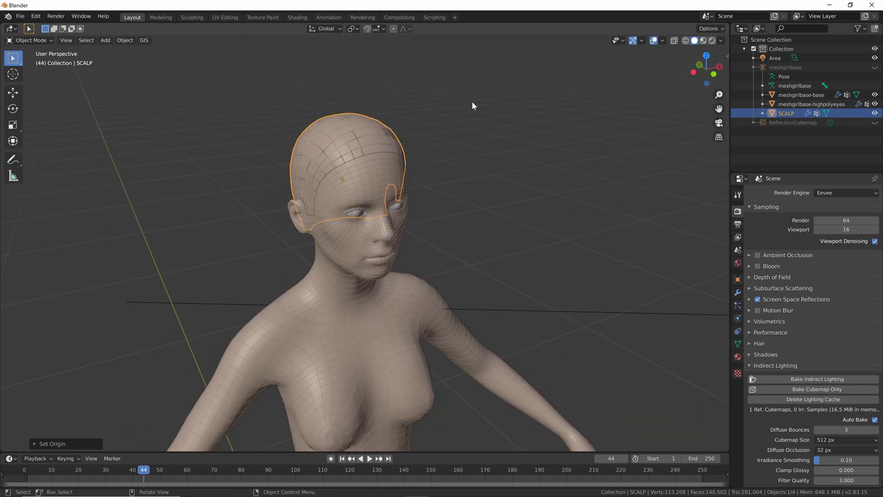
# Scale the SCALP object down uniformly to about 0.98 so it sits just beneath the head's surface
pyautogui.moveTo(473, 102); pyautogui.dragTo(397, 158, button='middle')
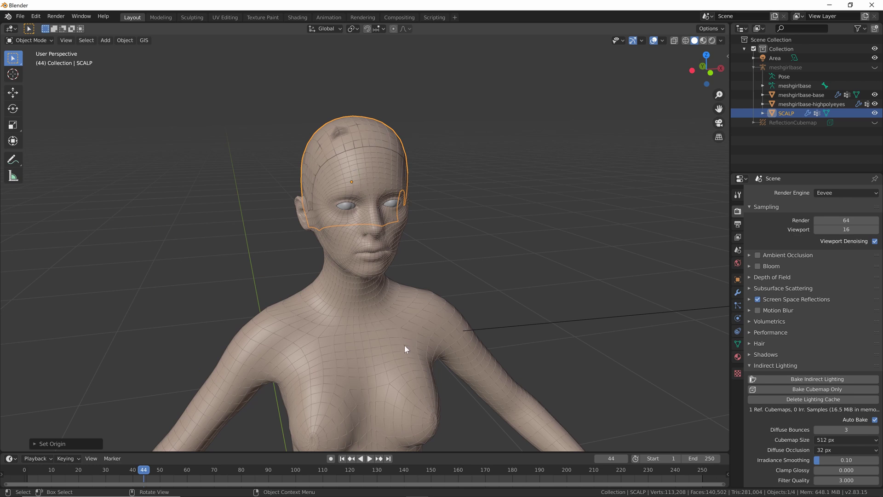
pyautogui.scroll(3, 515, 137)
pyautogui.moveTo(515, 137); pyautogui.dragTo(494, 139, button='middle')
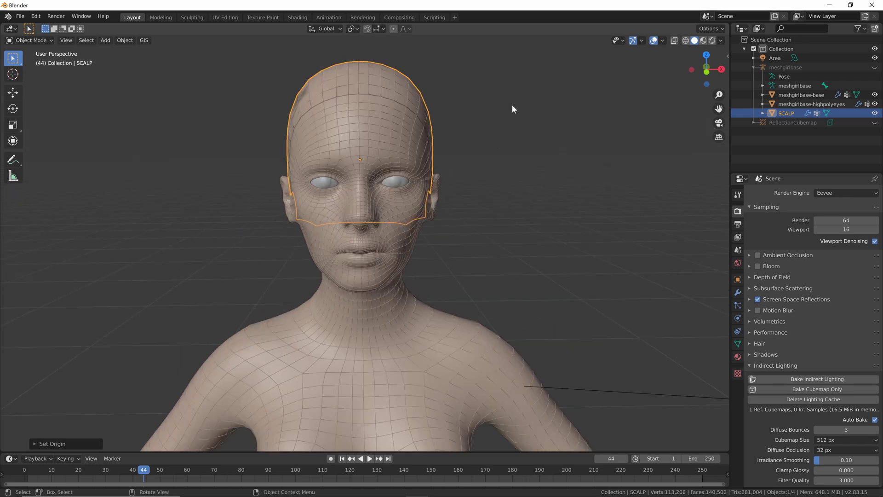
pyautogui.press('s')
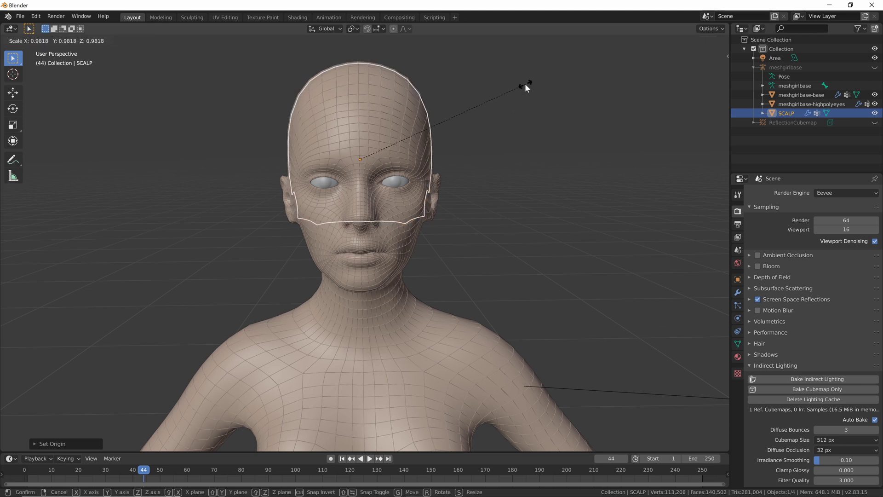
pyautogui.click(526, 84)
pyautogui.moveTo(525, 86)
pyautogui.mouseDown(button='middle')
pyautogui.moveTo(483, 82)
pyautogui.moveTo(555, 83)
pyautogui.moveTo(540, 77)
pyautogui.mouseUp(button='middle')
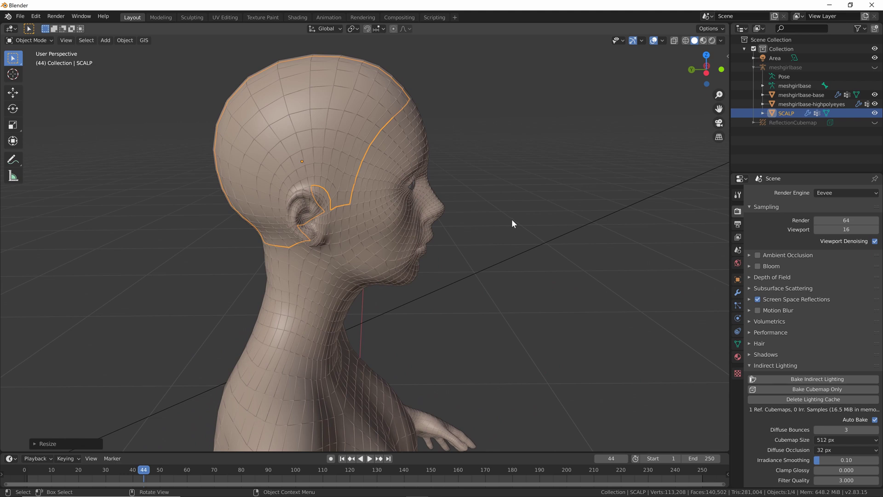
# Add a particle system to the SCALP object and set its type to Hair
pyautogui.scroll(-4, 491, 128)
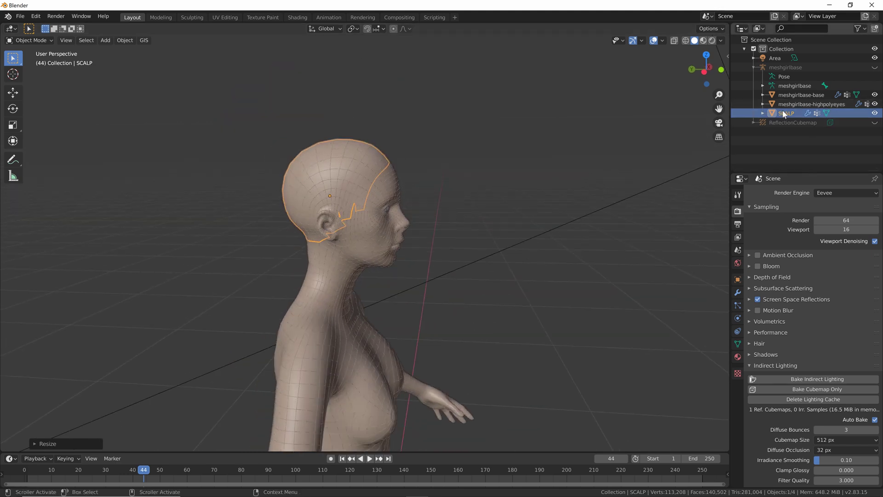
pyautogui.click(740, 304)
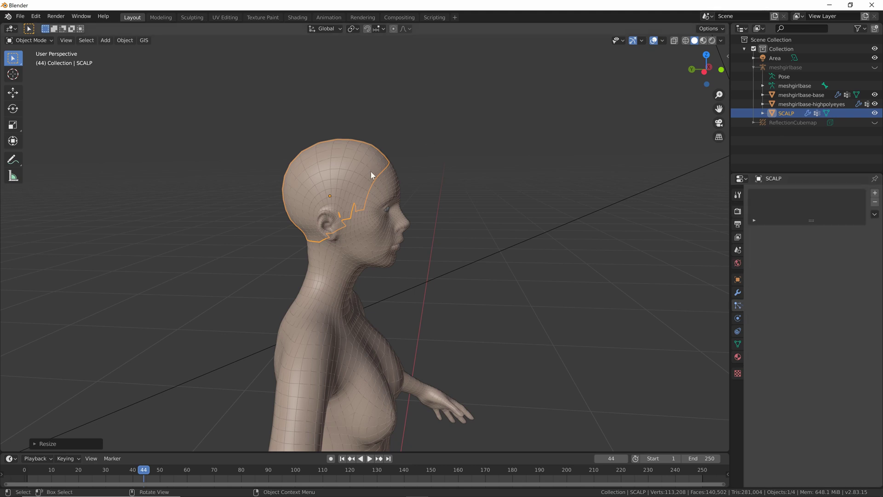
pyautogui.click(874, 193)
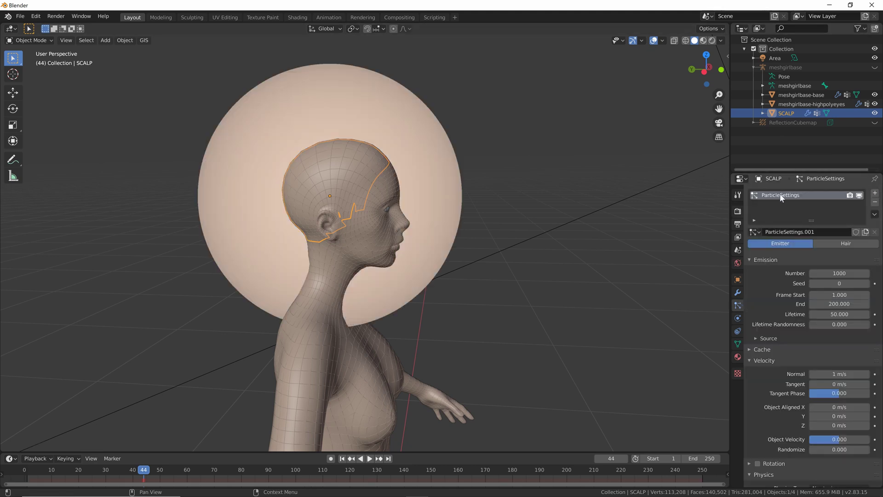
pyautogui.click(862, 247)
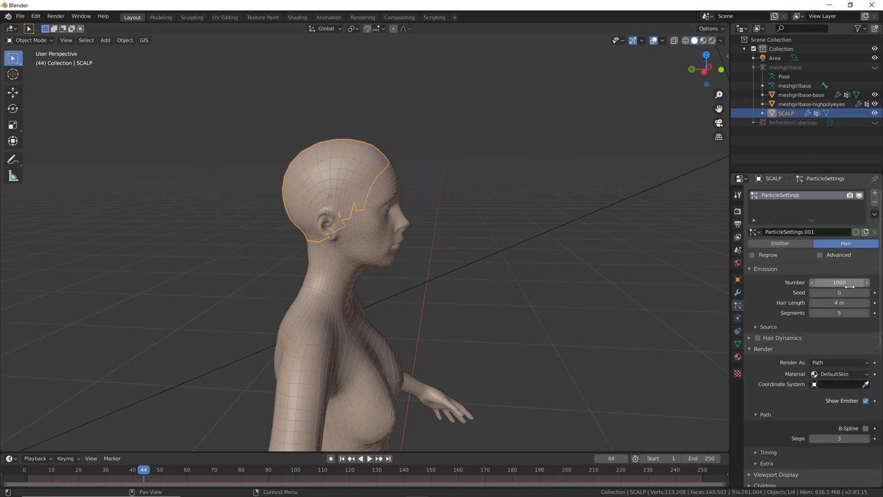
# Set the scalp hair's length to 0.5 m and its segments to 20
pyautogui.click(850, 302)
pyautogui.write('0.5')
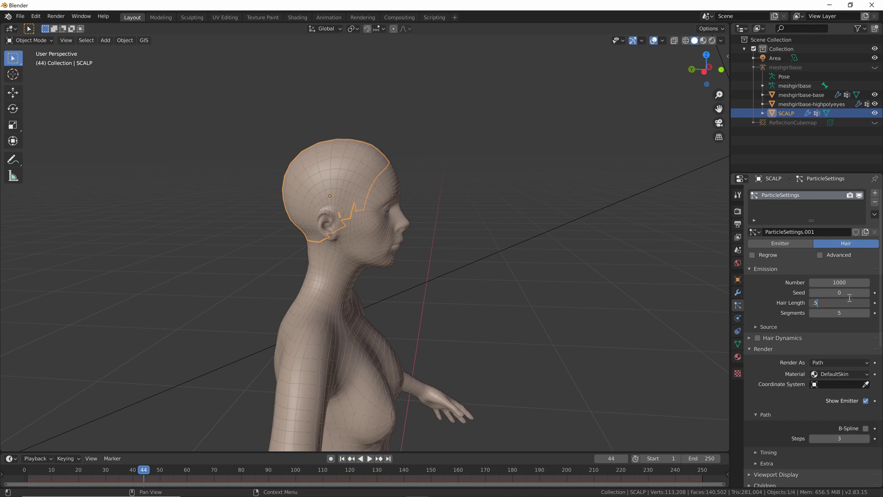
pyautogui.press('Return')
pyautogui.click(844, 311)
pyautogui.write('25')
pyautogui.press('BackSpace')
pyautogui.write('0')
pyautogui.press('Return')
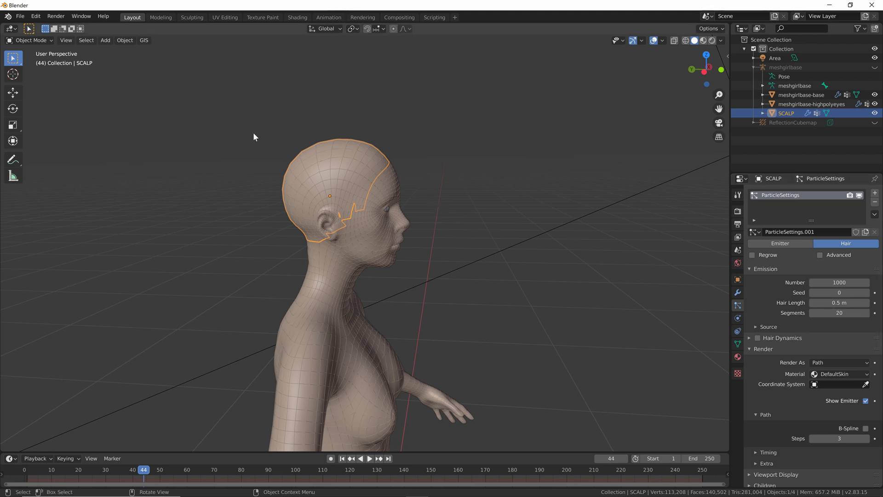
# Remove the Wireframe modifier from the SCALP object and view the hair on the full figure from the side
pyautogui.click(739, 291)
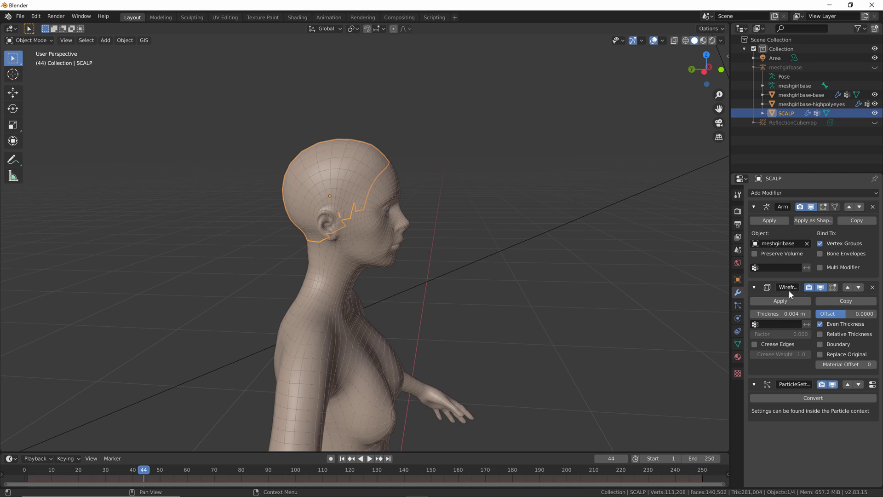
pyautogui.click(872, 287)
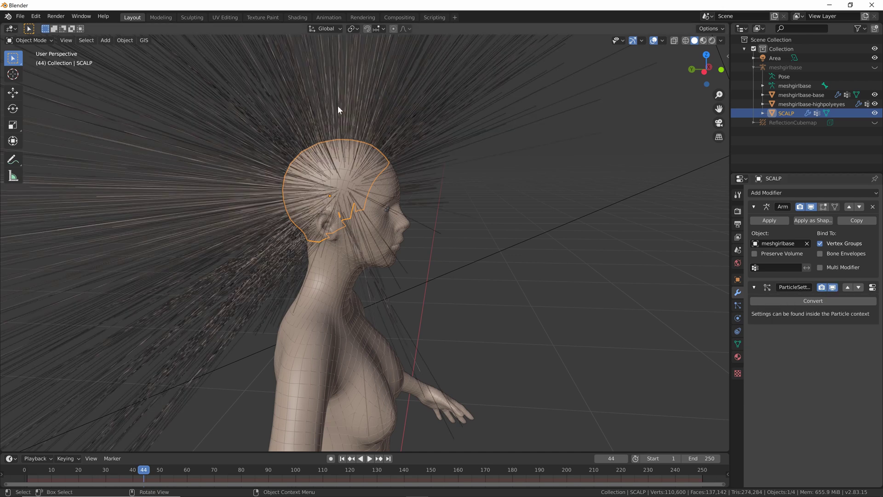
pyautogui.scroll(-6, 333, 153)
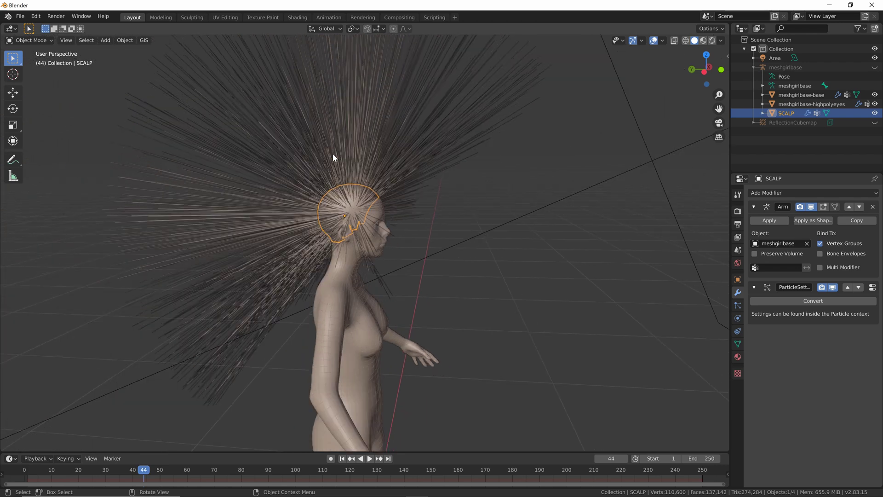
pyautogui.moveTo(334, 150); pyautogui.dragTo(341, 143, button='middle')
pyautogui.moveTo(342, 142); pyautogui.dragTo(308, 149, button='middle')
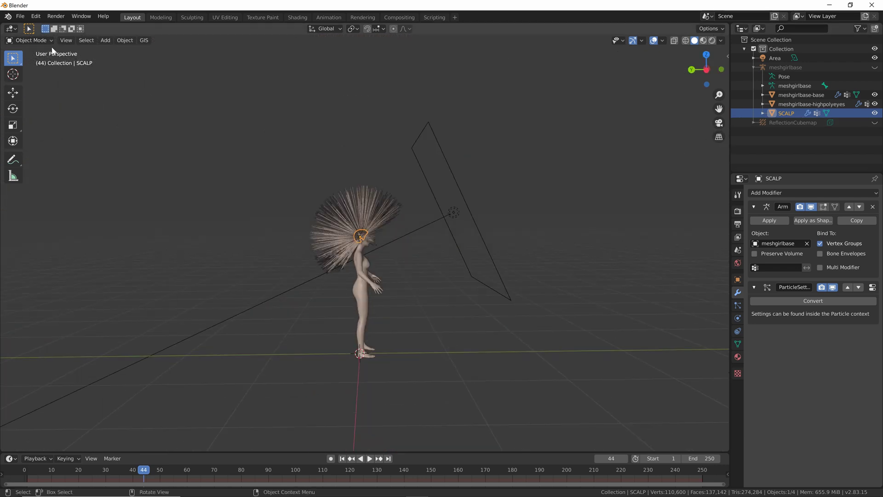
# Enter Particle Edit mode for SCALP and set the Comb brush to a 181 px radius and 0.603 strength
pyautogui.click(33, 41)
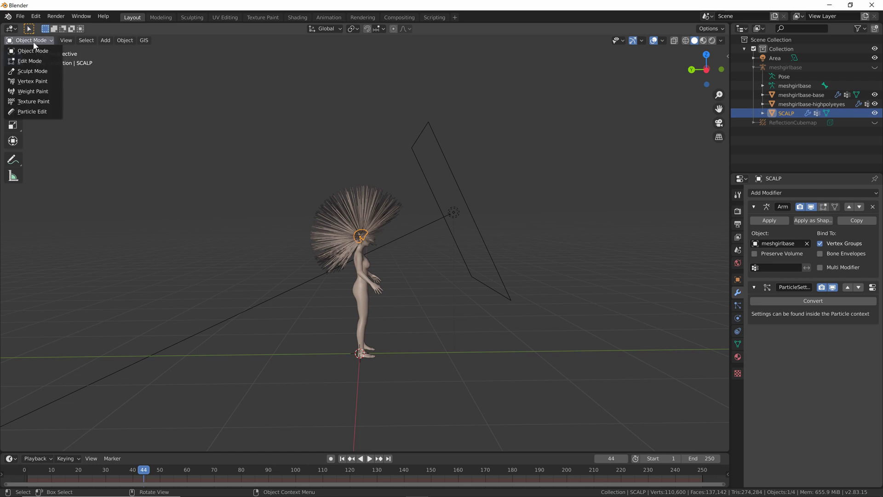
pyautogui.click(32, 112)
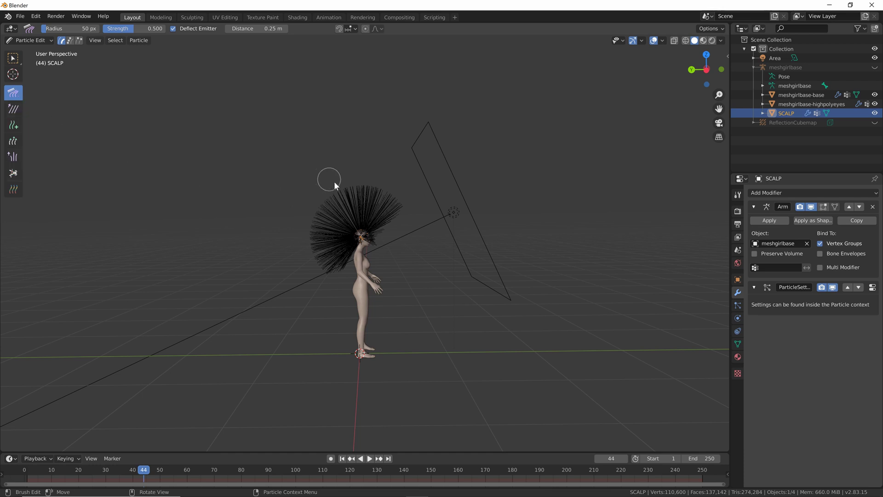
pyautogui.press('f')
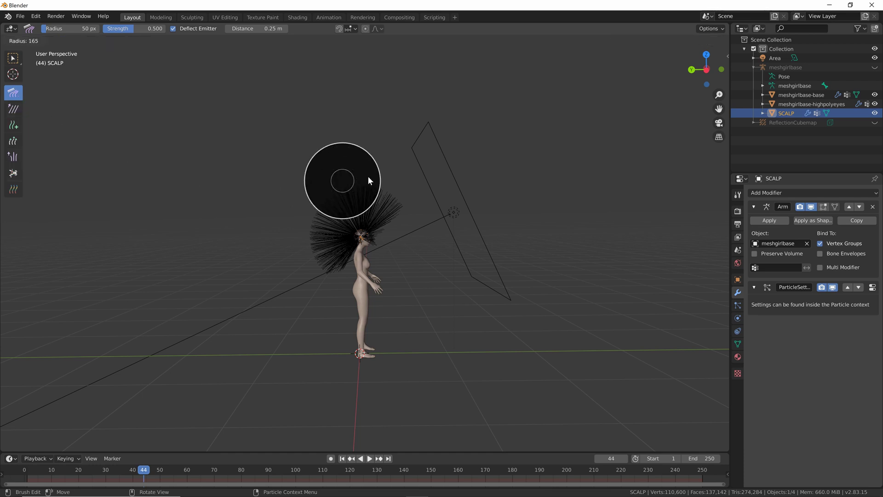
pyautogui.click(373, 180)
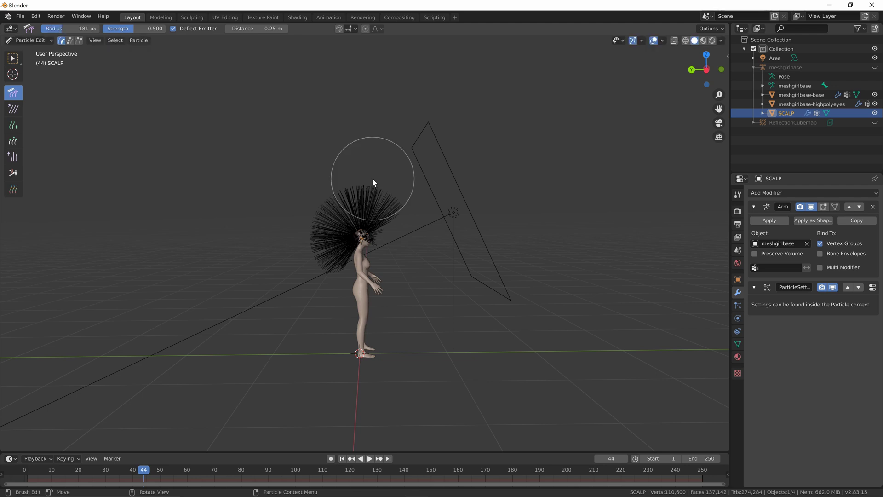
pyautogui.hotkey('shift', 'f')
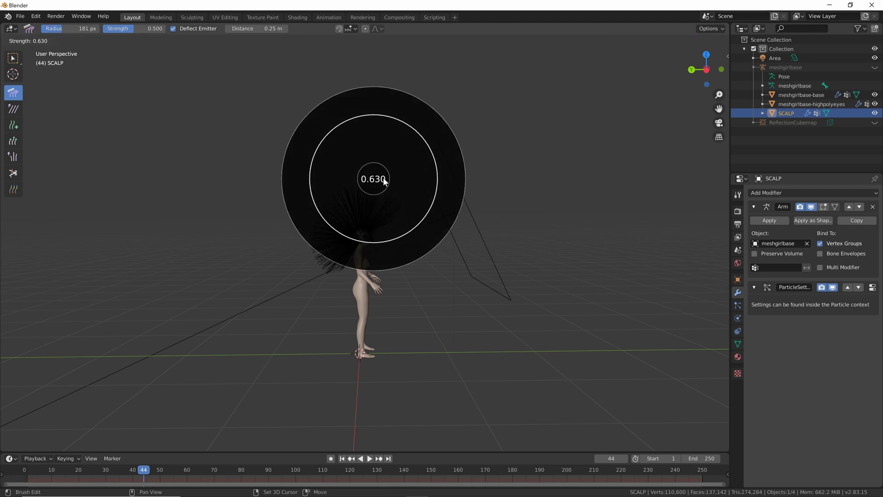
pyautogui.click(381, 181)
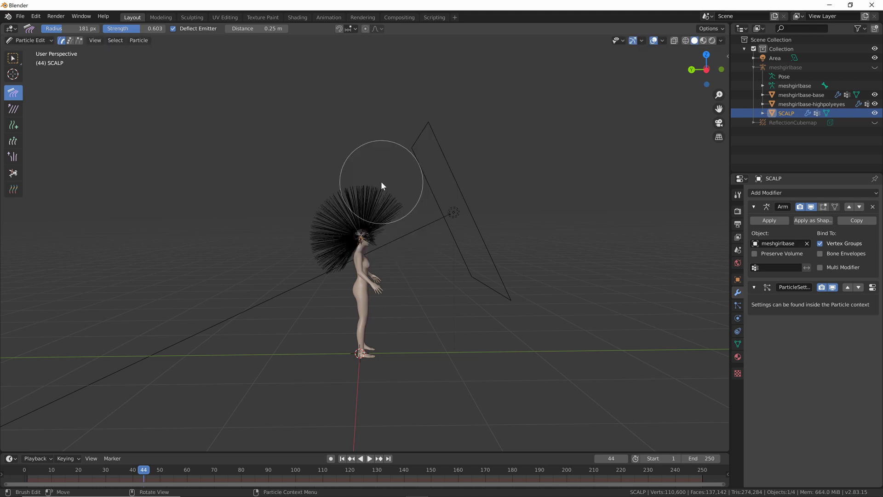
# Try combing the scalp hair upward and back in side view, and undo the comb strokes
pyautogui.moveTo(381, 182)
pyautogui.mouseDown(button='middle')
pyautogui.moveTo(363, 232)
pyautogui.moveTo(366, 221)
pyautogui.mouseUp(button='middle')
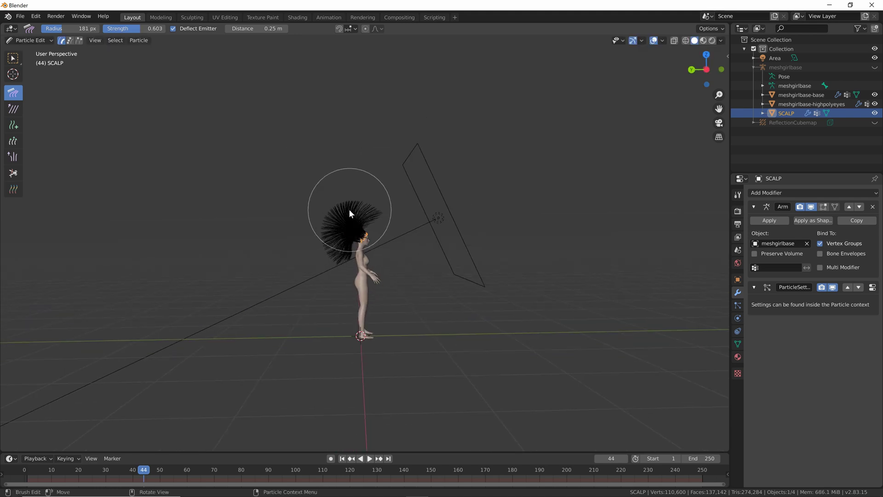
pyautogui.scroll(3, 354, 203)
pyautogui.moveTo(366, 183)
pyautogui.mouseDown()
pyautogui.moveTo(333, 196)
pyautogui.moveTo(348, 203)
pyautogui.moveTo(378, 196)
pyautogui.moveTo(378, 184)
pyautogui.moveTo(355, 177)
pyautogui.moveTo(372, 169)
pyautogui.moveTo(382, 183)
pyautogui.moveTo(351, 70)
pyautogui.mouseUp()
pyautogui.scroll(3, 380, 182)
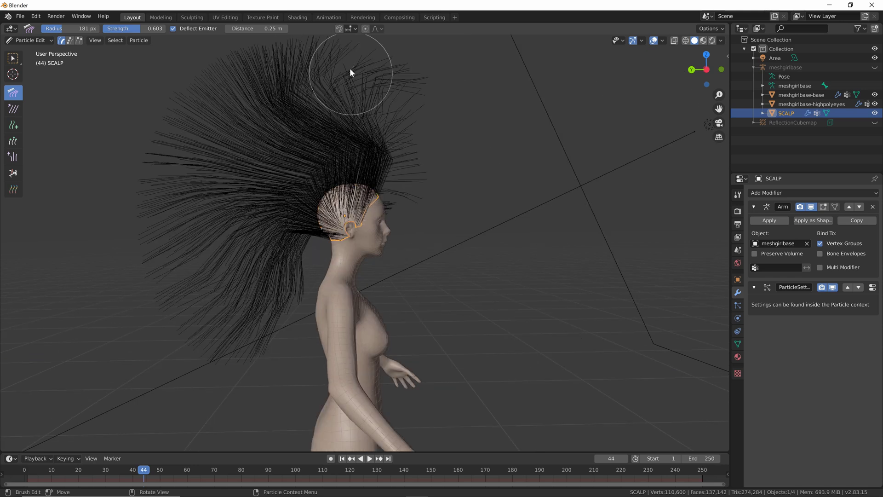
pyautogui.scroll(-3, 368, 110)
pyautogui.moveTo(366, 151)
pyautogui.mouseDown()
pyautogui.moveTo(337, 166)
pyautogui.moveTo(345, 136)
pyautogui.moveTo(336, 134)
pyautogui.mouseUp()
pyautogui.hotkey('ctrl', 'z')
pyautogui.hotkey('ctrl', 'z')
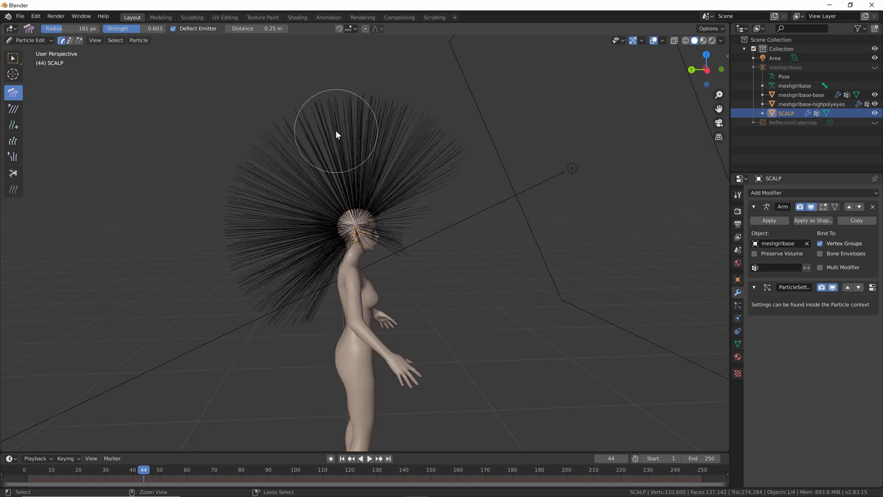
# Switch the scalp hair's particle editing to point select mode
pyautogui.click(70, 41)
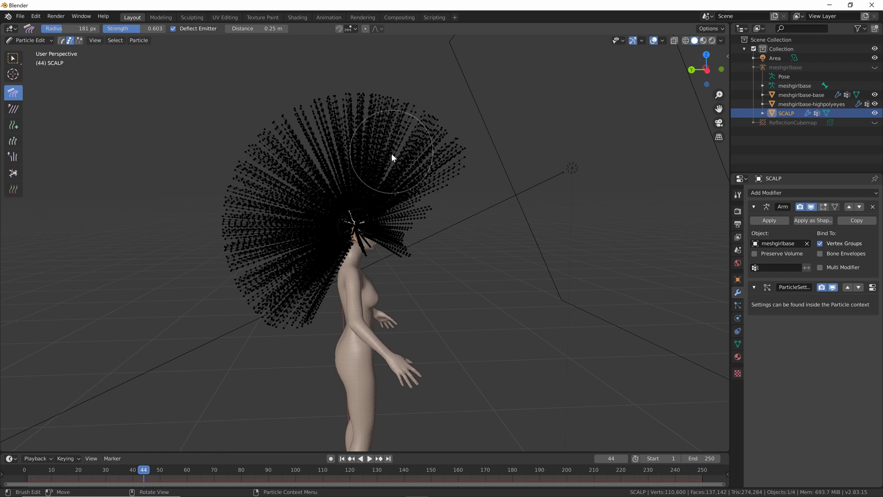
pyautogui.moveTo(392, 153)
pyautogui.mouseDown(button='middle')
pyautogui.moveTo(329, 145)
pyautogui.moveTo(340, 161)
pyautogui.mouseUp(button='middle')
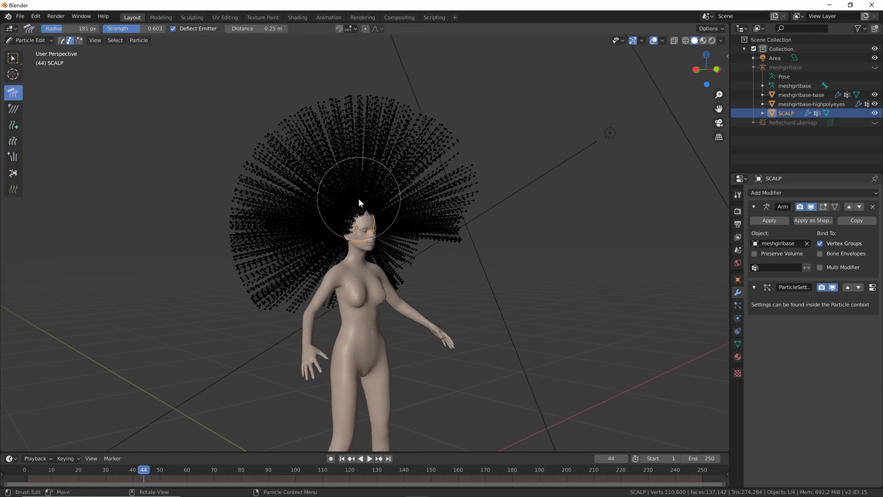
# Try combing the hair straight up, and sweep it down behind the figure's back with the Comb brush
pyautogui.scroll(-6, 389, 223)
pyautogui.moveTo(360, 201)
pyautogui.mouseDown(button='middle')
pyautogui.moveTo(389, 223)
pyautogui.moveTo(408, 223)
pyautogui.moveTo(396, 248)
pyautogui.moveTo(371, 236)
pyautogui.moveTo(363, 258)
pyautogui.moveTo(362, 249)
pyautogui.mouseUp(button='middle')
pyautogui.moveTo(362, 252); pyautogui.dragTo(361, 216)
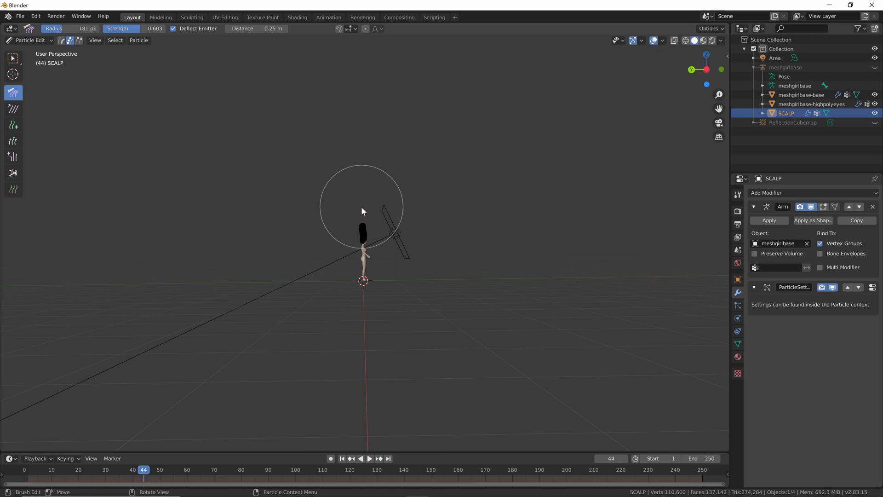
pyautogui.scroll(7, 362, 212)
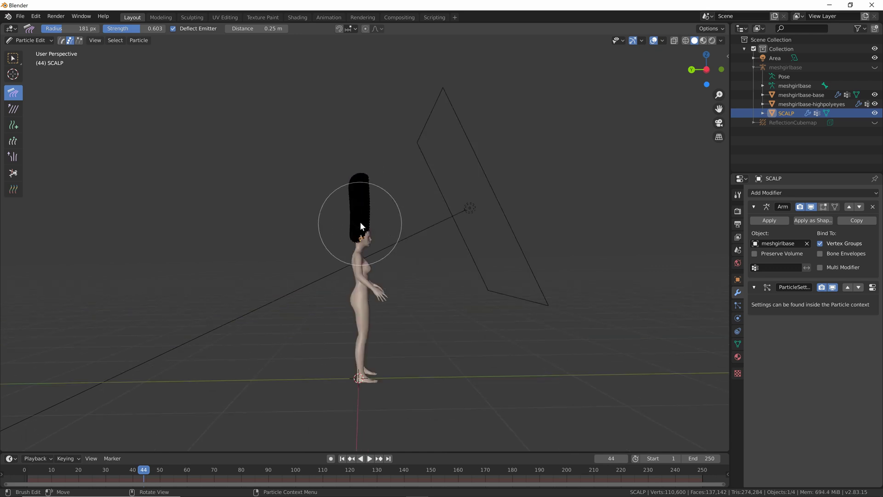
pyautogui.moveTo(360, 213); pyautogui.dragTo(360, 217, button='middle')
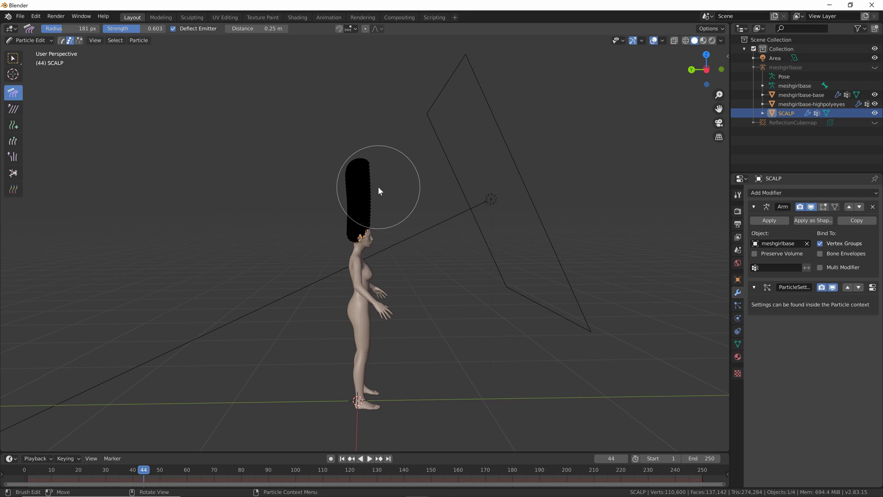
pyautogui.moveTo(378, 186)
pyautogui.mouseDown()
pyautogui.moveTo(339, 199)
pyautogui.moveTo(308, 242)
pyautogui.moveTo(305, 263)
pyautogui.moveTo(329, 318)
pyautogui.moveTo(320, 249)
pyautogui.moveTo(322, 272)
pyautogui.mouseUp()
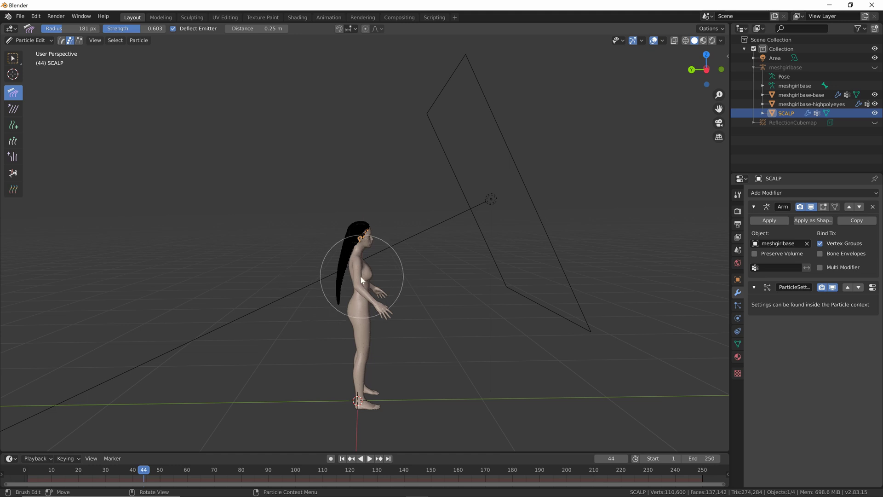
pyautogui.scroll(3, 362, 271)
pyautogui.moveTo(363, 275); pyautogui.dragTo(407, 229, button='middle')
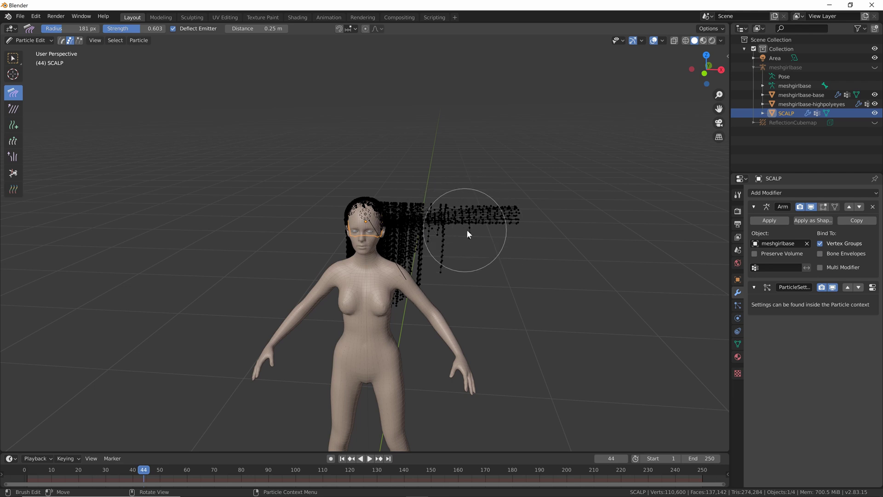
# Turn on X-ray display and undo the combing to restore the radially spread scalp hair
pyautogui.moveTo(468, 232)
pyautogui.mouseDown(button='middle')
pyautogui.moveTo(506, 236)
pyautogui.moveTo(440, 241)
pyautogui.moveTo(483, 238)
pyautogui.mouseUp(button='middle')
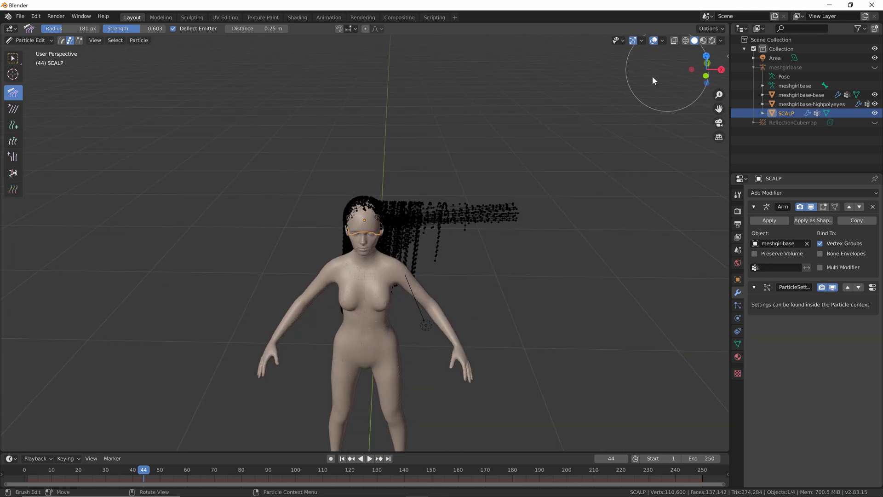
pyautogui.moveTo(410, 252); pyautogui.dragTo(434, 238, button='middle')
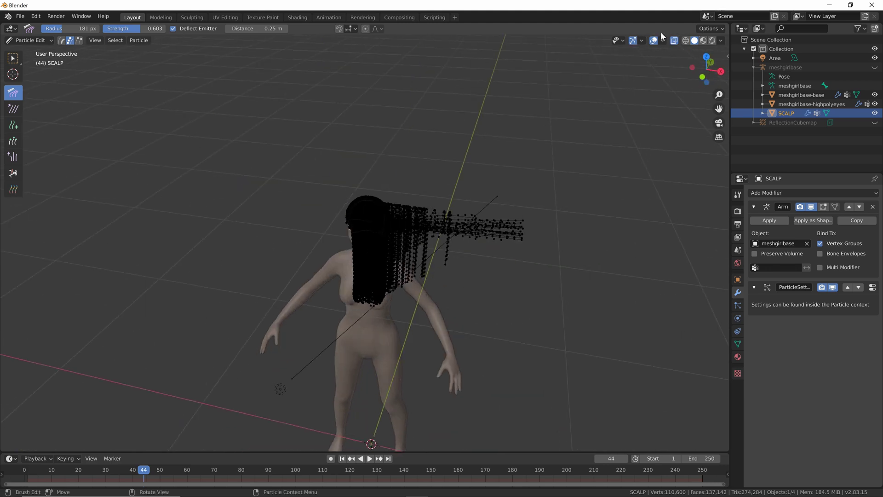
pyautogui.moveTo(635, 92); pyautogui.dragTo(361, 112, button='middle')
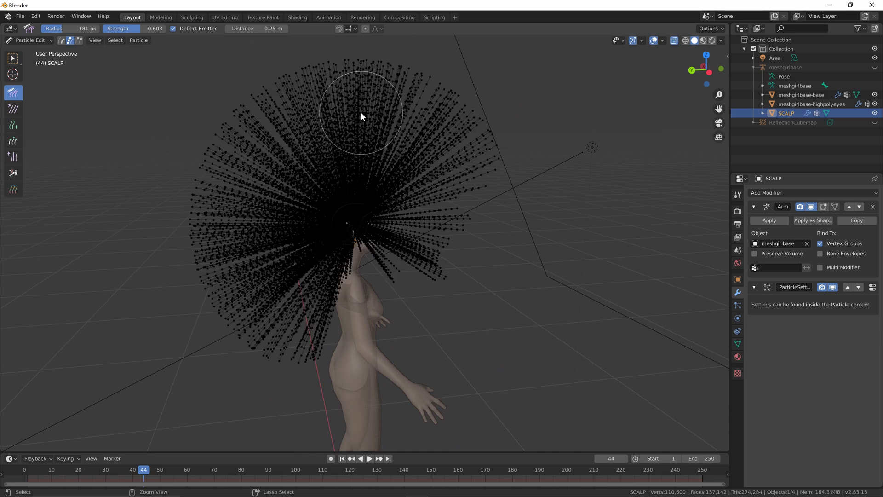
# Comb the scalp hair with X-ray on so it sweeps back off the face and hangs down behind the back
pyautogui.moveTo(410, 189)
pyautogui.mouseDown(button='middle')
pyautogui.moveTo(384, 173)
pyautogui.moveTo(355, 208)
pyautogui.moveTo(382, 228)
pyautogui.moveTo(349, 104)
pyautogui.moveTo(396, 178)
pyautogui.mouseUp(button='middle')
pyautogui.moveTo(396, 178); pyautogui.dragTo(388, 193)
pyautogui.moveTo(388, 193); pyautogui.dragTo(324, 346, button='middle')
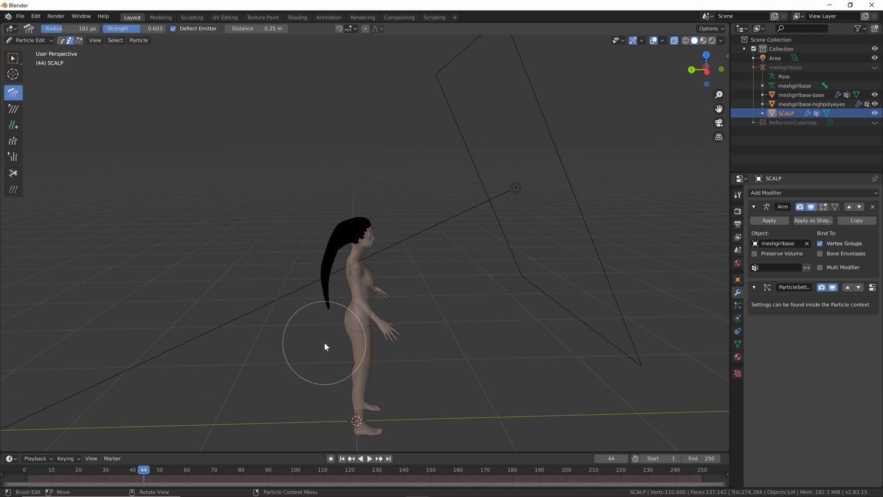
pyautogui.moveTo(324, 346)
pyautogui.mouseDown()
pyautogui.moveTo(316, 266)
pyautogui.moveTo(312, 322)
pyautogui.moveTo(352, 294)
pyautogui.mouseUp()
pyautogui.scroll(5, 376, 276)
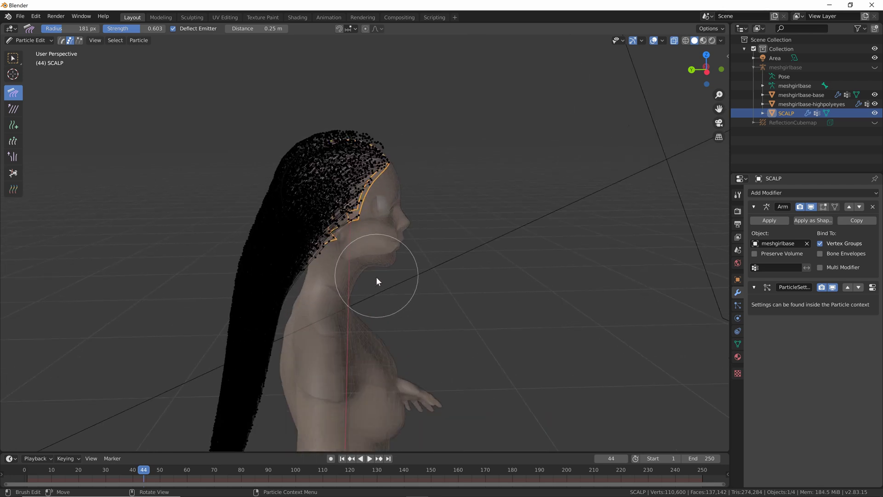
# Turn off X-ray display and return SCALP to Object Mode
pyautogui.moveTo(377, 277); pyautogui.dragTo(500, 249, button='middle')
pyautogui.click(672, 43)
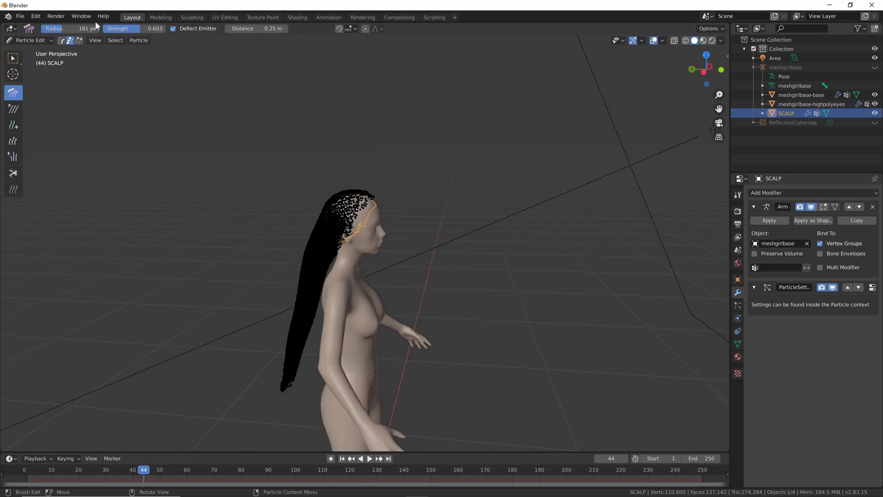
pyautogui.click(27, 40)
pyautogui.click(36, 54)
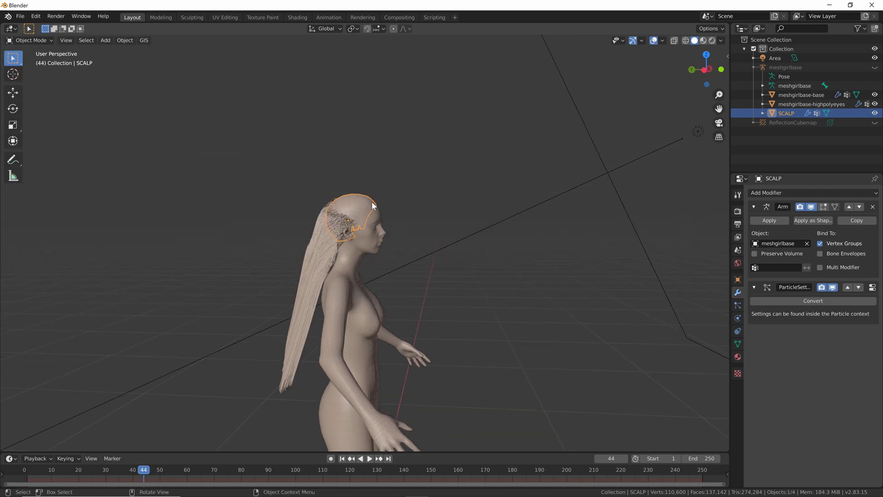
# Turn off Show Emitter in the Render settings of SCALP's particle system
pyautogui.moveTo(372, 202)
pyautogui.mouseDown(button='middle')
pyautogui.moveTo(384, 206)
pyautogui.moveTo(382, 223)
pyautogui.moveTo(358, 203)
pyautogui.moveTo(338, 203)
pyautogui.moveTo(362, 208)
pyautogui.mouseUp(button='middle')
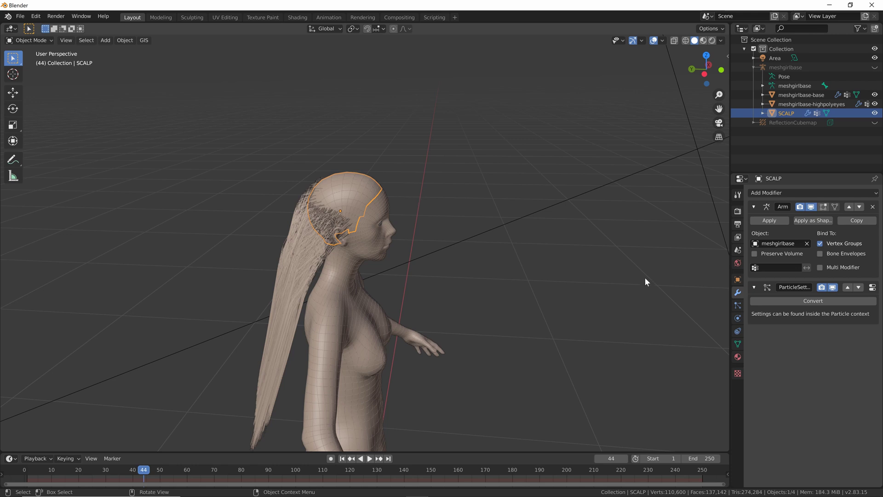
pyautogui.click(737, 305)
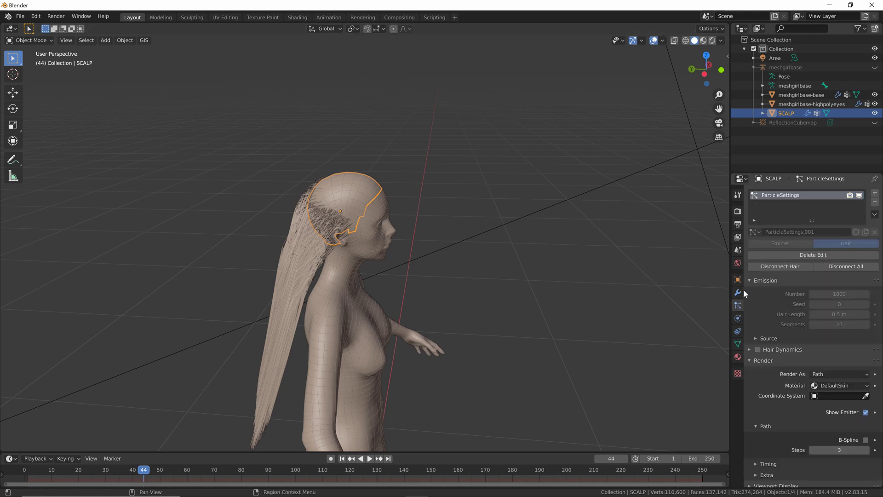
pyautogui.scroll(-3, 826, 333)
pyautogui.scroll(-1, 837, 344)
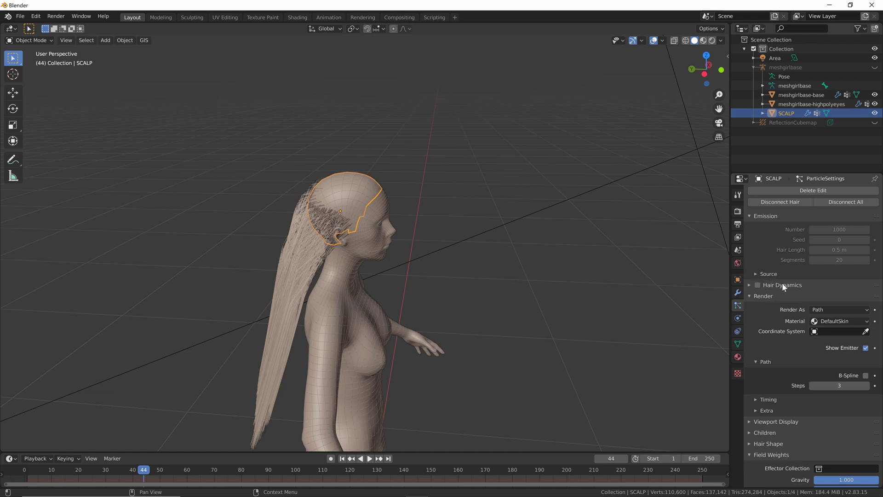
pyautogui.scroll(-5, 789, 284)
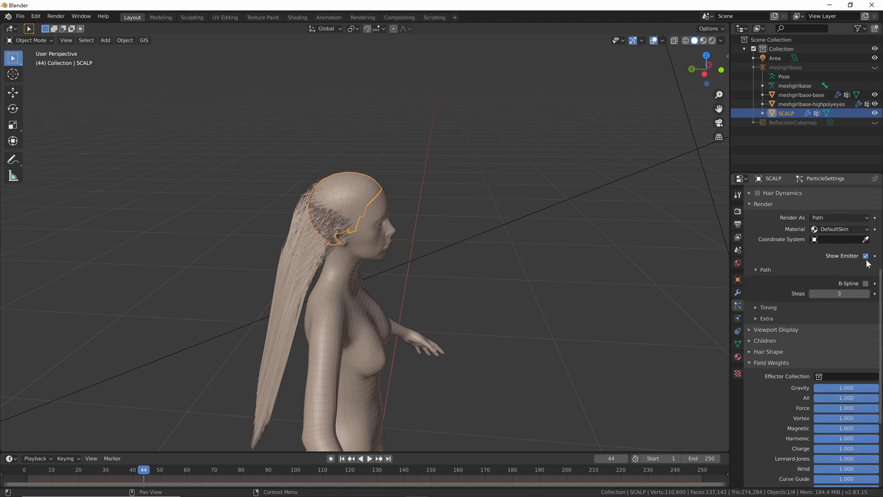
pyautogui.click(867, 257)
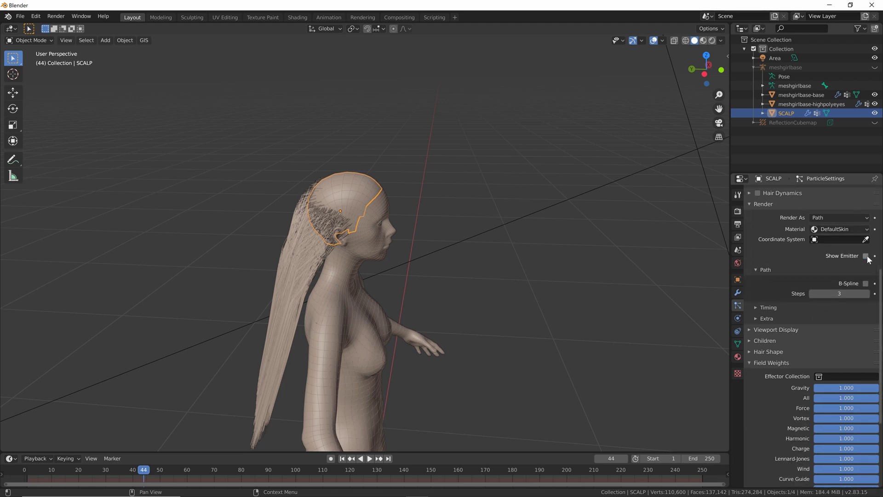
# Enable B-Spline interpolation for the rendered hair path and set its steps to 6
pyautogui.click(866, 284)
pyautogui.click(841, 293)
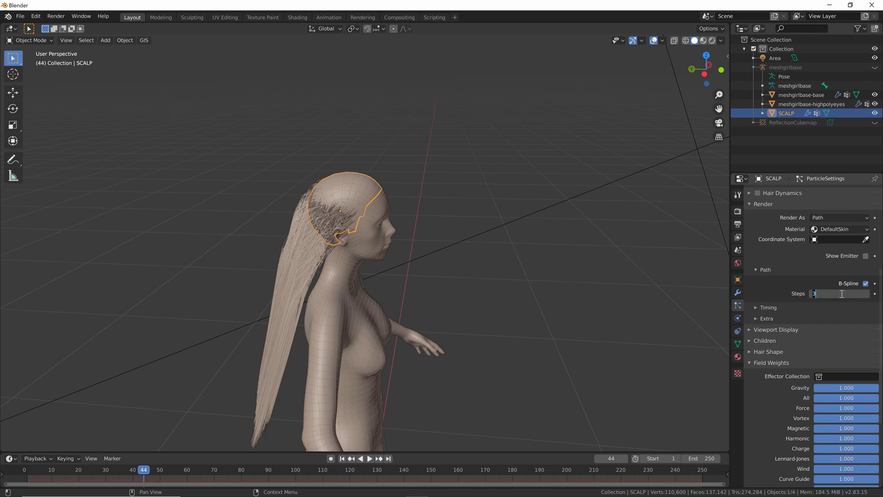
pyautogui.write('6')
pyautogui.press('Return')
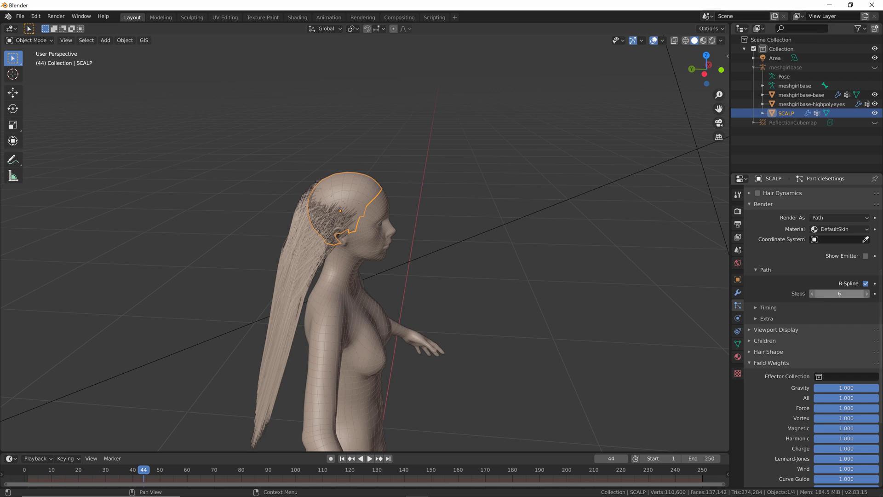
# Set the scalp hair's viewport strand steps to 6
pyautogui.scroll(-3, 833, 293)
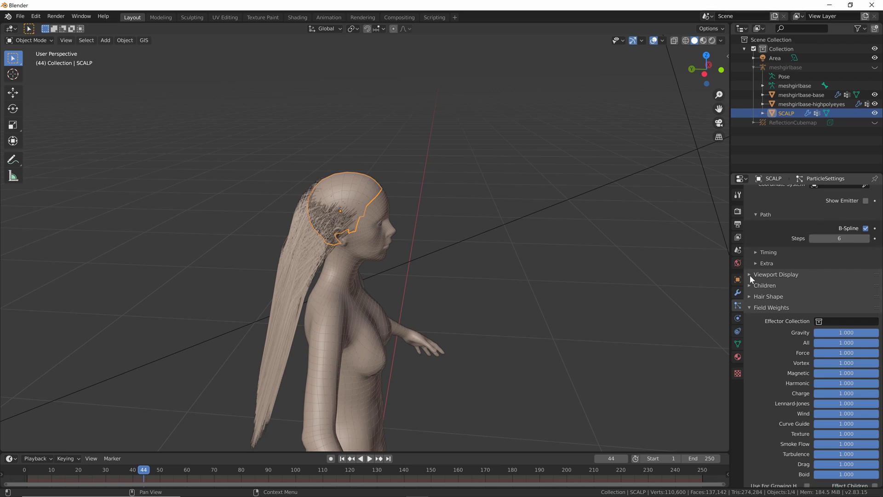
pyautogui.click(750, 275)
pyautogui.click(839, 318)
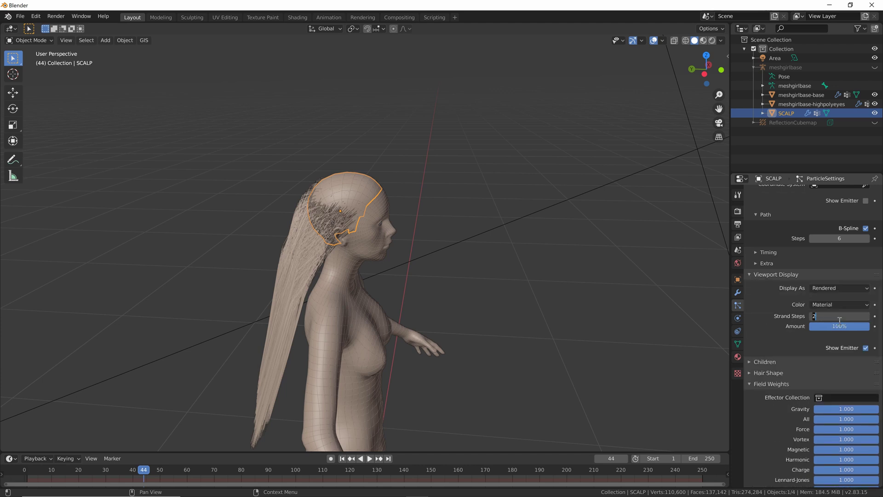
pyautogui.write('6')
pyautogui.press('Return')
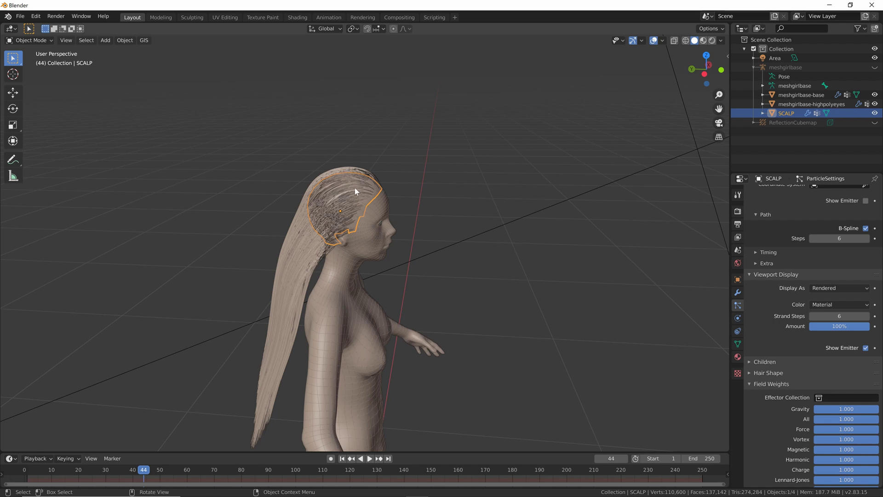
# Turn off Show Emitter in the hair's Viewport Display settings
pyautogui.moveTo(307, 195); pyautogui.dragTo(359, 174, button='middle')
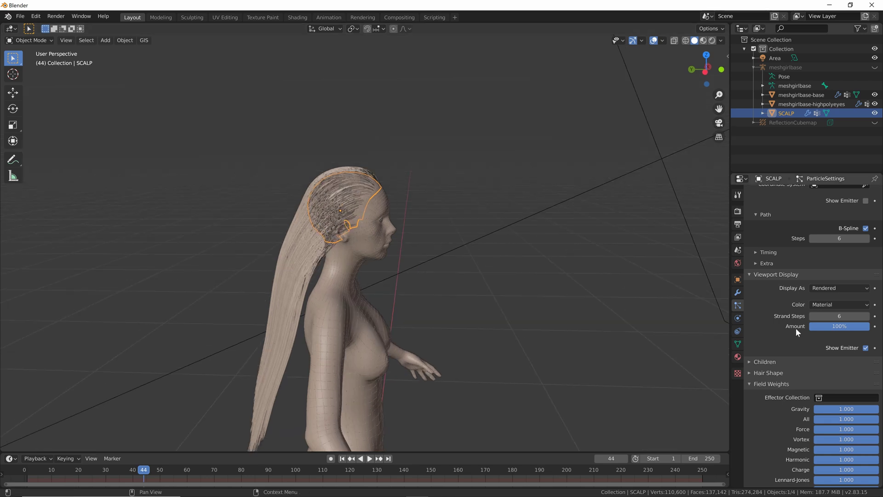
pyautogui.click(836, 315)
pyautogui.click(836, 315)
pyautogui.press('Return')
pyautogui.scroll(-1, 752, 344)
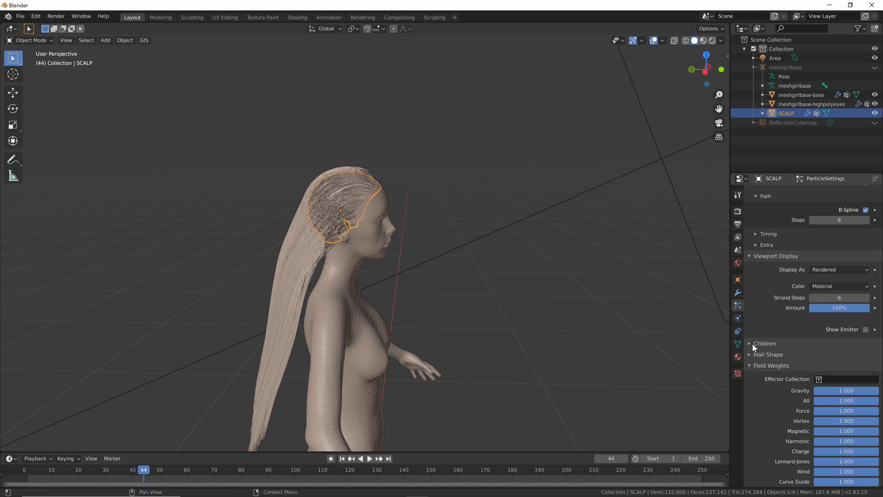
# Give the scalp hair interpolated children with a display amount of 25 and a render amount of 25
pyautogui.click(750, 343)
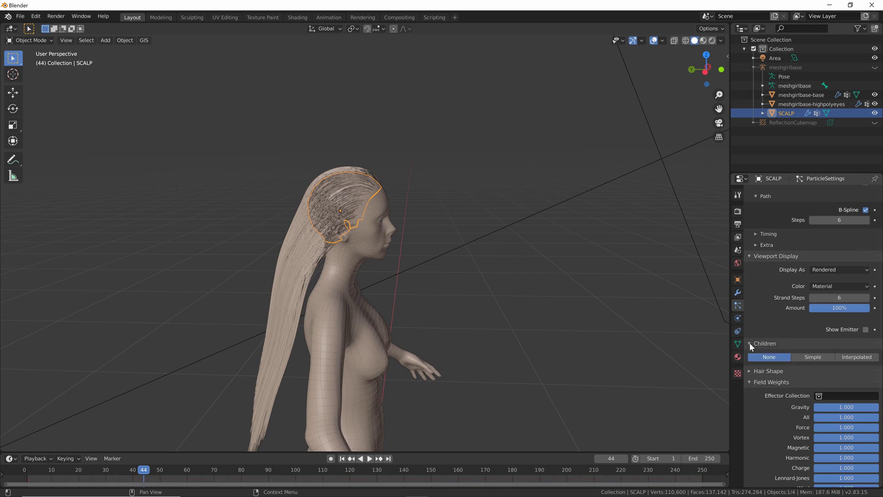
pyautogui.click(857, 357)
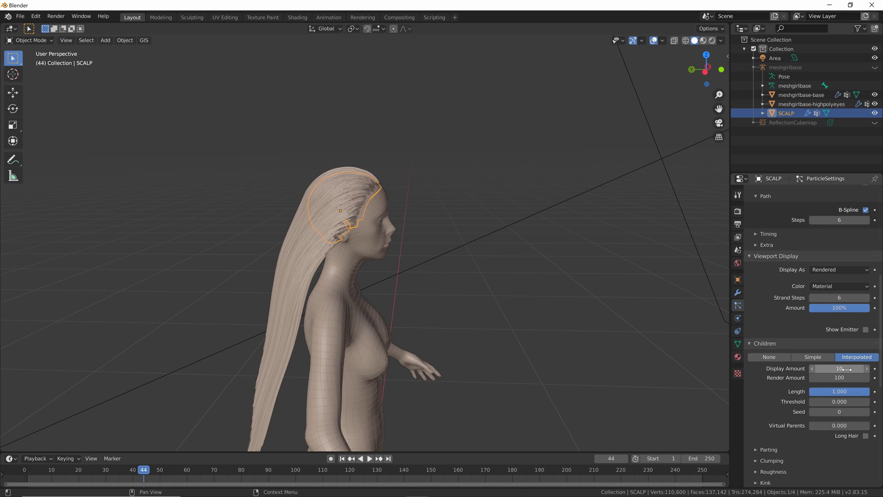
pyautogui.moveTo(846, 368); pyautogui.dragTo(841, 371)
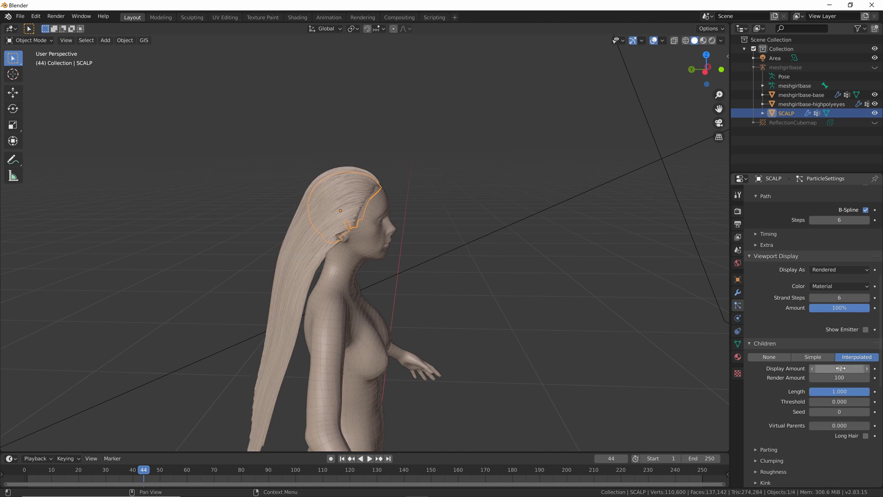
pyautogui.click(840, 368)
pyautogui.write('32')
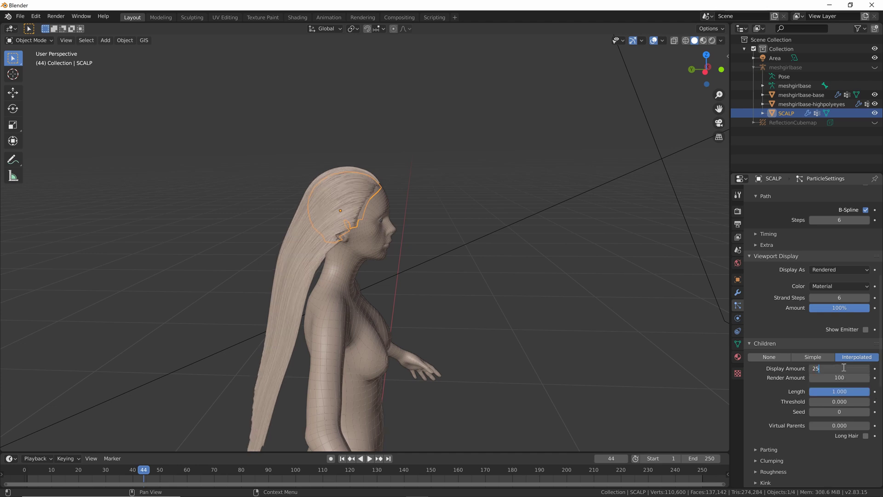
pyautogui.press('Return')
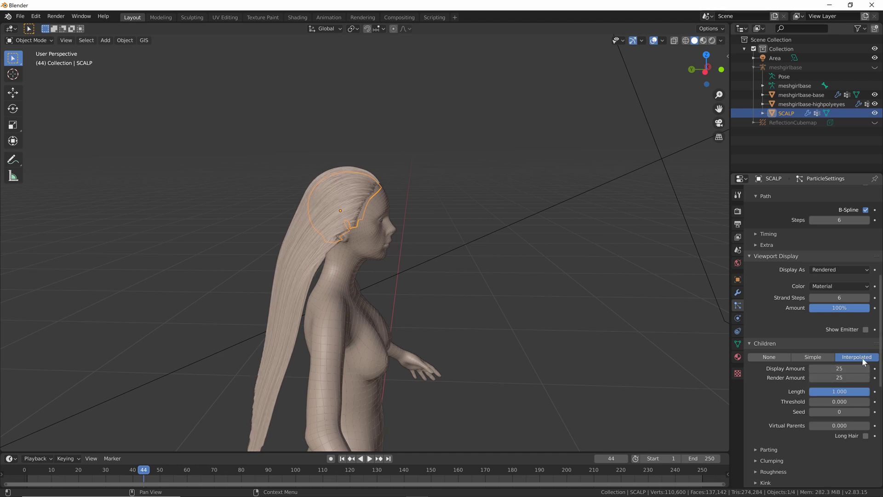
pyautogui.scroll(-3, 848, 391)
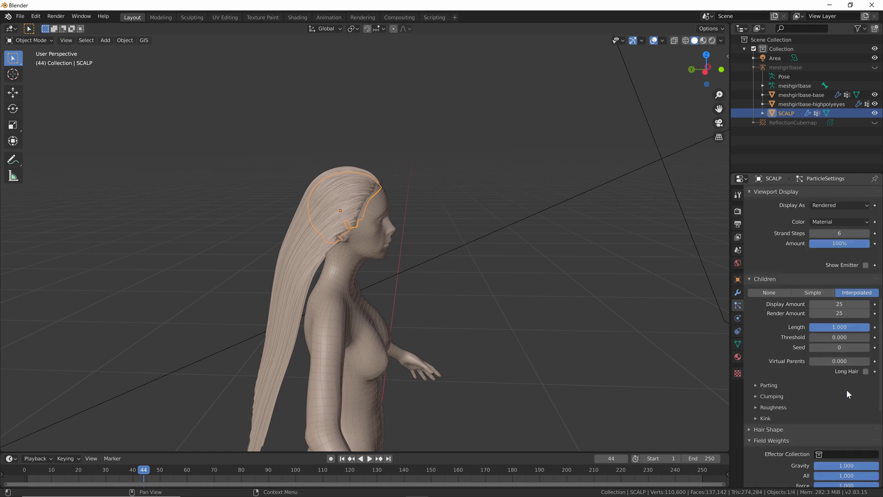
# Enable Long Hair for the scalp's child strands and set their kink type to Wave
pyautogui.click(867, 371)
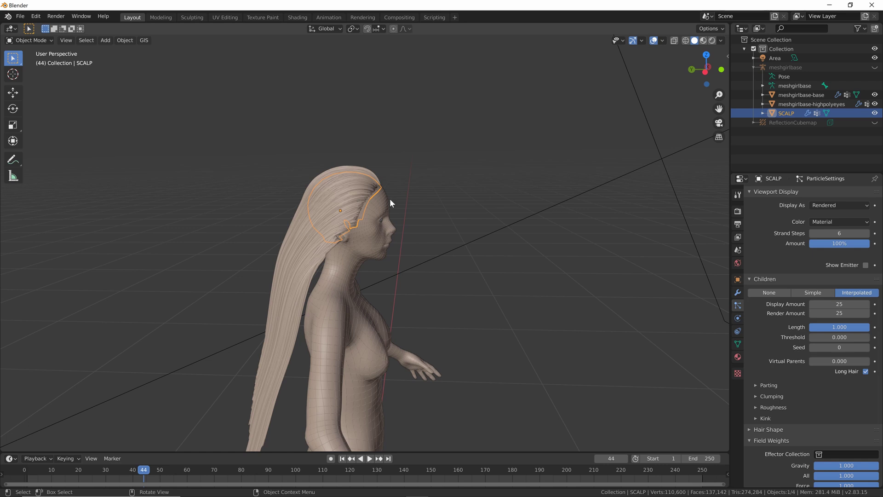
pyautogui.scroll(-3, 790, 364)
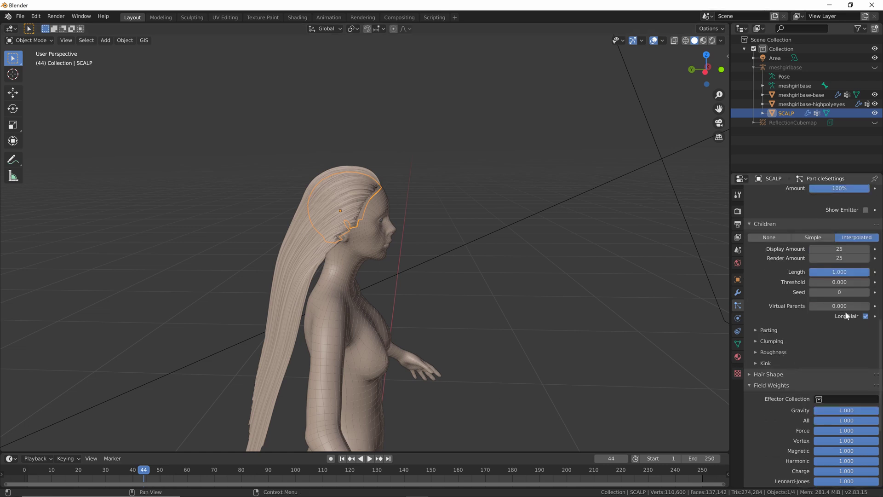
pyautogui.scroll(-2, 802, 332)
pyautogui.click(756, 317)
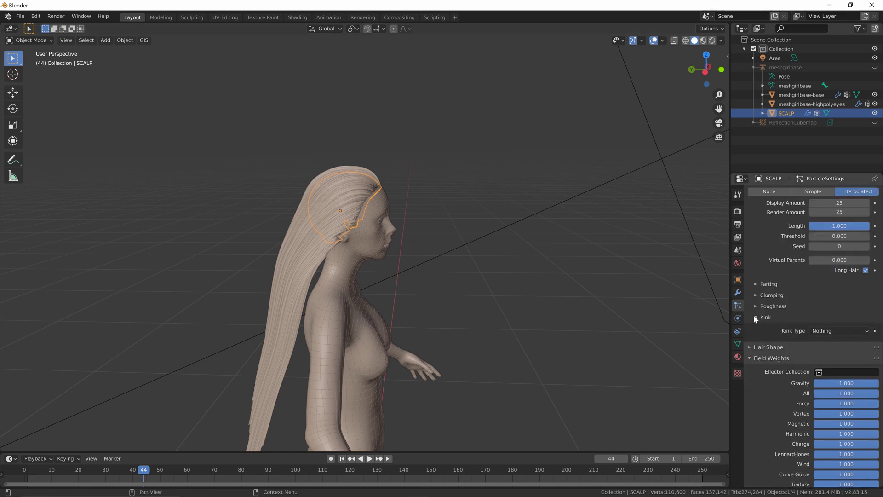
pyautogui.click(818, 331)
pyautogui.click(826, 372)
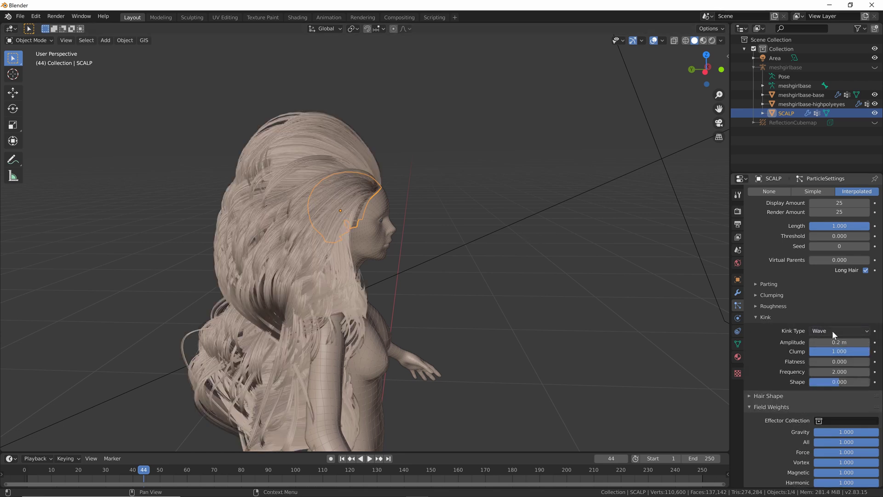
pyautogui.moveTo(369, 176); pyautogui.dragTo(519, 276, button='middle')
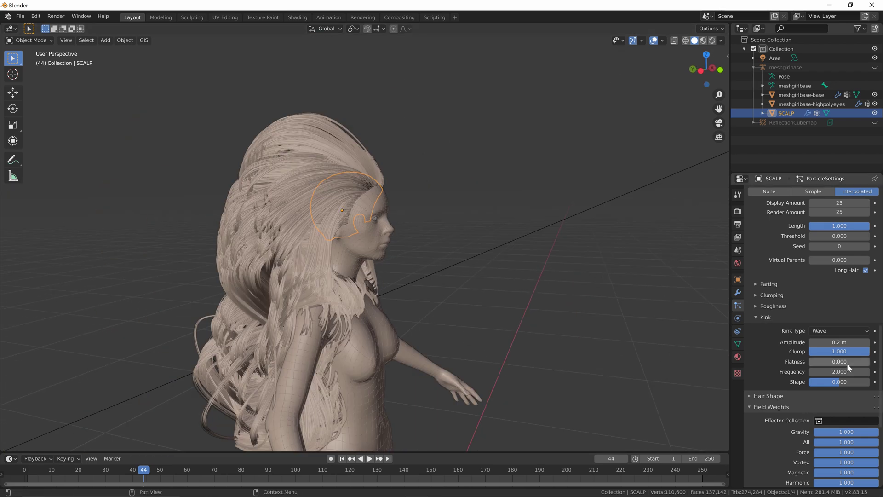
# Set the wave kink's Amplitude to 0.05 m
pyautogui.click(845, 343)
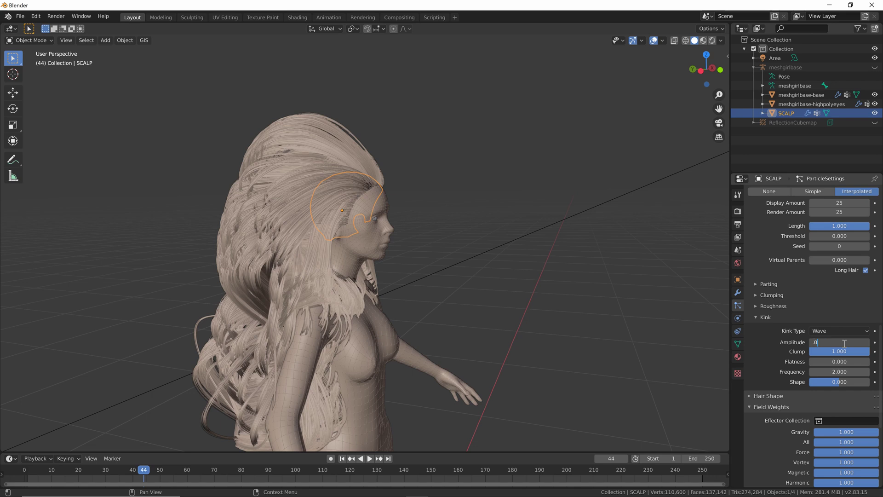
pyautogui.write('.05')
pyautogui.press('Return')
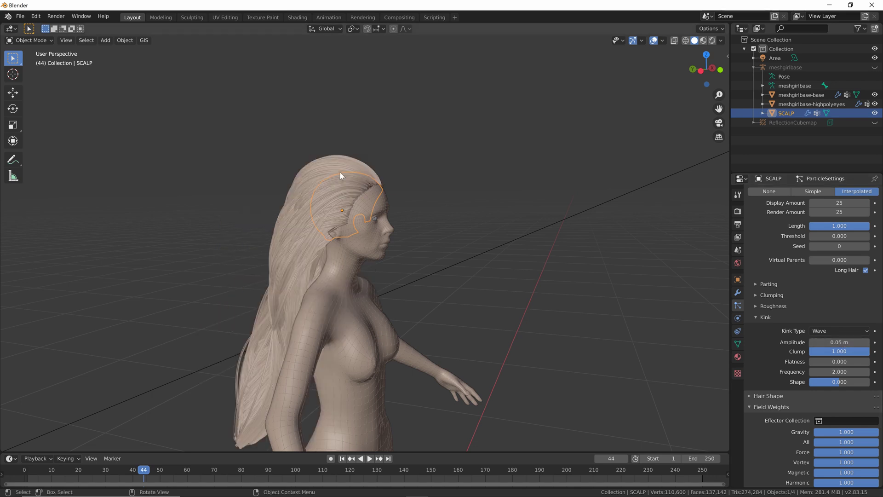
pyautogui.moveTo(355, 180)
pyautogui.mouseDown(button='middle')
pyautogui.moveTo(367, 191)
pyautogui.moveTo(345, 195)
pyautogui.moveTo(355, 195)
pyautogui.mouseUp(button='middle')
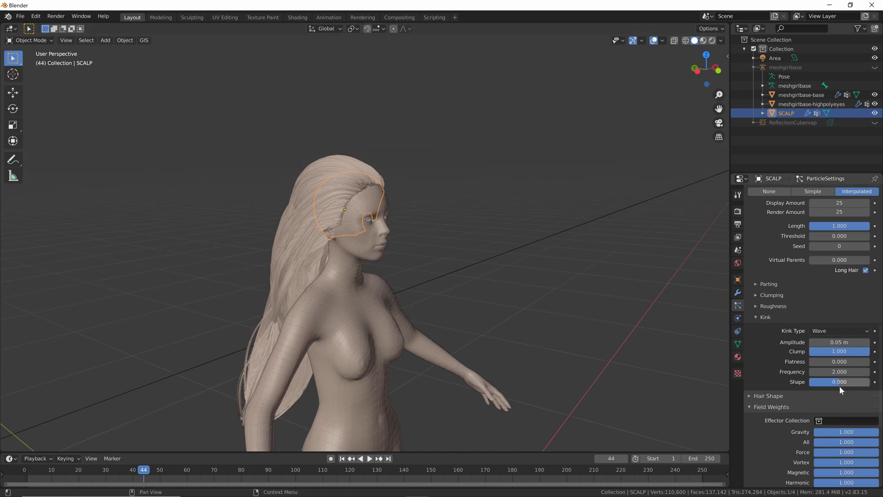
# Try raising the wave kink's Shape to 0.808 and 0.999
pyautogui.moveTo(846, 385); pyautogui.dragTo(874, 388)
pyautogui.moveTo(414, 203); pyautogui.dragTo(377, 203, button='middle')
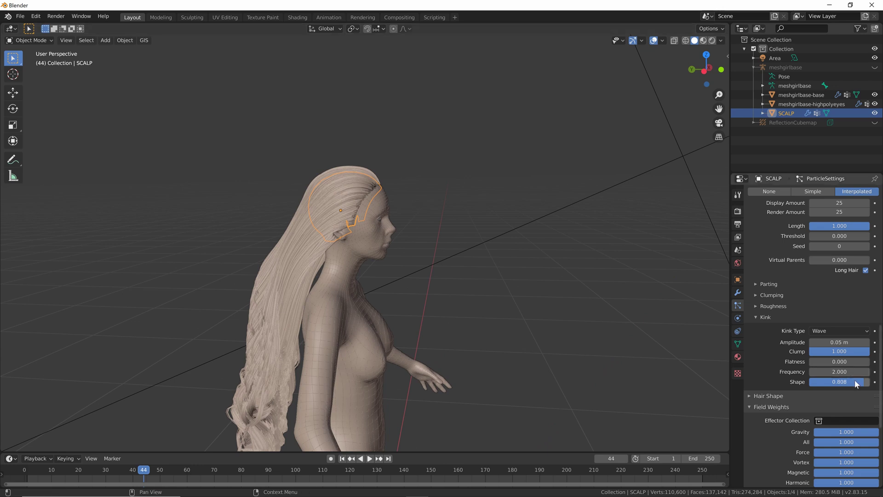
pyautogui.moveTo(869, 387); pyautogui.dragTo(876, 389)
pyautogui.moveTo(372, 247); pyautogui.dragTo(358, 247, button='middle')
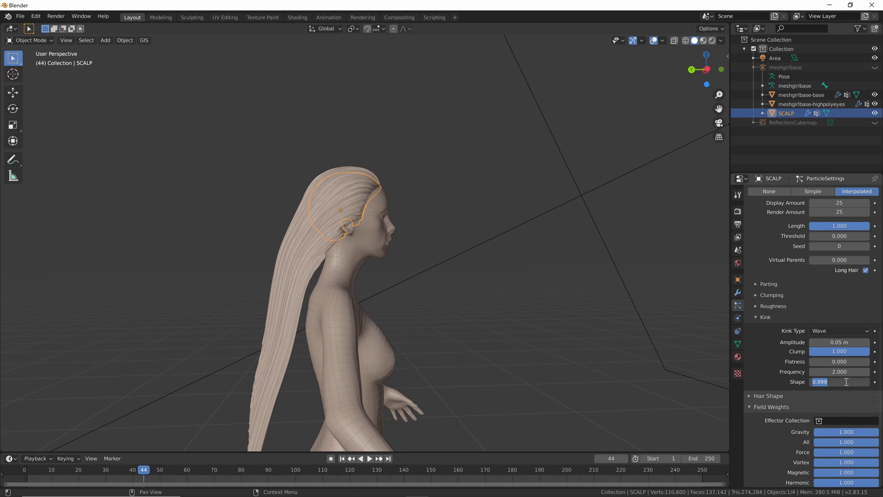
# Set the wave kink's Shape to 0.3
pyautogui.write('0.3')
pyautogui.press('Return')
pyautogui.moveTo(327, 243); pyautogui.dragTo(460, 246, button='middle')
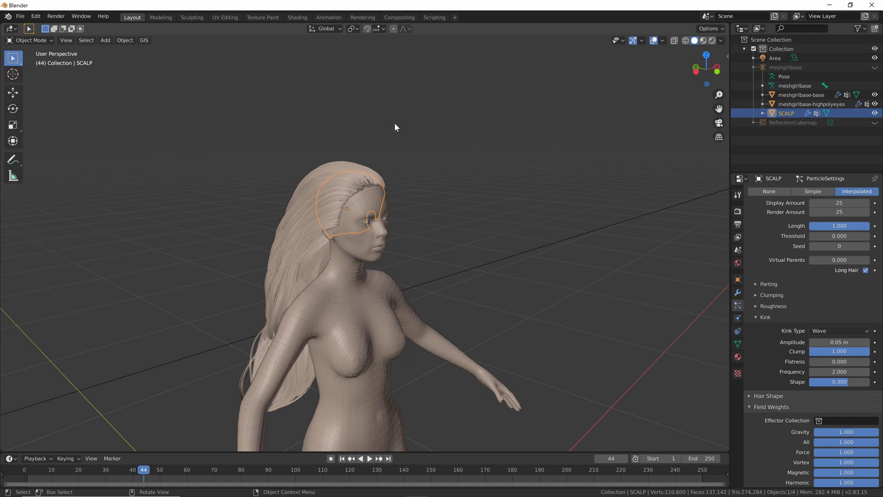
# In the Shading workspace, make the scalp's DefaultSkin material a single-user copy and show the viewport in rendered shading
pyautogui.click(294, 18)
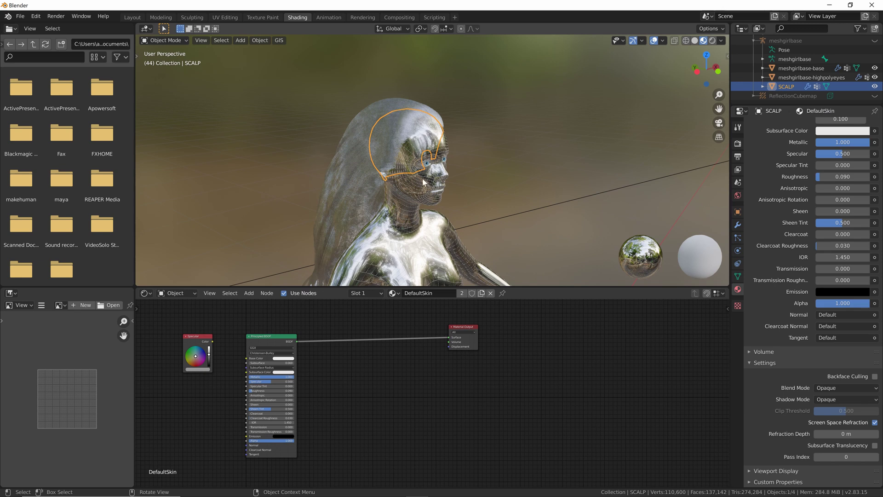
pyautogui.click(482, 294)
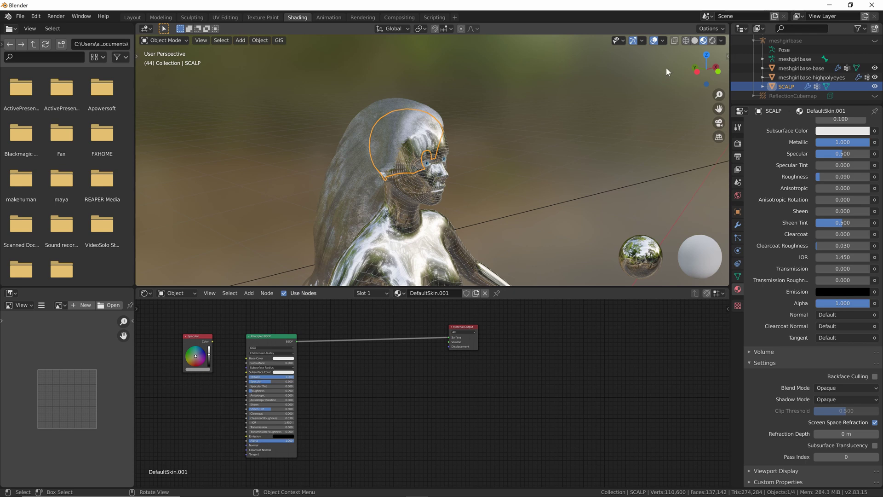
pyautogui.click(712, 40)
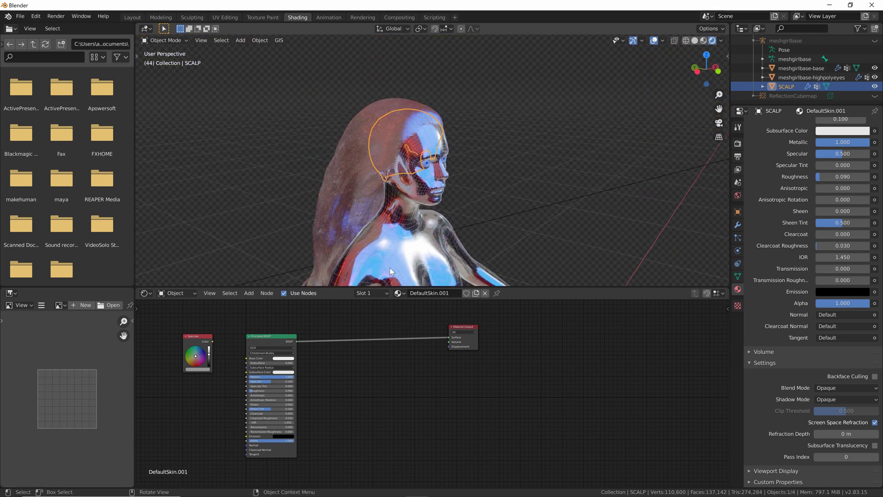
# Change the Principled BSDF base color of the scalp material to a dark brown
pyautogui.moveTo(296, 335); pyautogui.dragTo(304, 330)
pyautogui.click(297, 354)
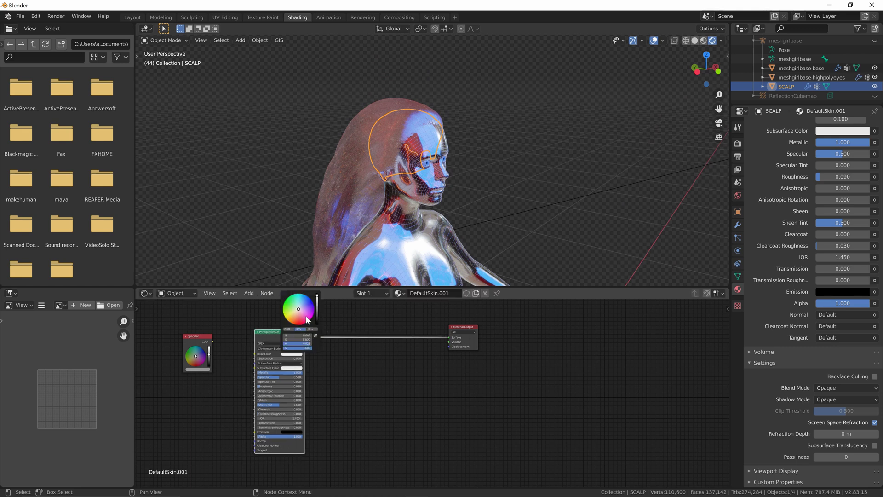
pyautogui.click(318, 316)
pyautogui.click(297, 313)
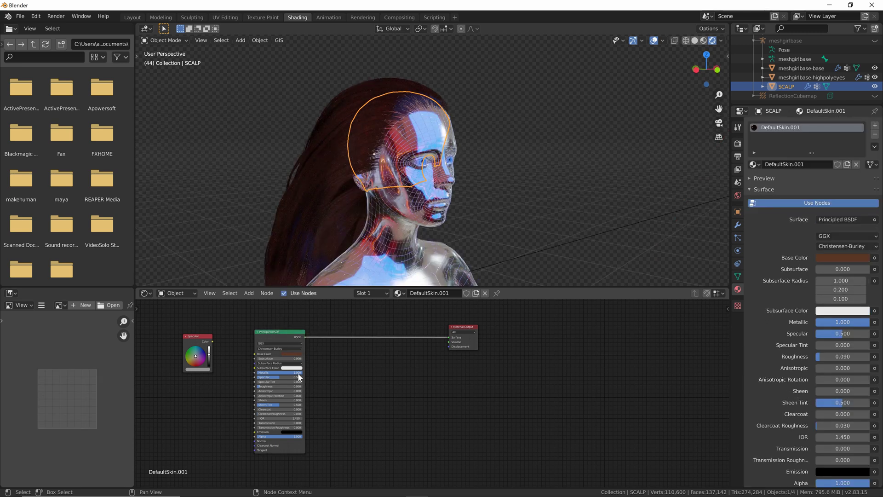
# Try a Metallic value of 0 on the scalp material's Principled BSDF and undo it
pyautogui.moveTo(299, 373); pyautogui.dragTo(248, 366)
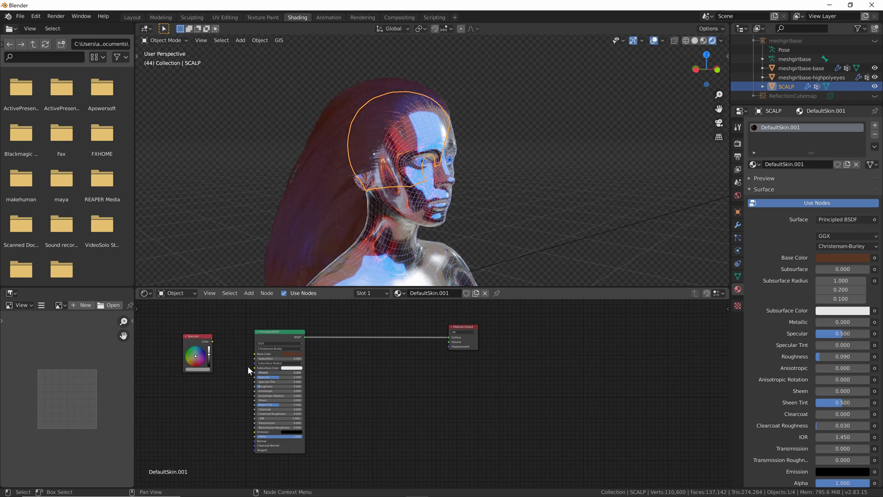
pyautogui.hotkey('ctrl', 'z')
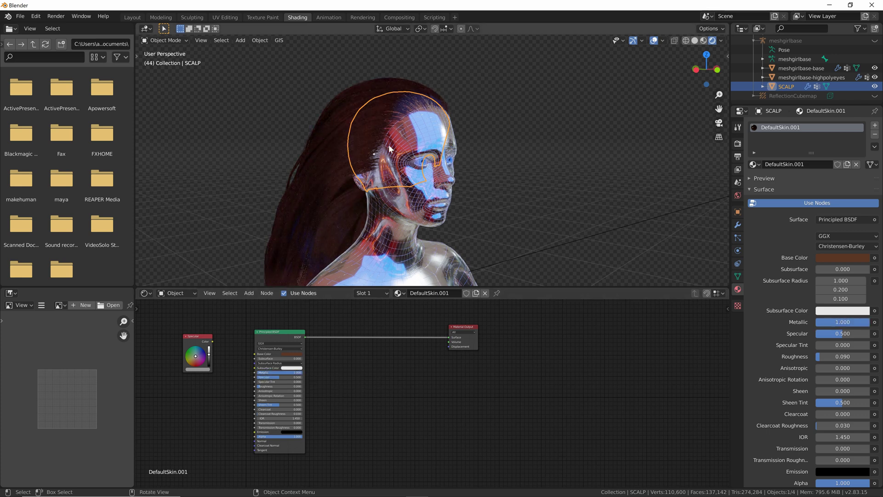
# Insert a Mix Shader between the Principled BSDF and the Material Output
pyautogui.hotkey('shift', 'a')
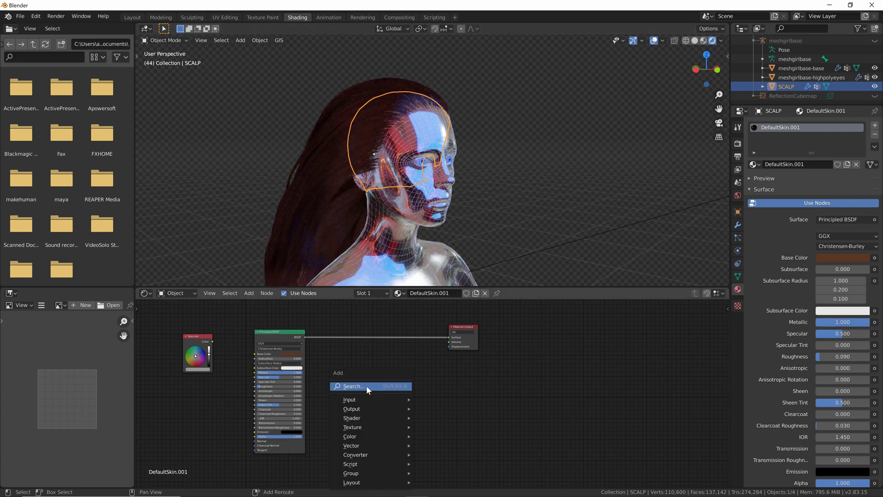
pyautogui.moveTo(370, 416)
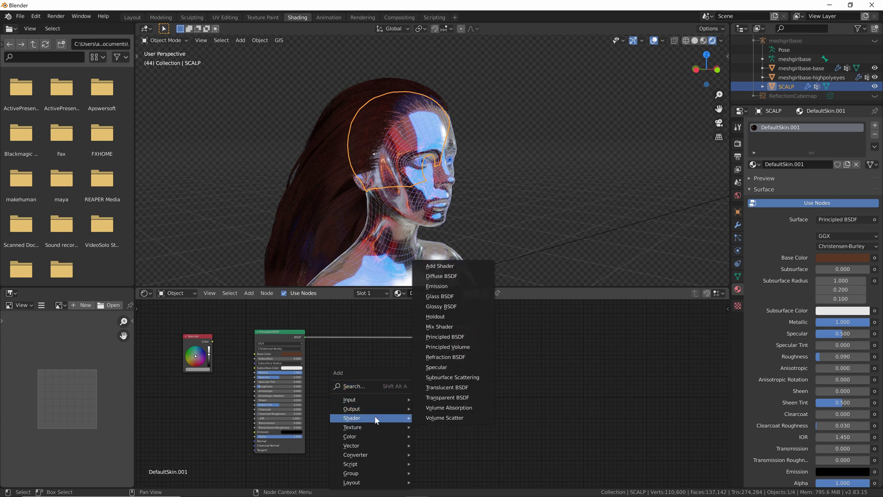
pyautogui.click(453, 327)
pyautogui.click(368, 345)
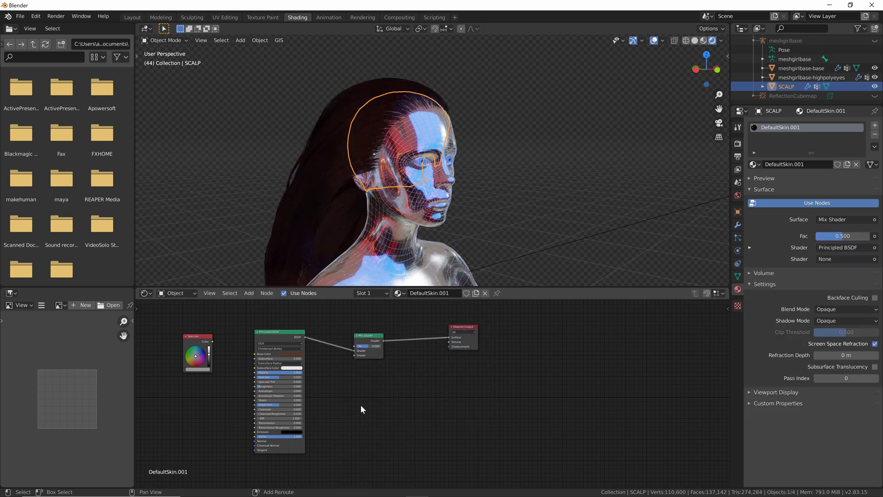
# Add a Translucent BSDF and connect it to the Mix Shader's second shader input
pyautogui.hotkey('shift', 'a')
pyautogui.click(359, 375)
pyautogui.write('T')
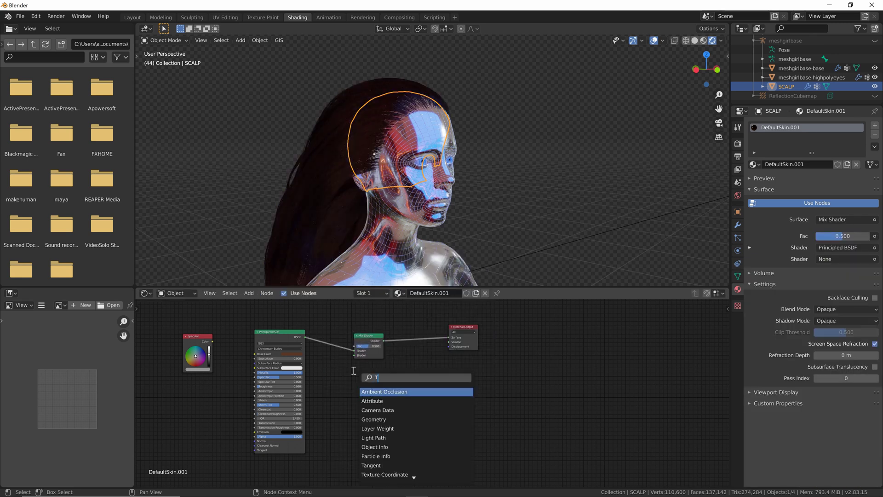
pyautogui.write('RA')
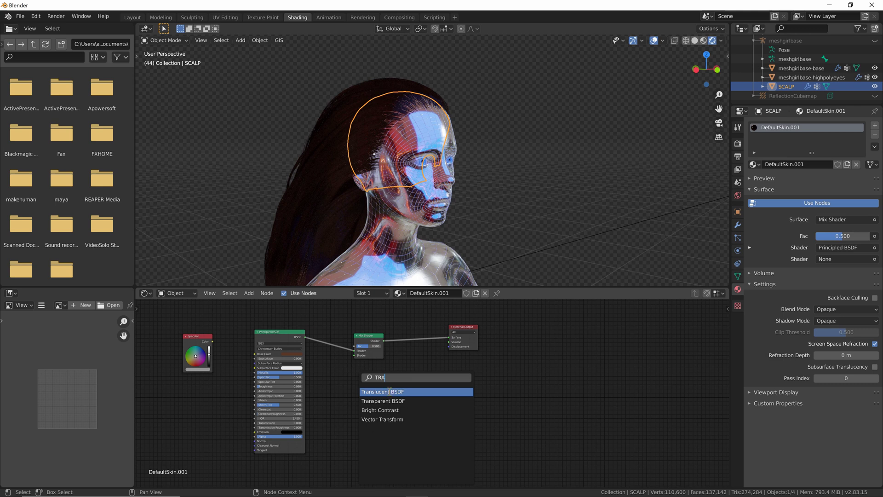
pyautogui.click(389, 392)
pyautogui.click(342, 379)
pyautogui.moveTo(343, 373); pyautogui.dragTo(354, 355)
# Color the Translucent BSDF a dark reddish brown and lower the Mix Shader's factor to near zero
pyautogui.click(335, 380)
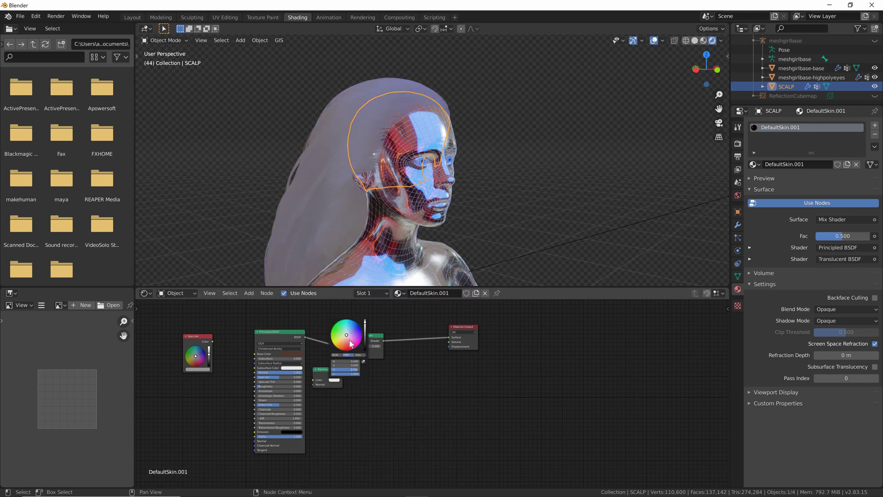
pyautogui.click(365, 336)
pyautogui.click(345, 348)
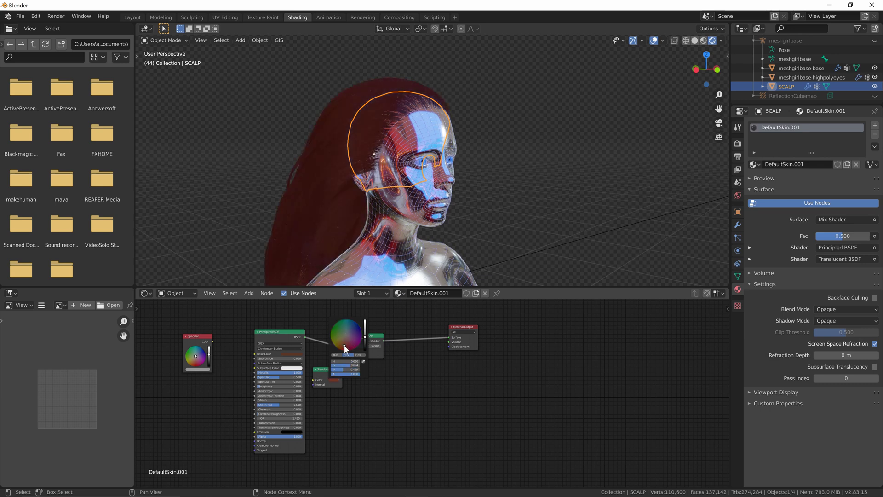
pyautogui.moveTo(345, 348); pyautogui.dragTo(344, 347)
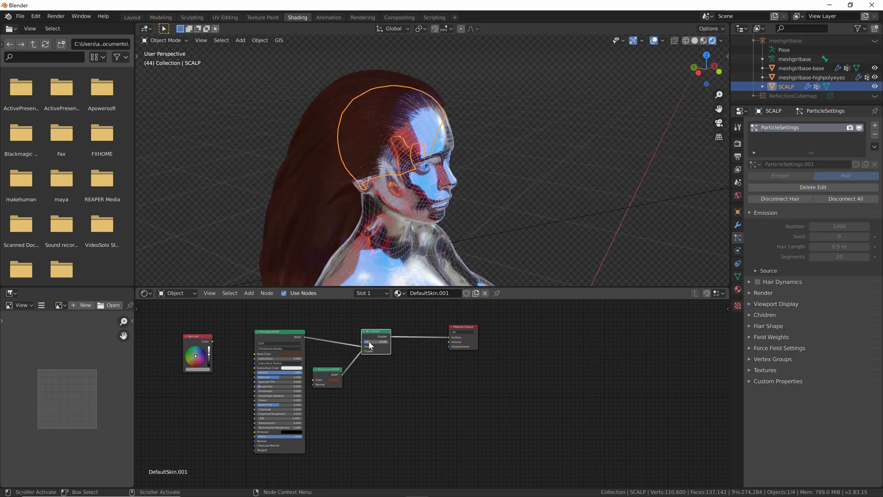
pyautogui.moveTo(370, 343); pyautogui.dragTo(369, 342)
pyautogui.moveTo(405, 362); pyautogui.dragTo(343, 369, button='middle')
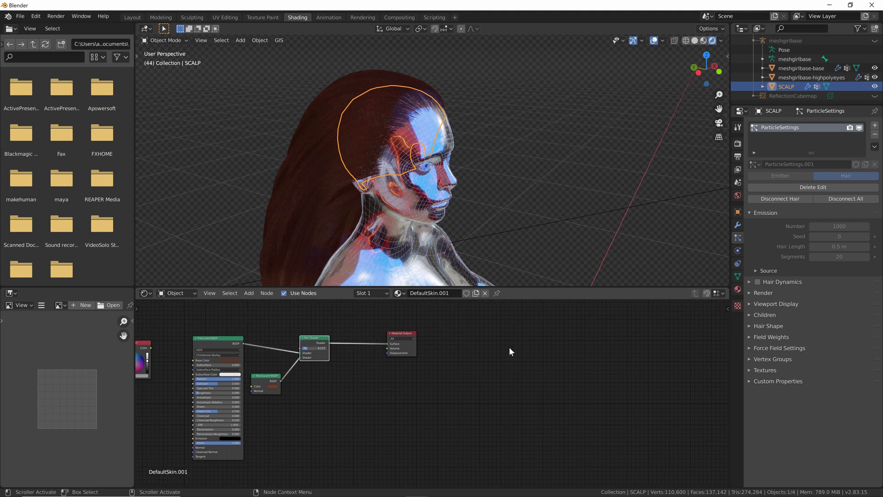
# Switch the scene's render engine to Cycles
pyautogui.click(740, 148)
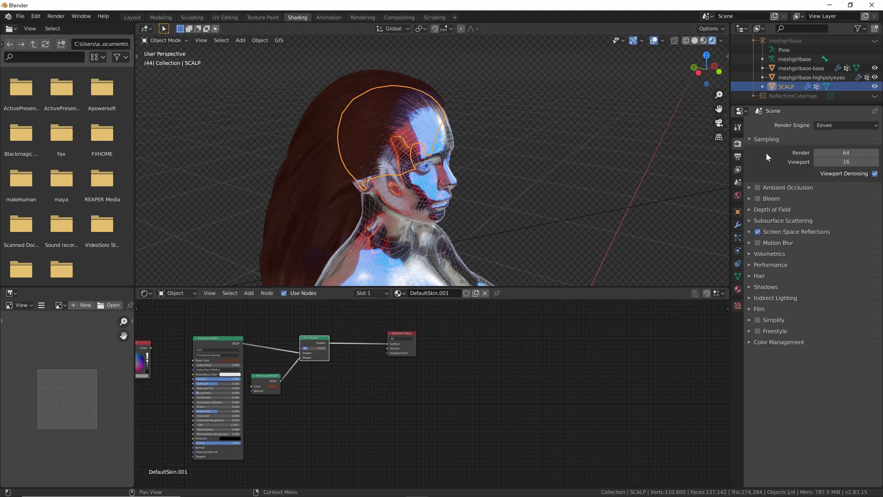
pyautogui.click(838, 126)
pyautogui.click(836, 157)
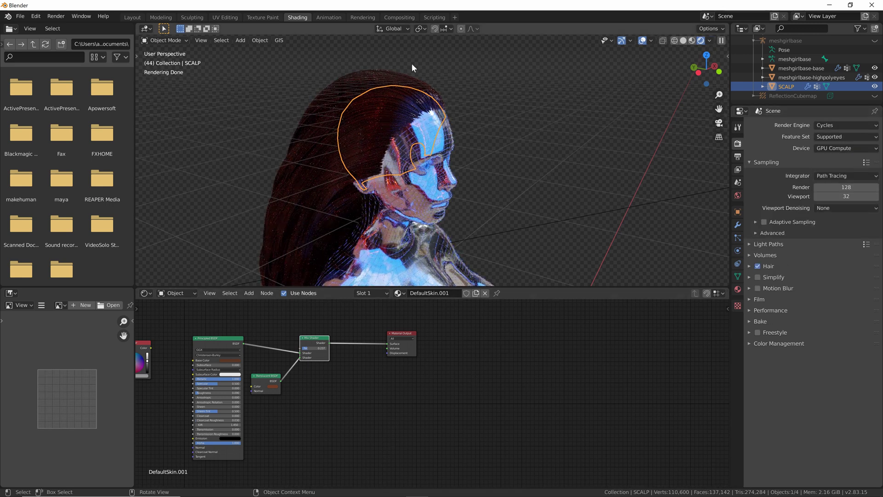
pyautogui.moveTo(412, 65); pyautogui.dragTo(417, 117, button='middle')
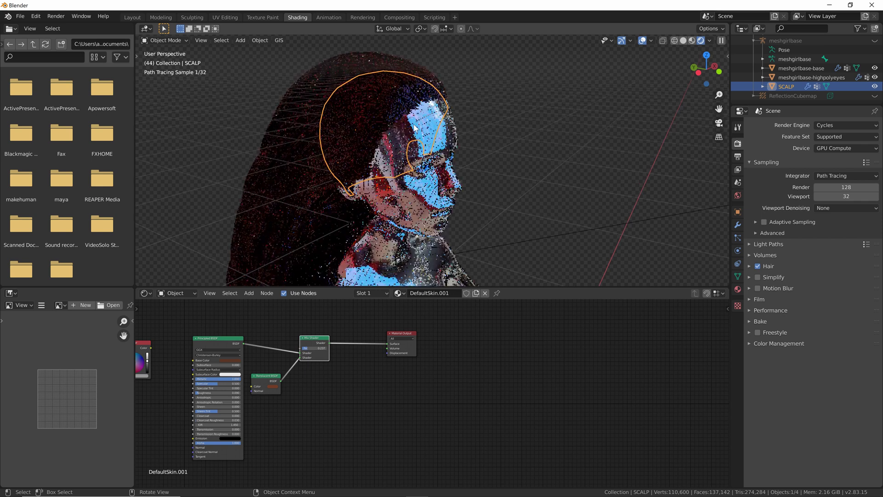
# Set the scalp hair's root diameter to 0.2 m in its Hair Shape settings
pyautogui.click(739, 235)
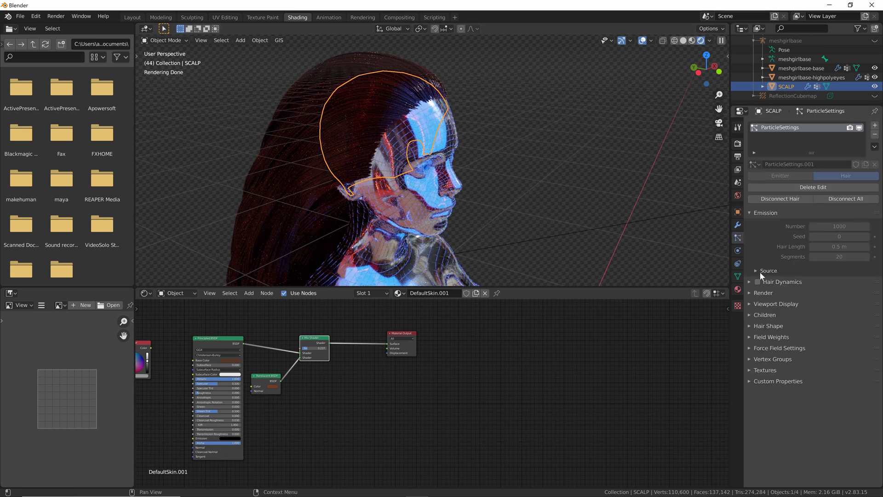
pyautogui.click(750, 325)
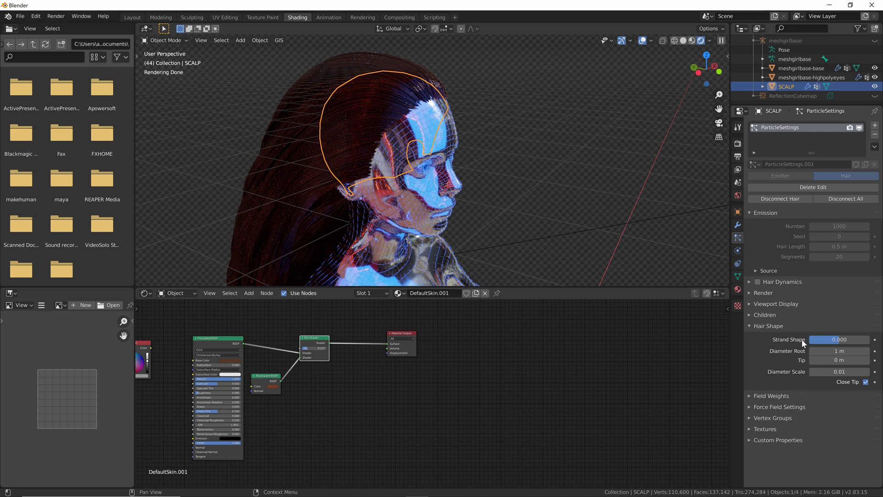
pyautogui.click(825, 348)
pyautogui.write('0.2')
pyautogui.press('Return')
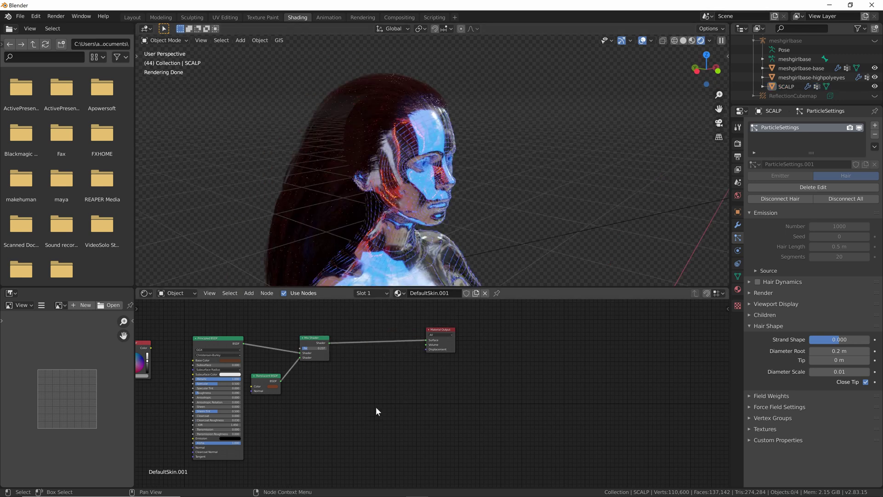
# Add a Principled Hair BSDF to the scalp hair material and connect it to the Material Output's Surface input
pyautogui.click(737, 143)
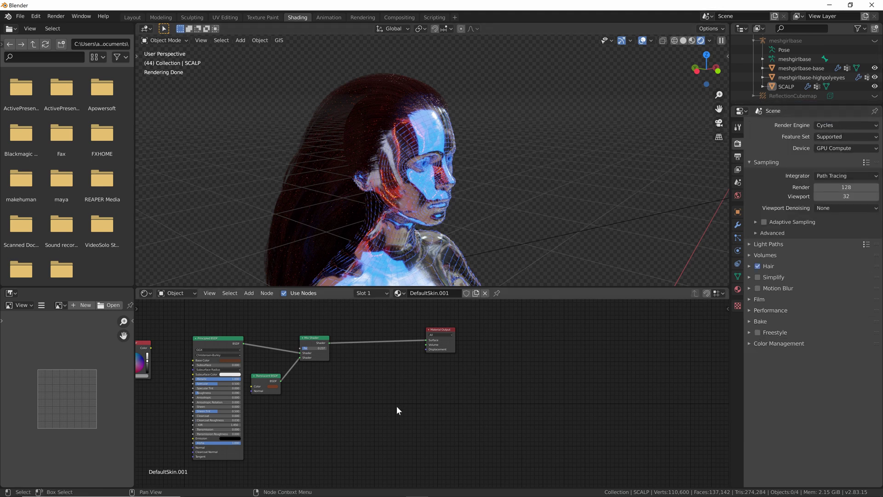
pyautogui.hotkey('shift', 'a')
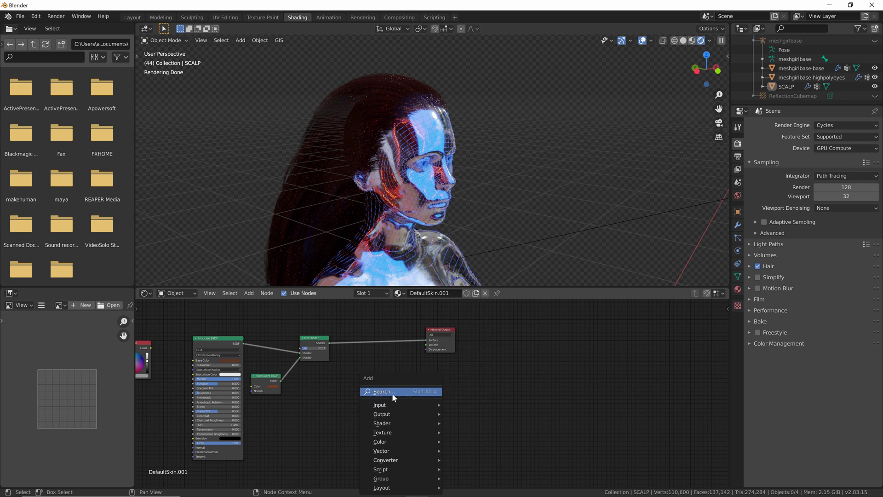
pyautogui.click(392, 392)
pyautogui.write('HAI')
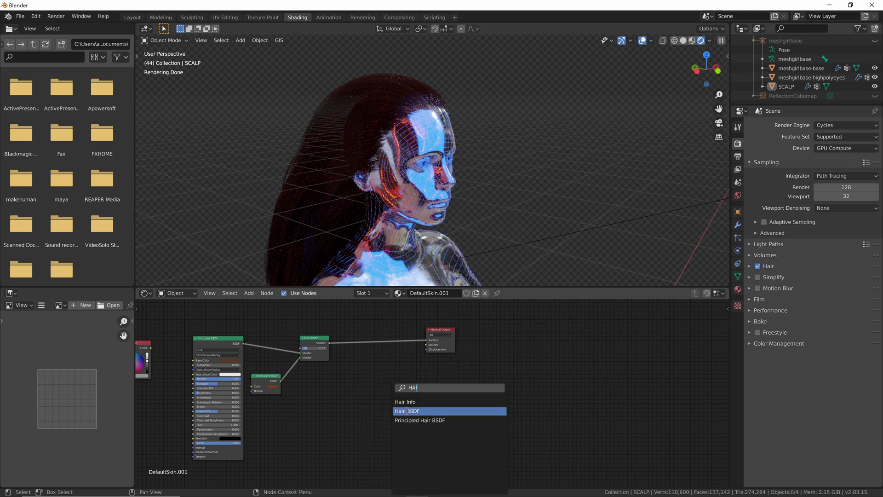
pyautogui.click(409, 420)
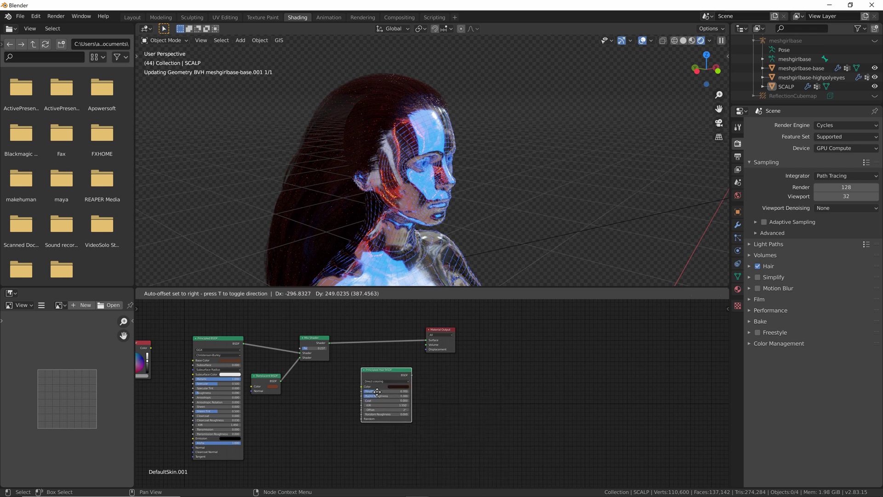
pyautogui.click(400, 367)
pyautogui.moveTo(404, 367); pyautogui.dragTo(427, 339)
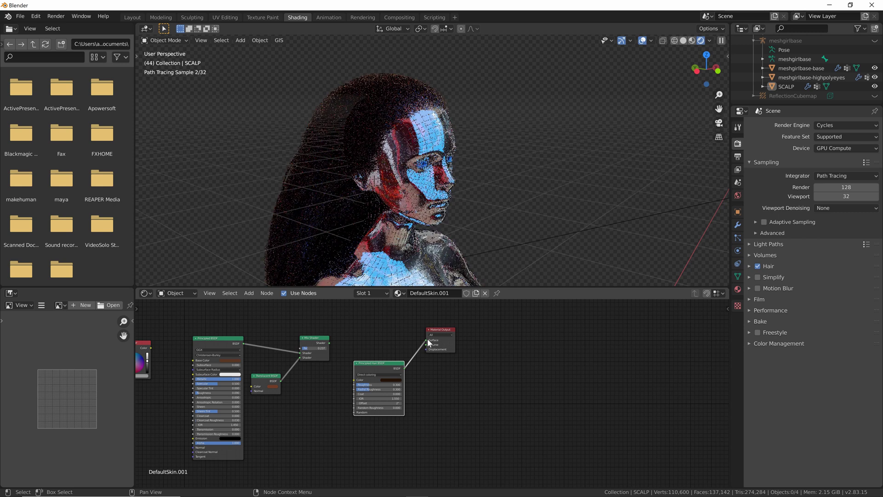
# Enlarge the rendered 3D view above the node editor and hide its viewport overlays
pyautogui.moveTo(476, 288); pyautogui.dragTo(476, 305)
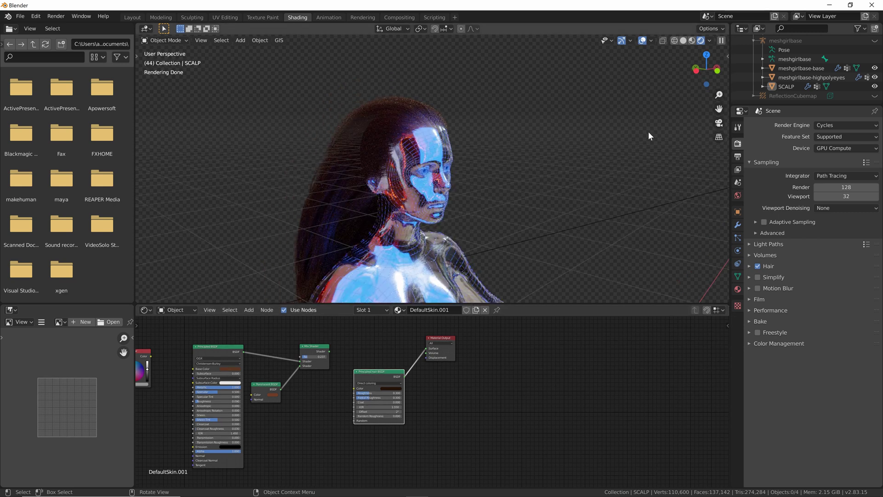
pyautogui.click(643, 40)
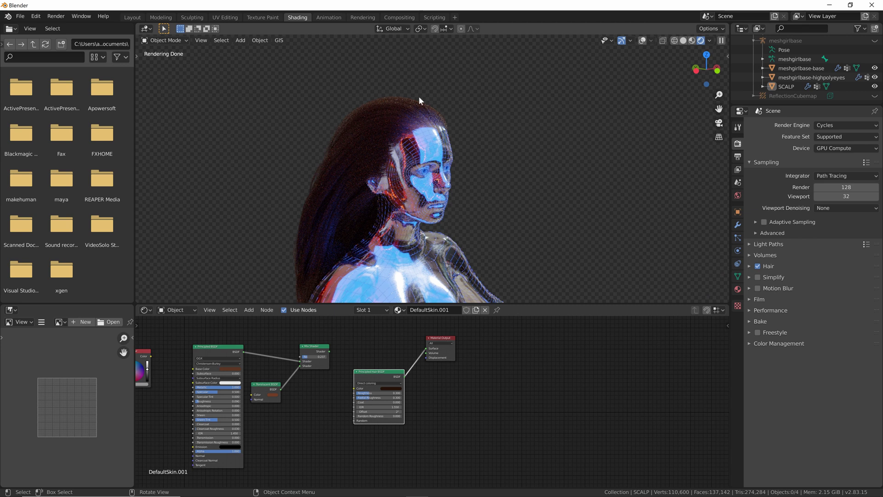
pyautogui.press('space')
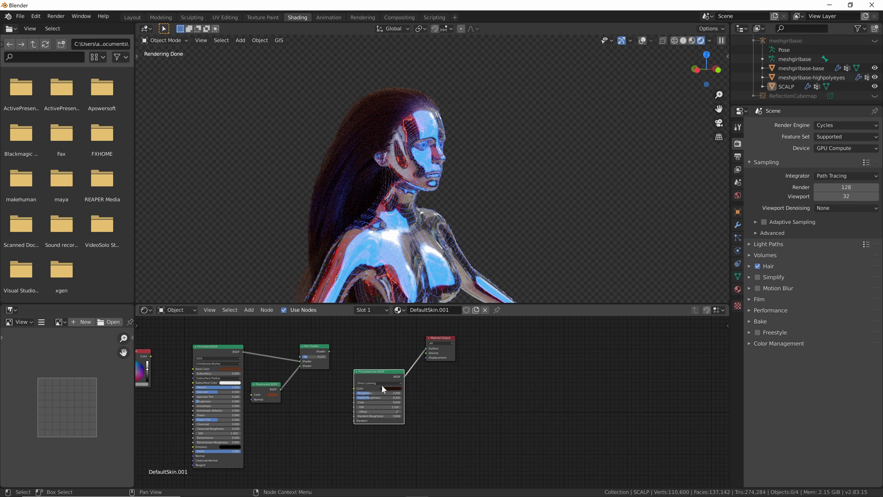
# Switch to the Layout workspace, frame the full character in the rendered view and hide the viewport overlays there
pyautogui.click(132, 17)
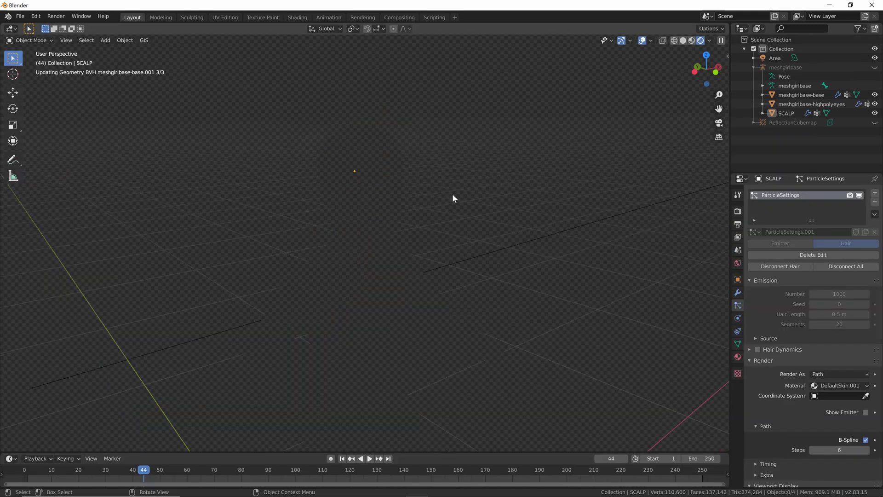
pyautogui.moveTo(450, 203); pyautogui.dragTo(315, 150, button='middle')
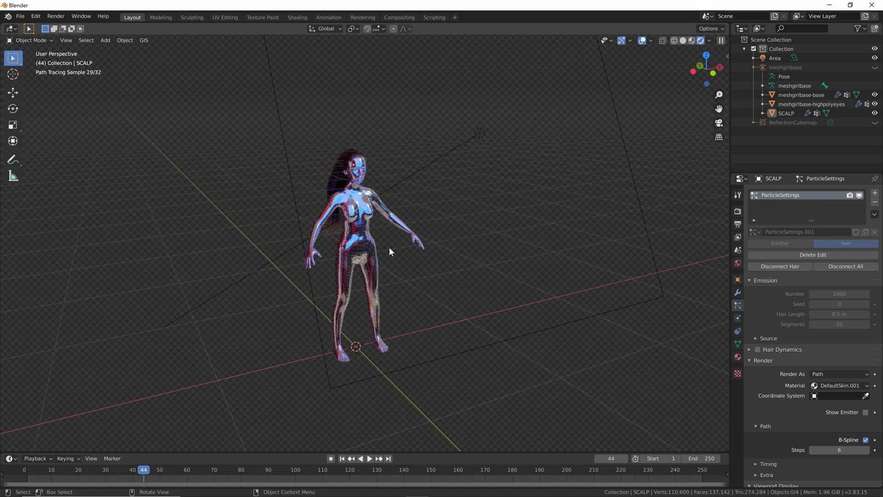
pyautogui.moveTo(388, 244); pyautogui.dragTo(418, 240, button='middle')
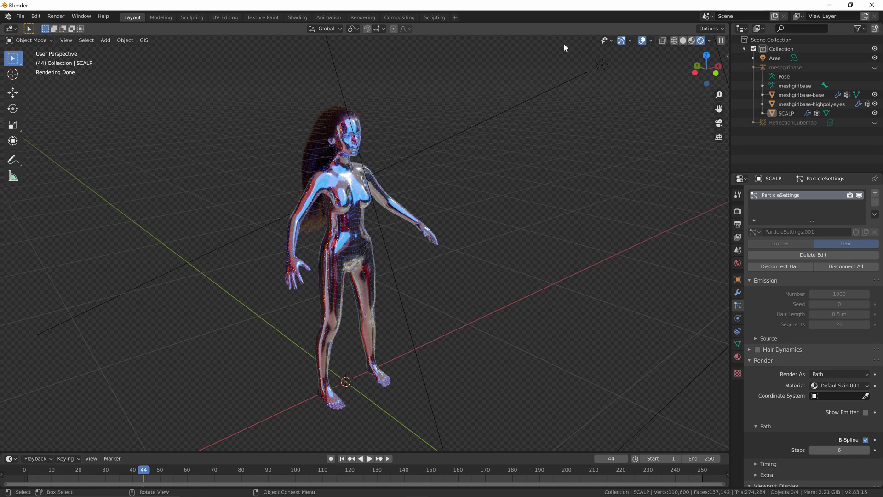
pyautogui.moveTo(562, 43)
pyautogui.mouseDown(button='middle')
pyautogui.moveTo(418, 123)
pyautogui.moveTo(436, 136)
pyautogui.moveTo(424, 136)
pyautogui.mouseUp(button='middle')
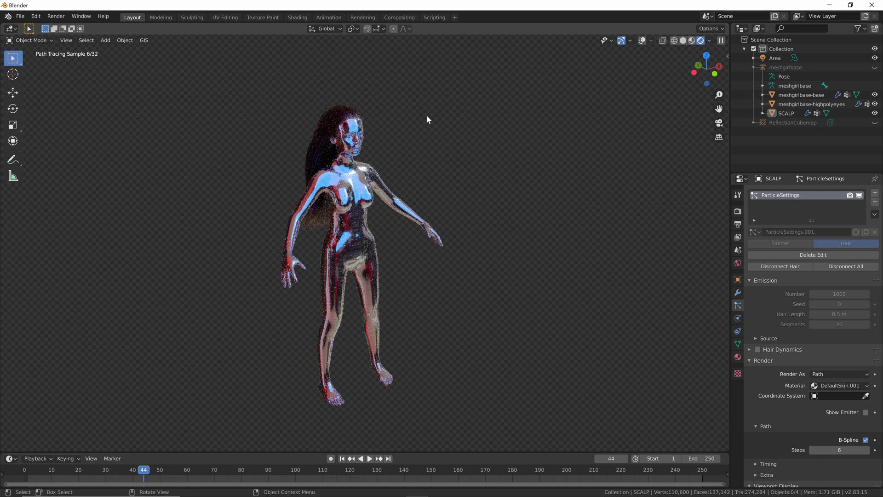